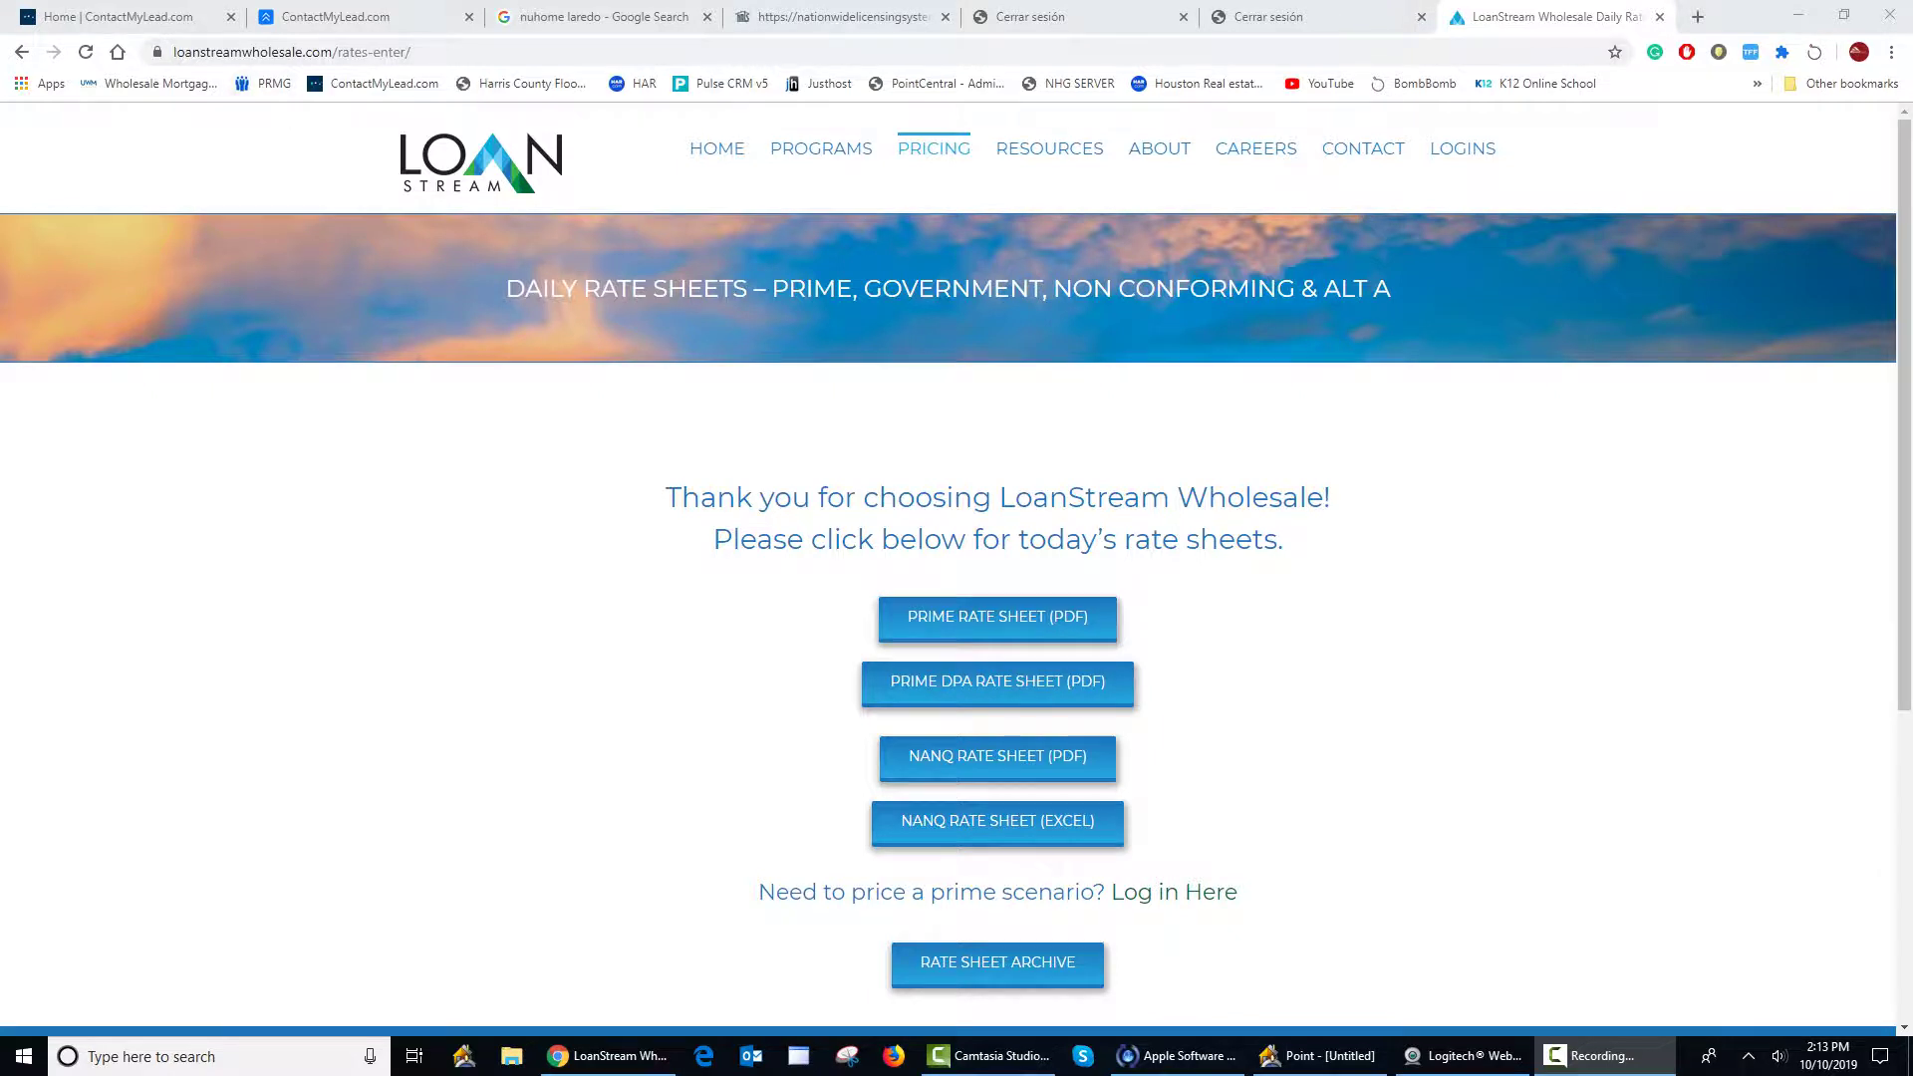
scroll(996, 676, down, 2)
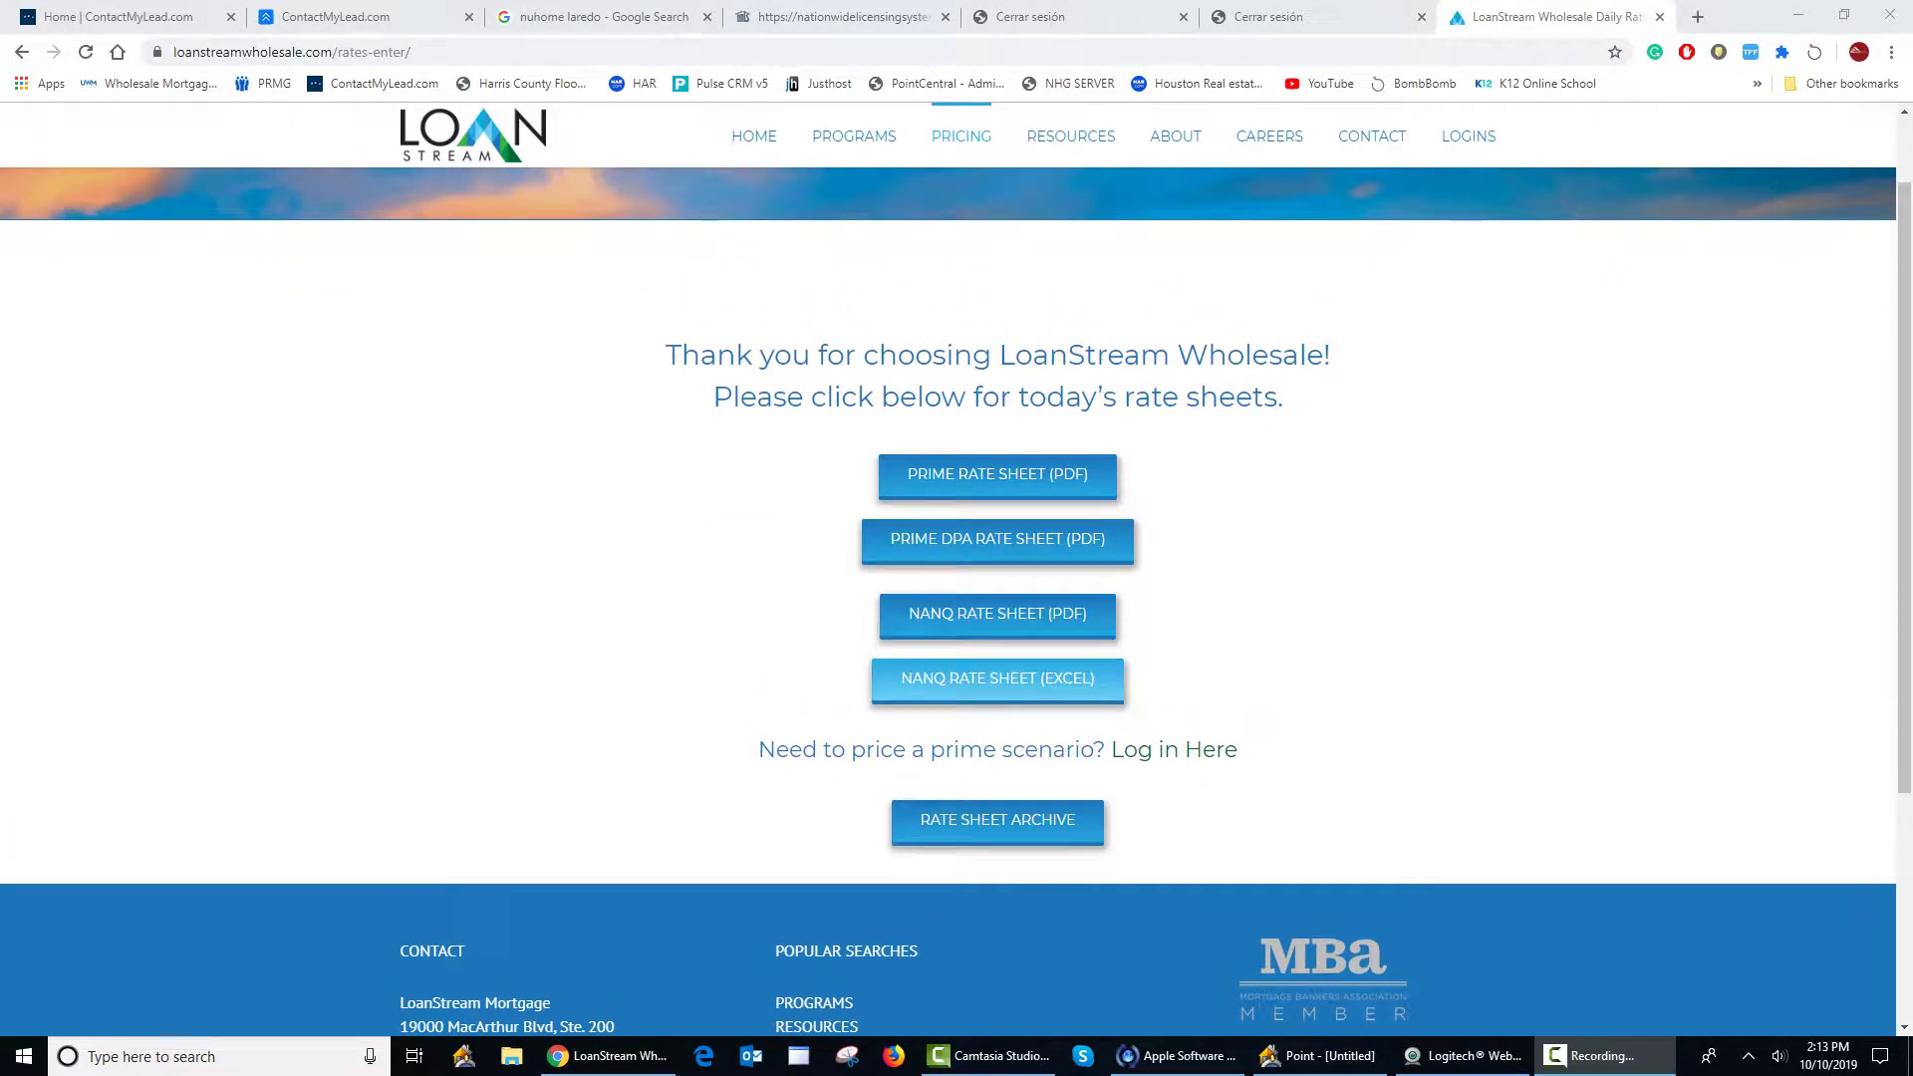
Step: Download the NANQ rate sheet as an Excel file from LoanStream Wholesale and open it
click(996, 677)
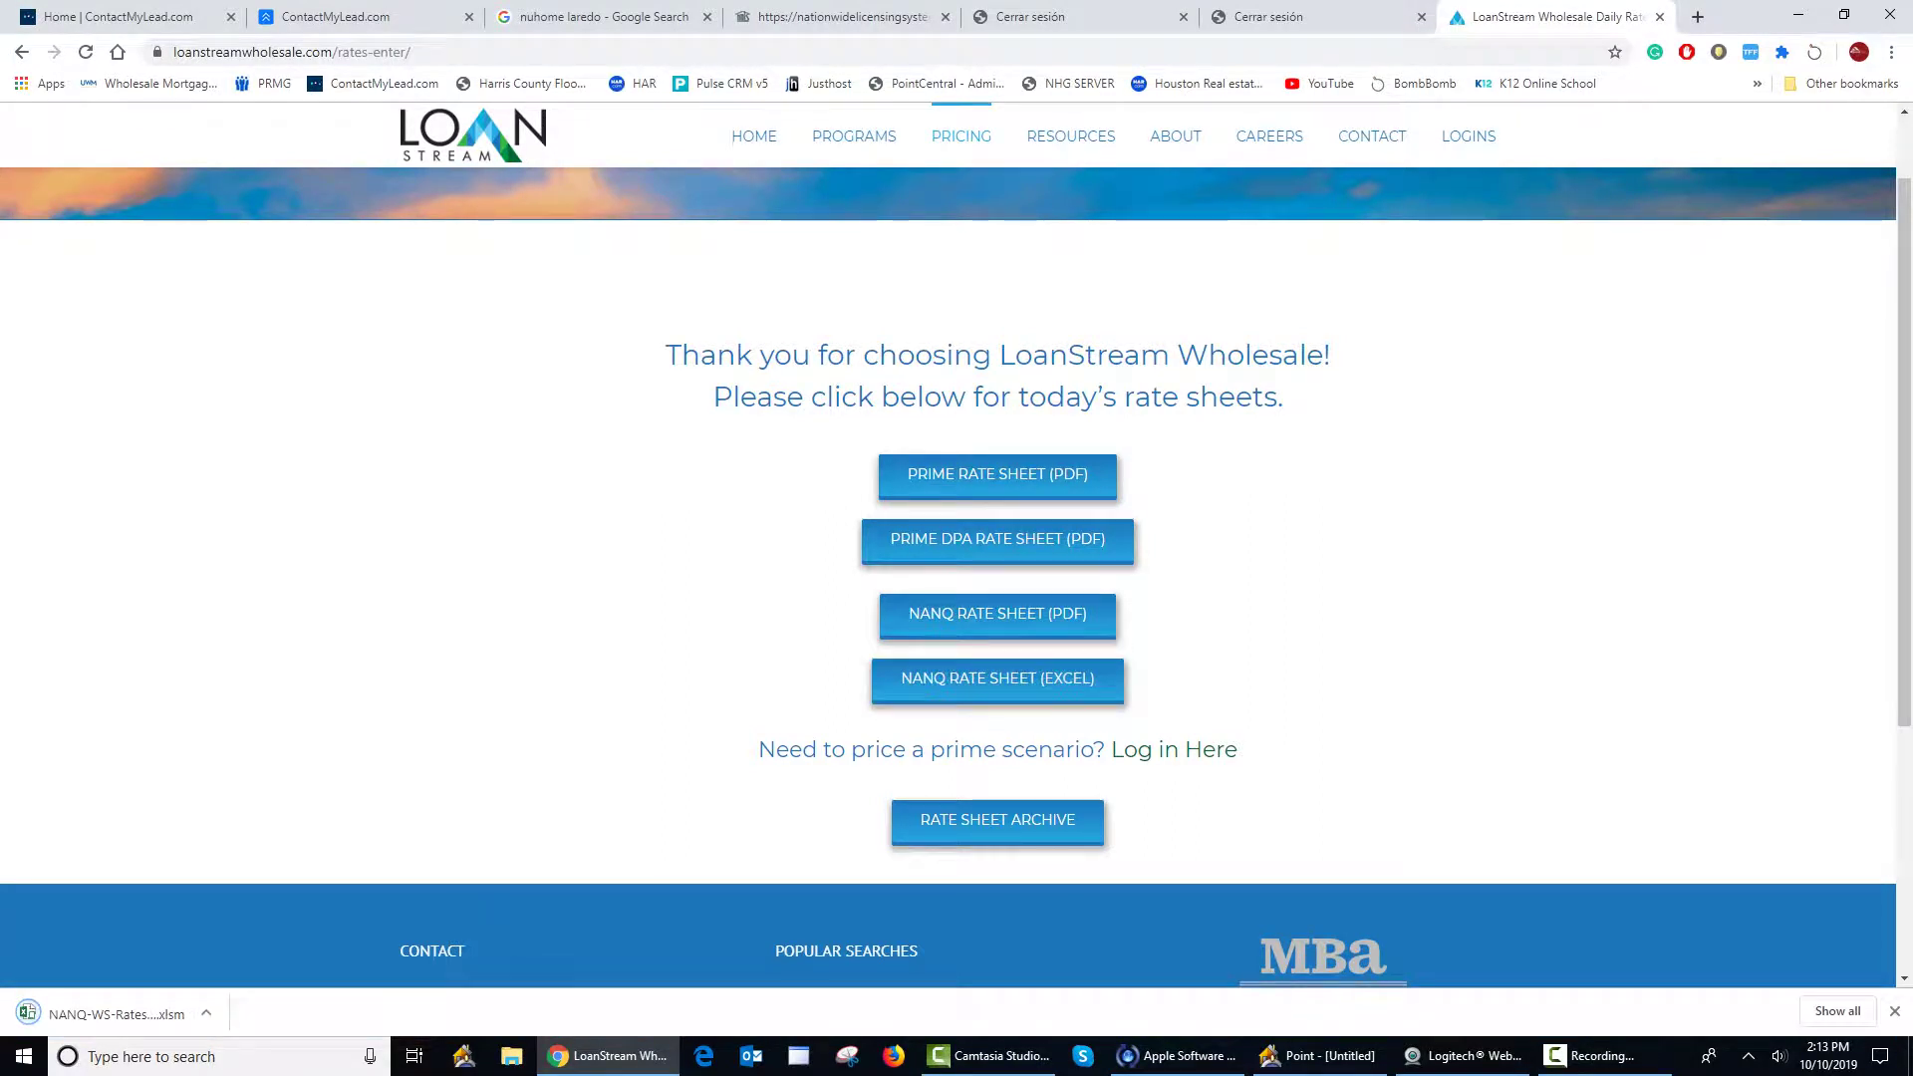
click(206, 1015)
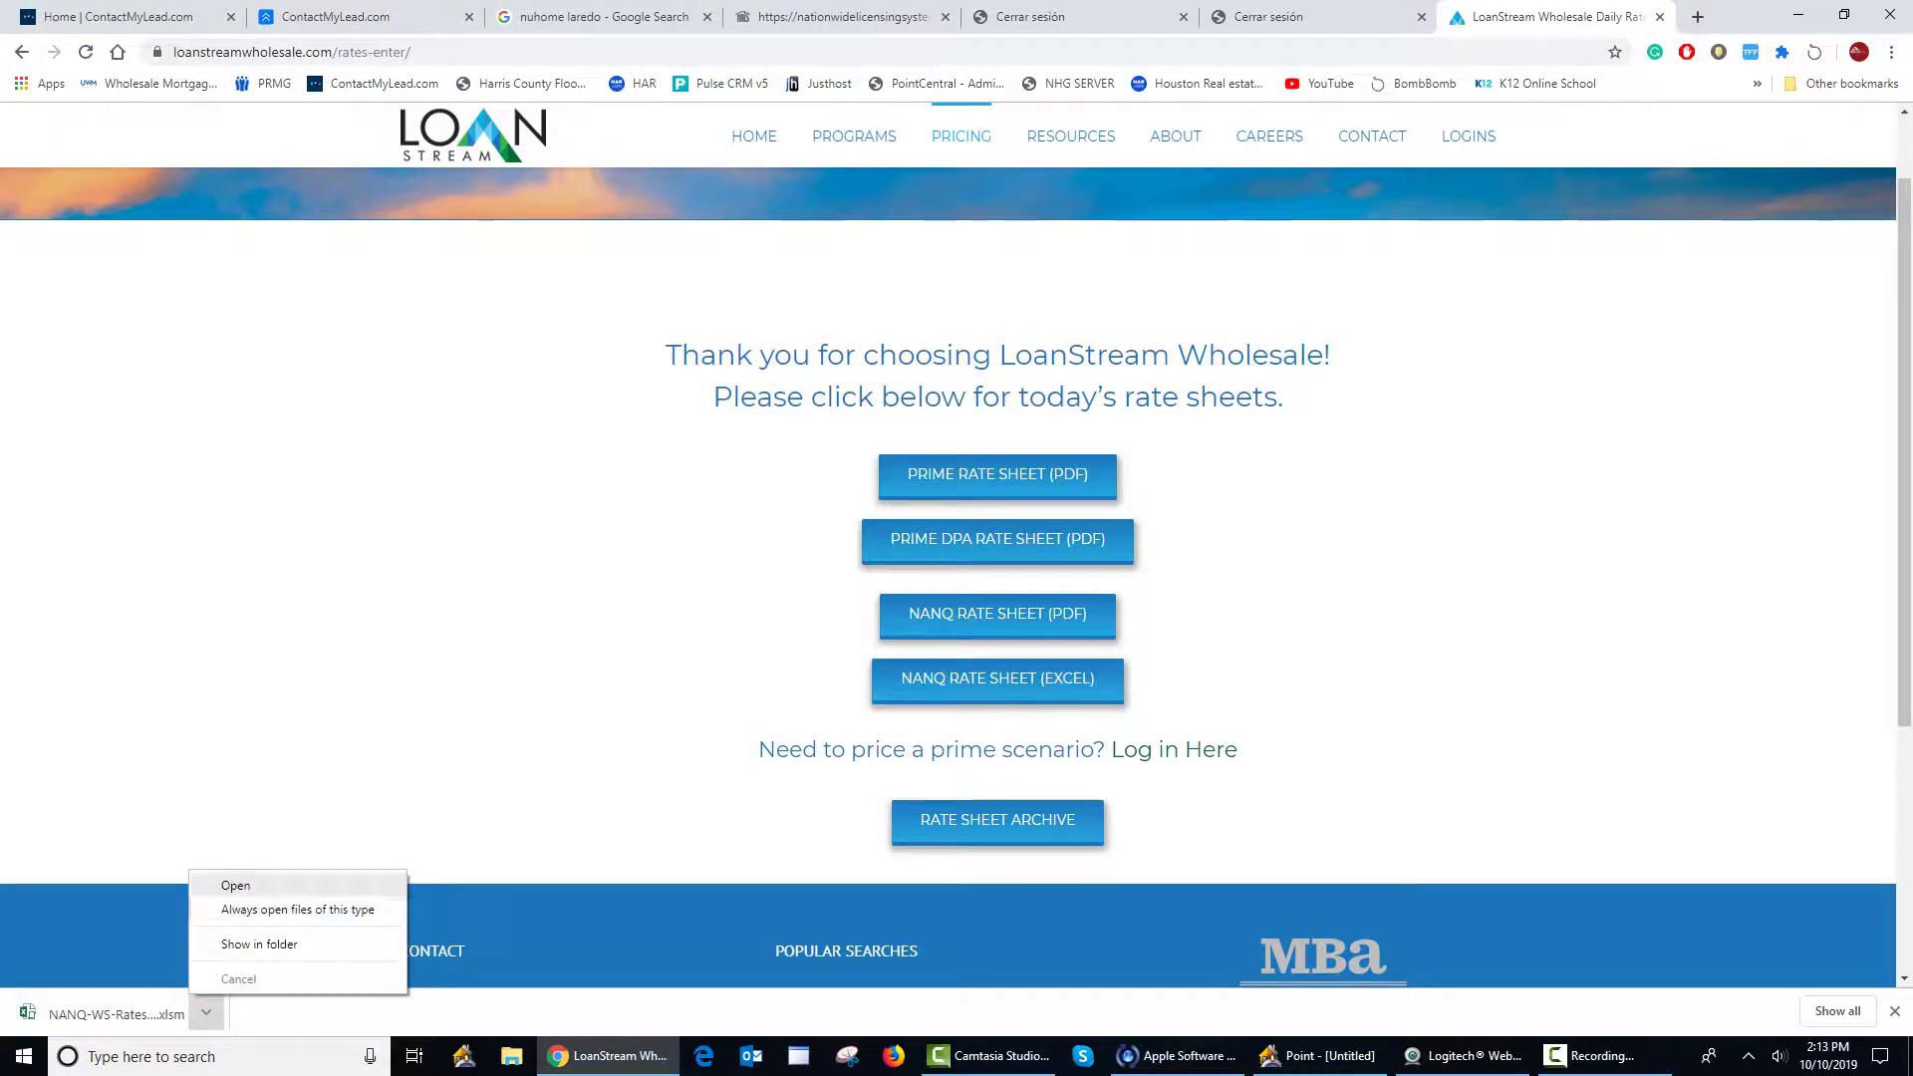
click(237, 884)
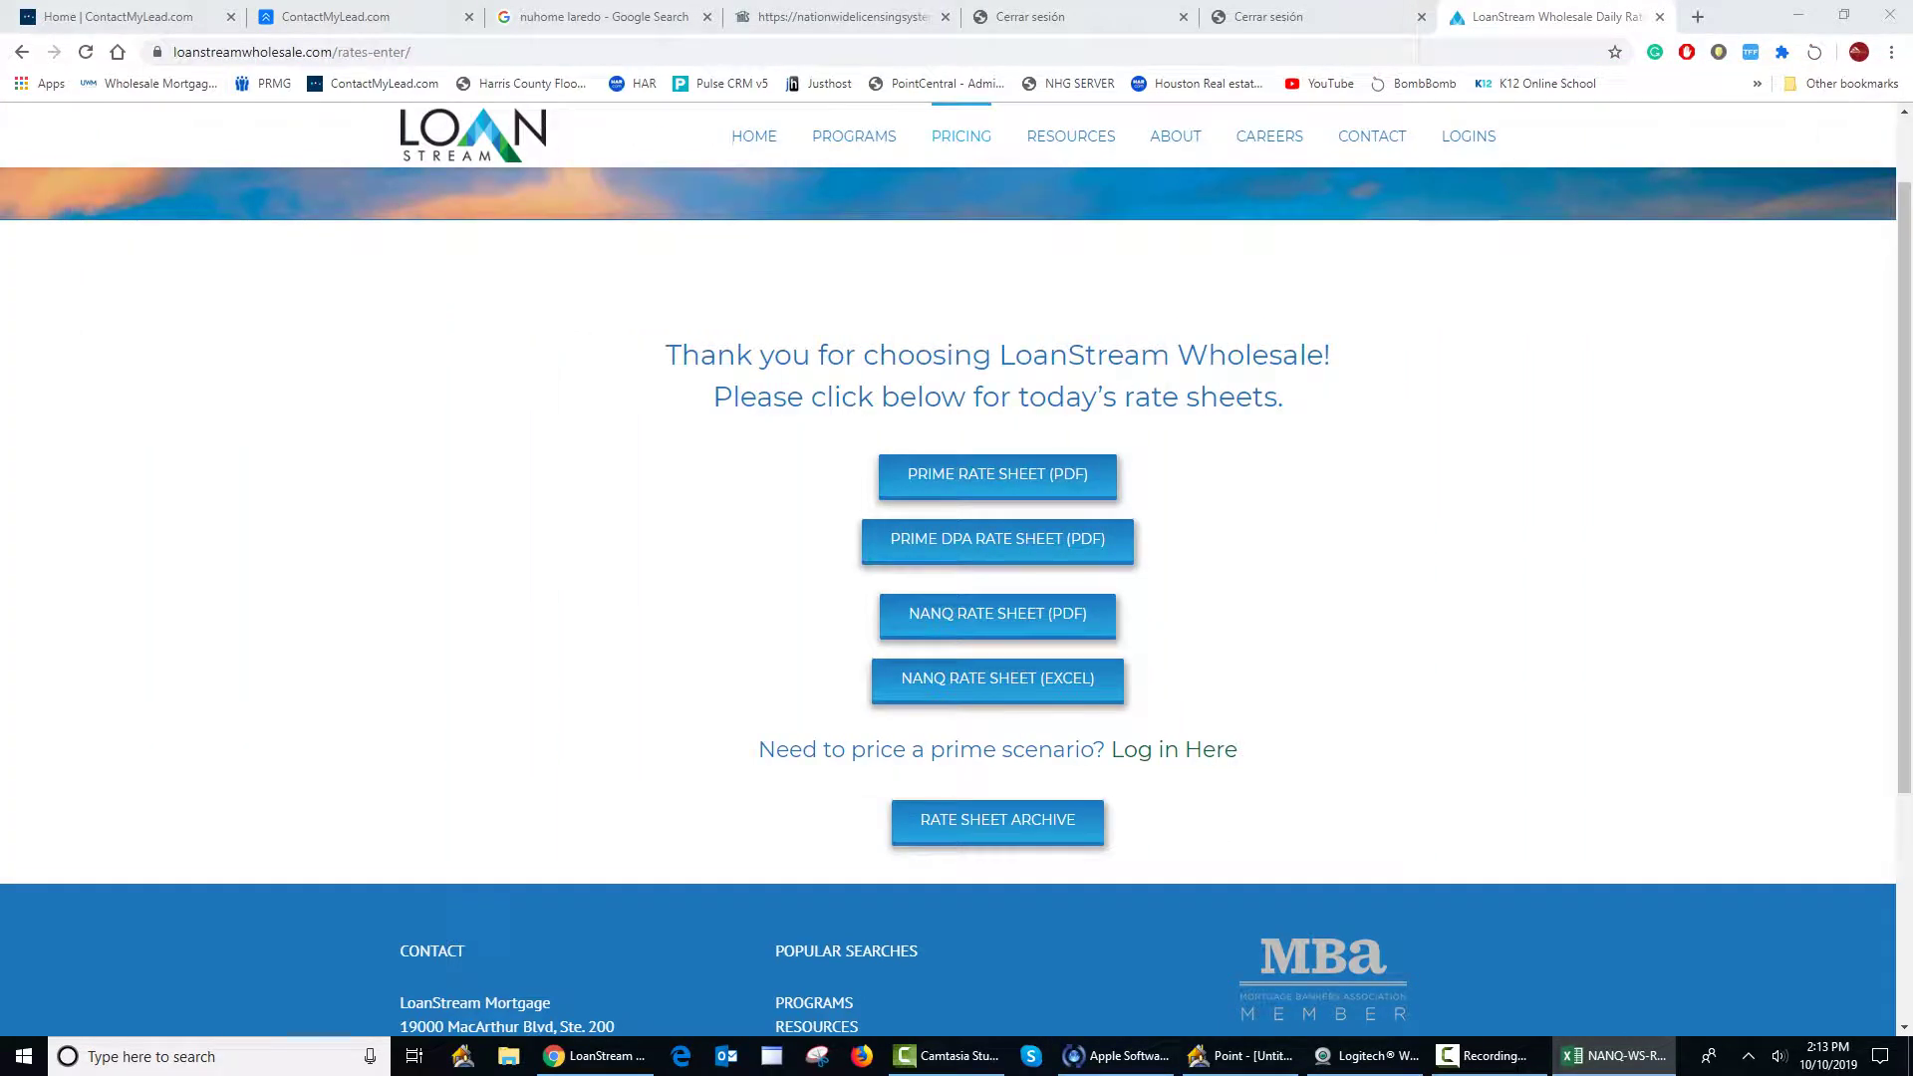
Step: Maximize the rate sheet window, enable editing, and select cell AB24 beside the doc type lists
drag(607, 62, 957, 45)
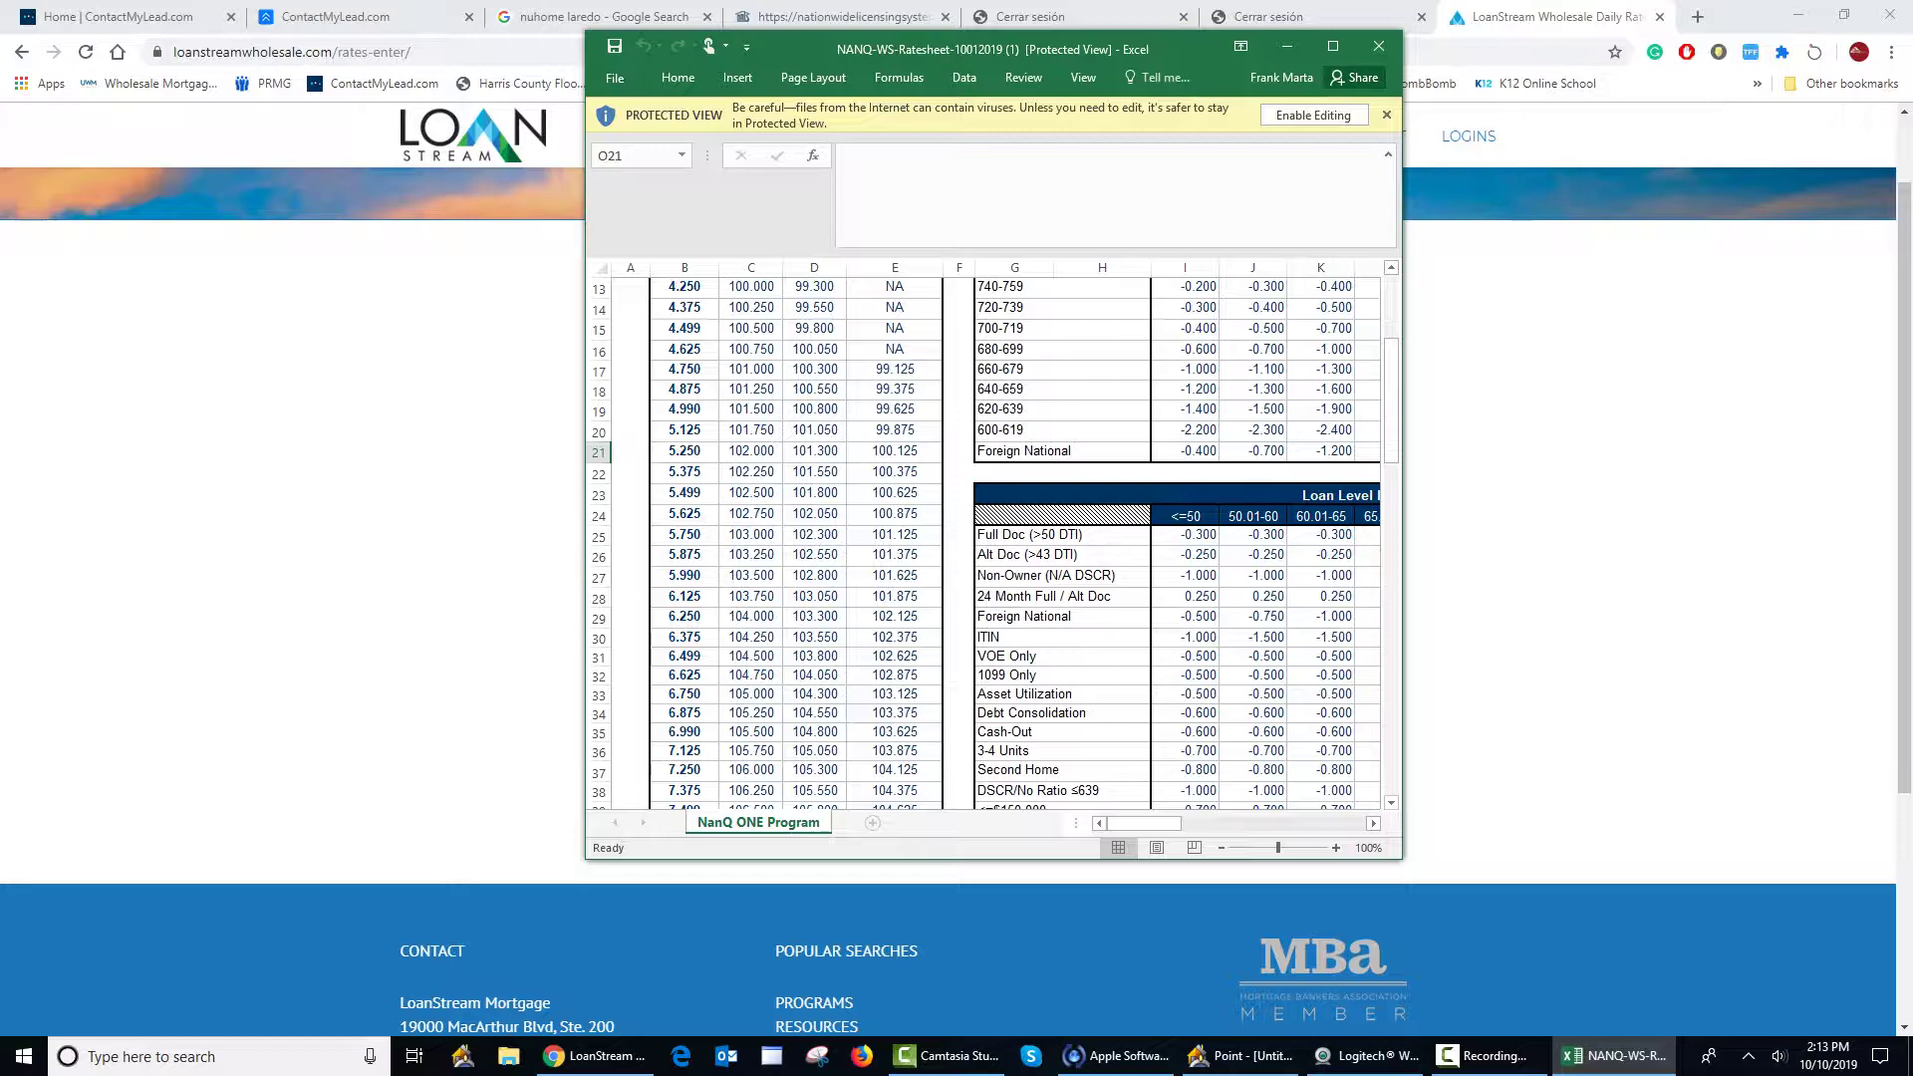
double_click(956, 45)
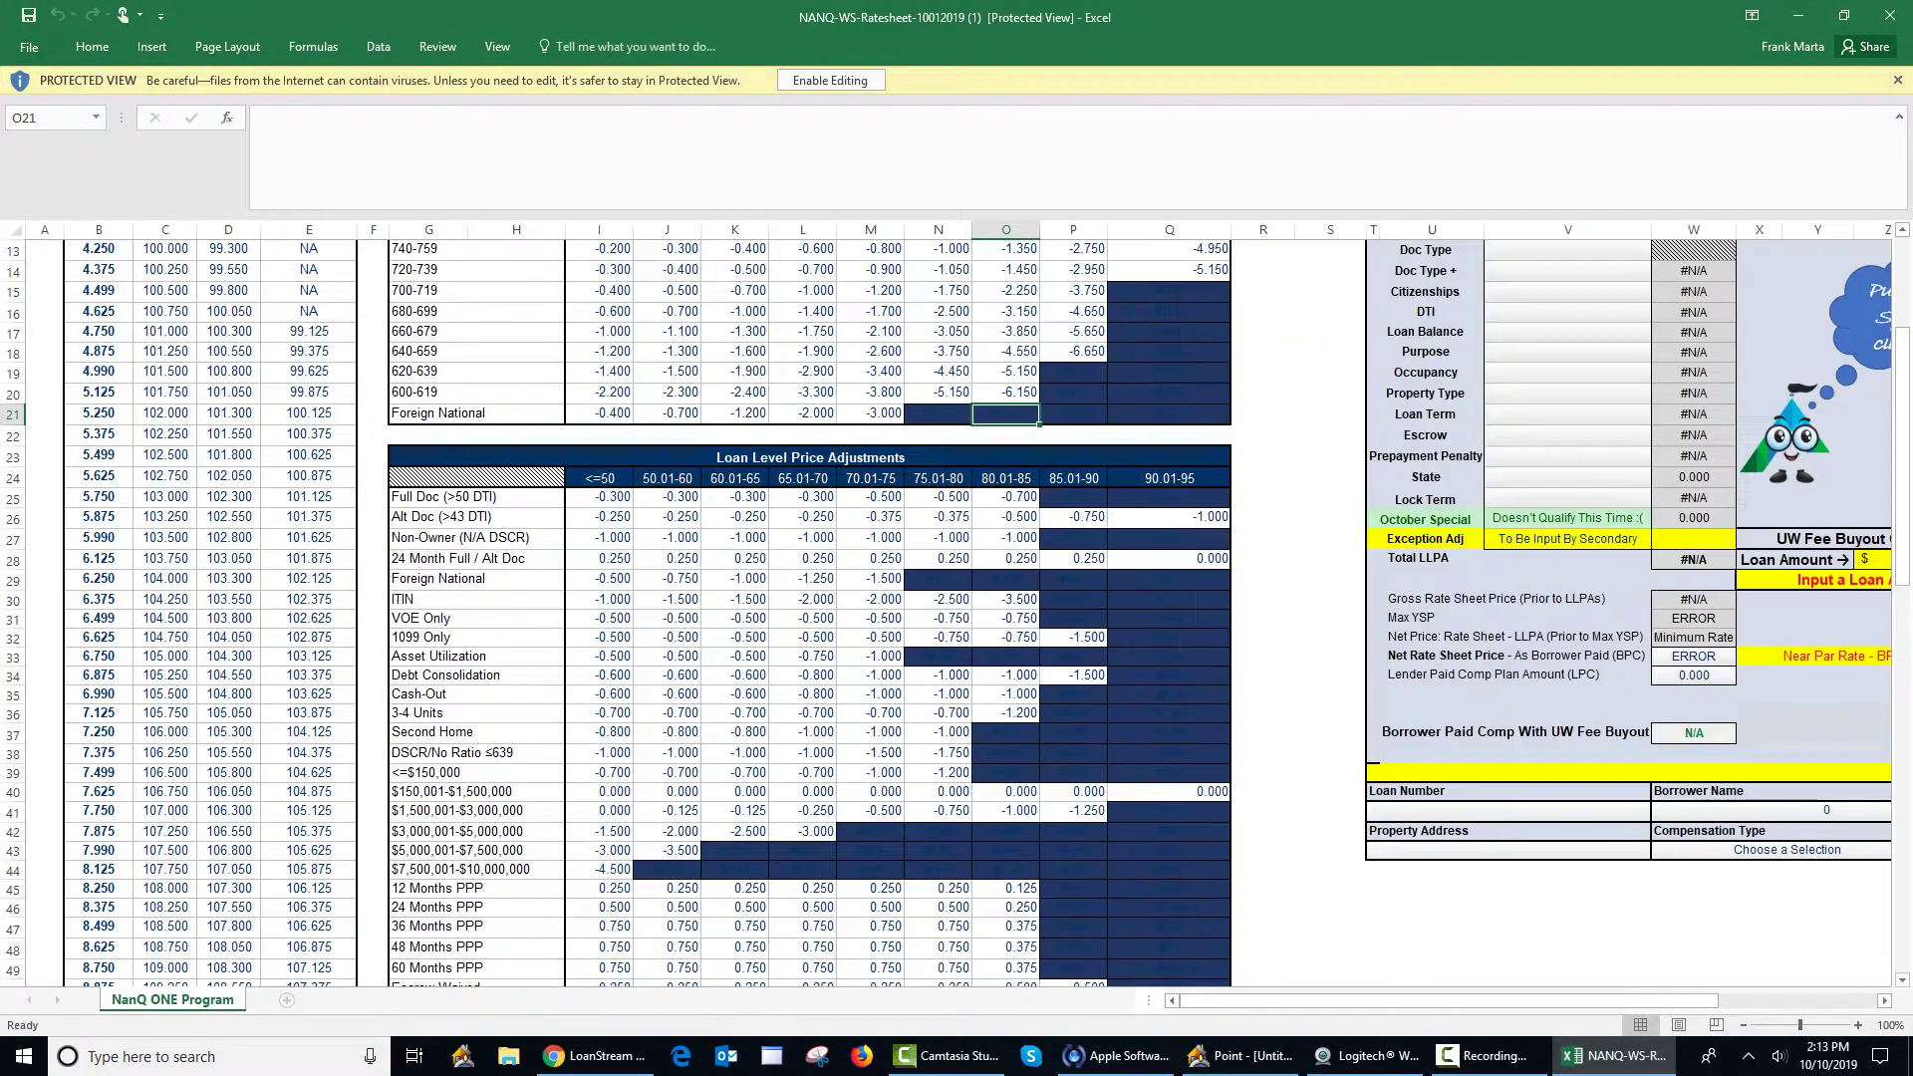
click(819, 79)
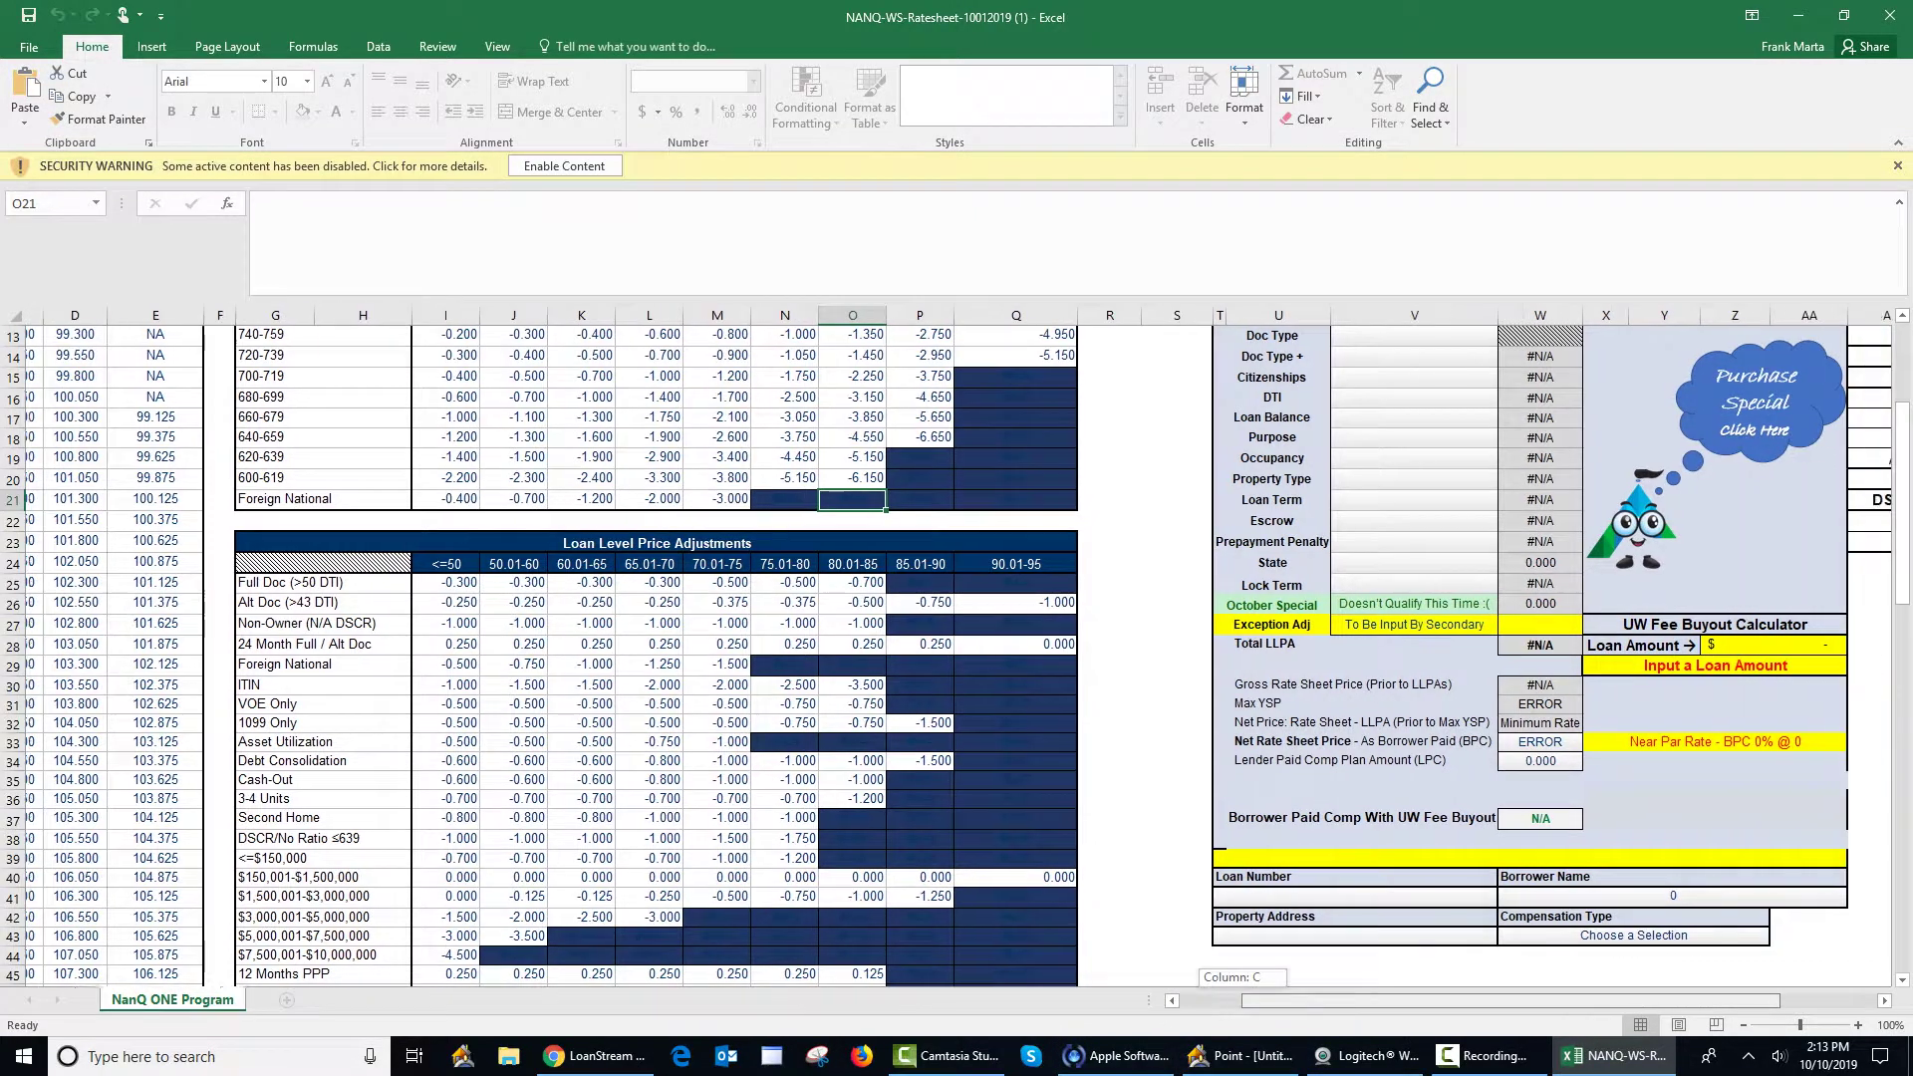
drag(1509, 1000, 1606, 1000)
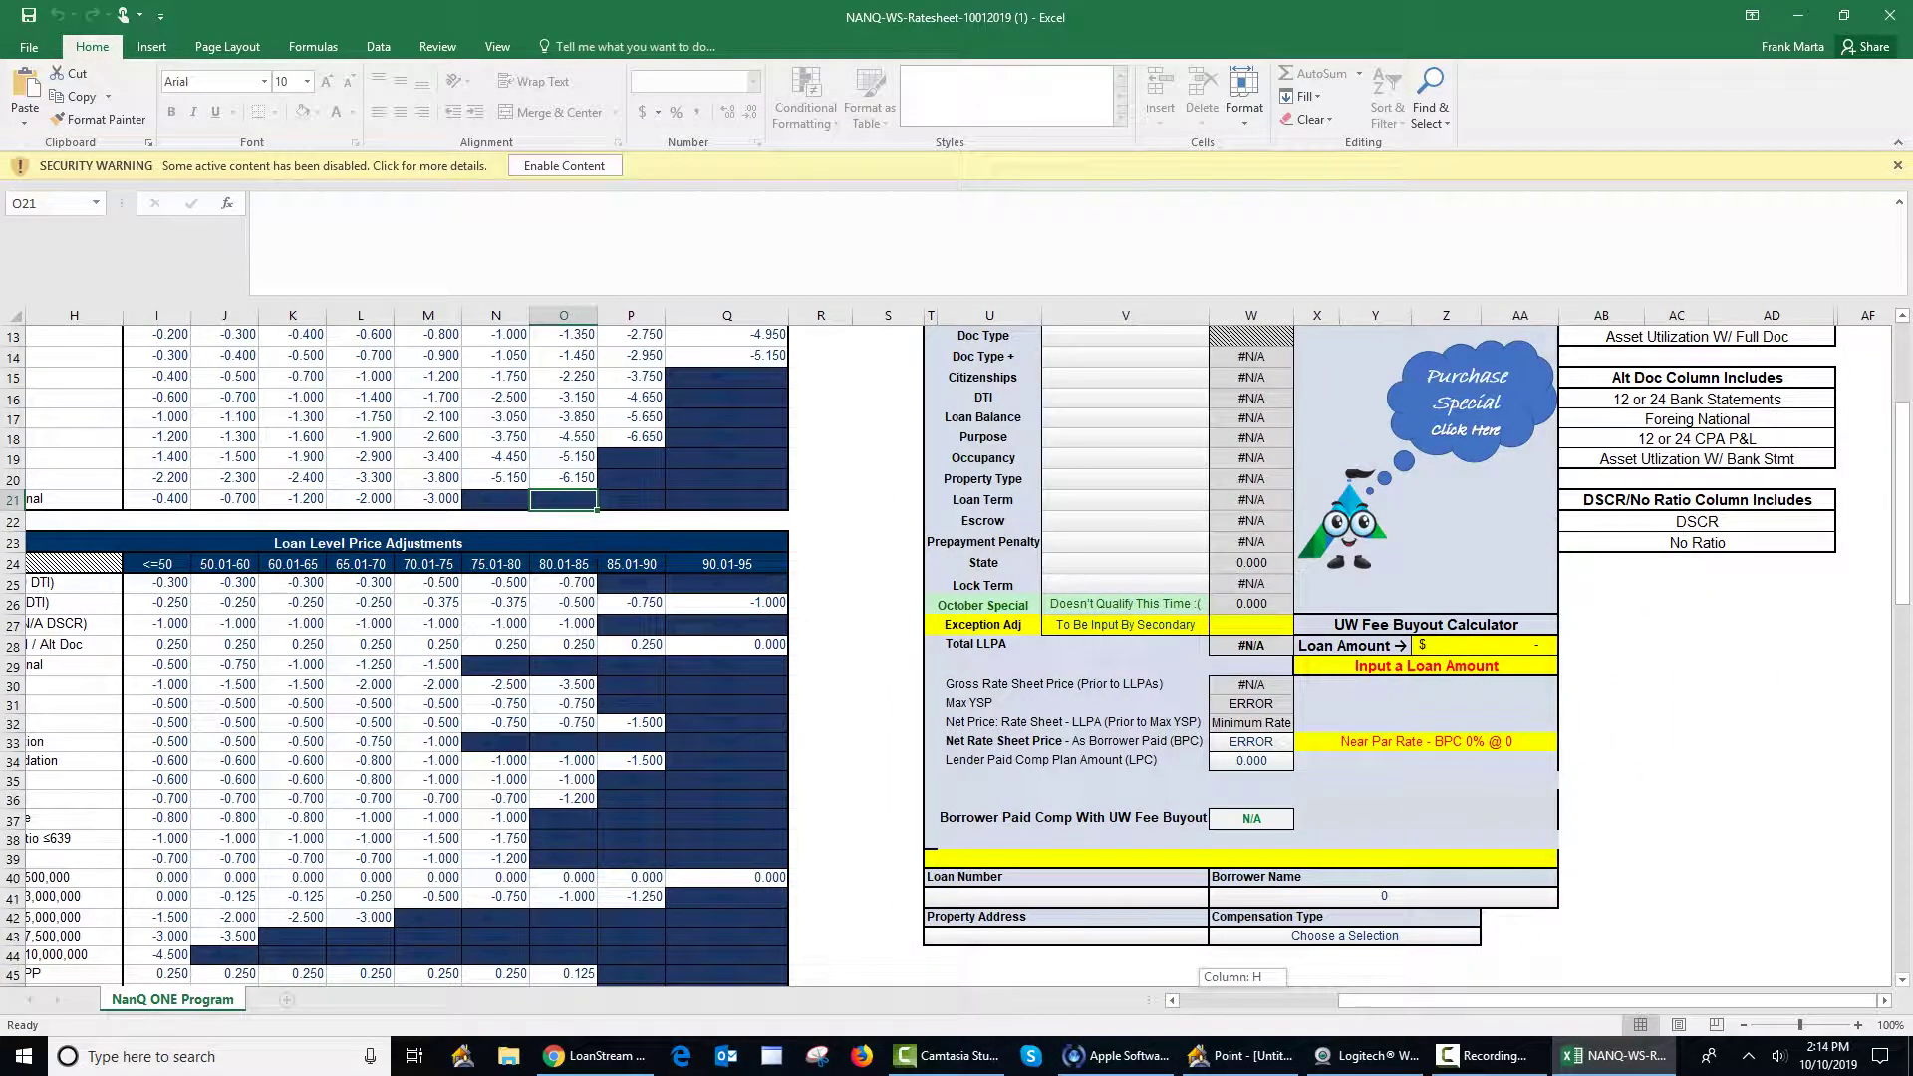
click(1600, 564)
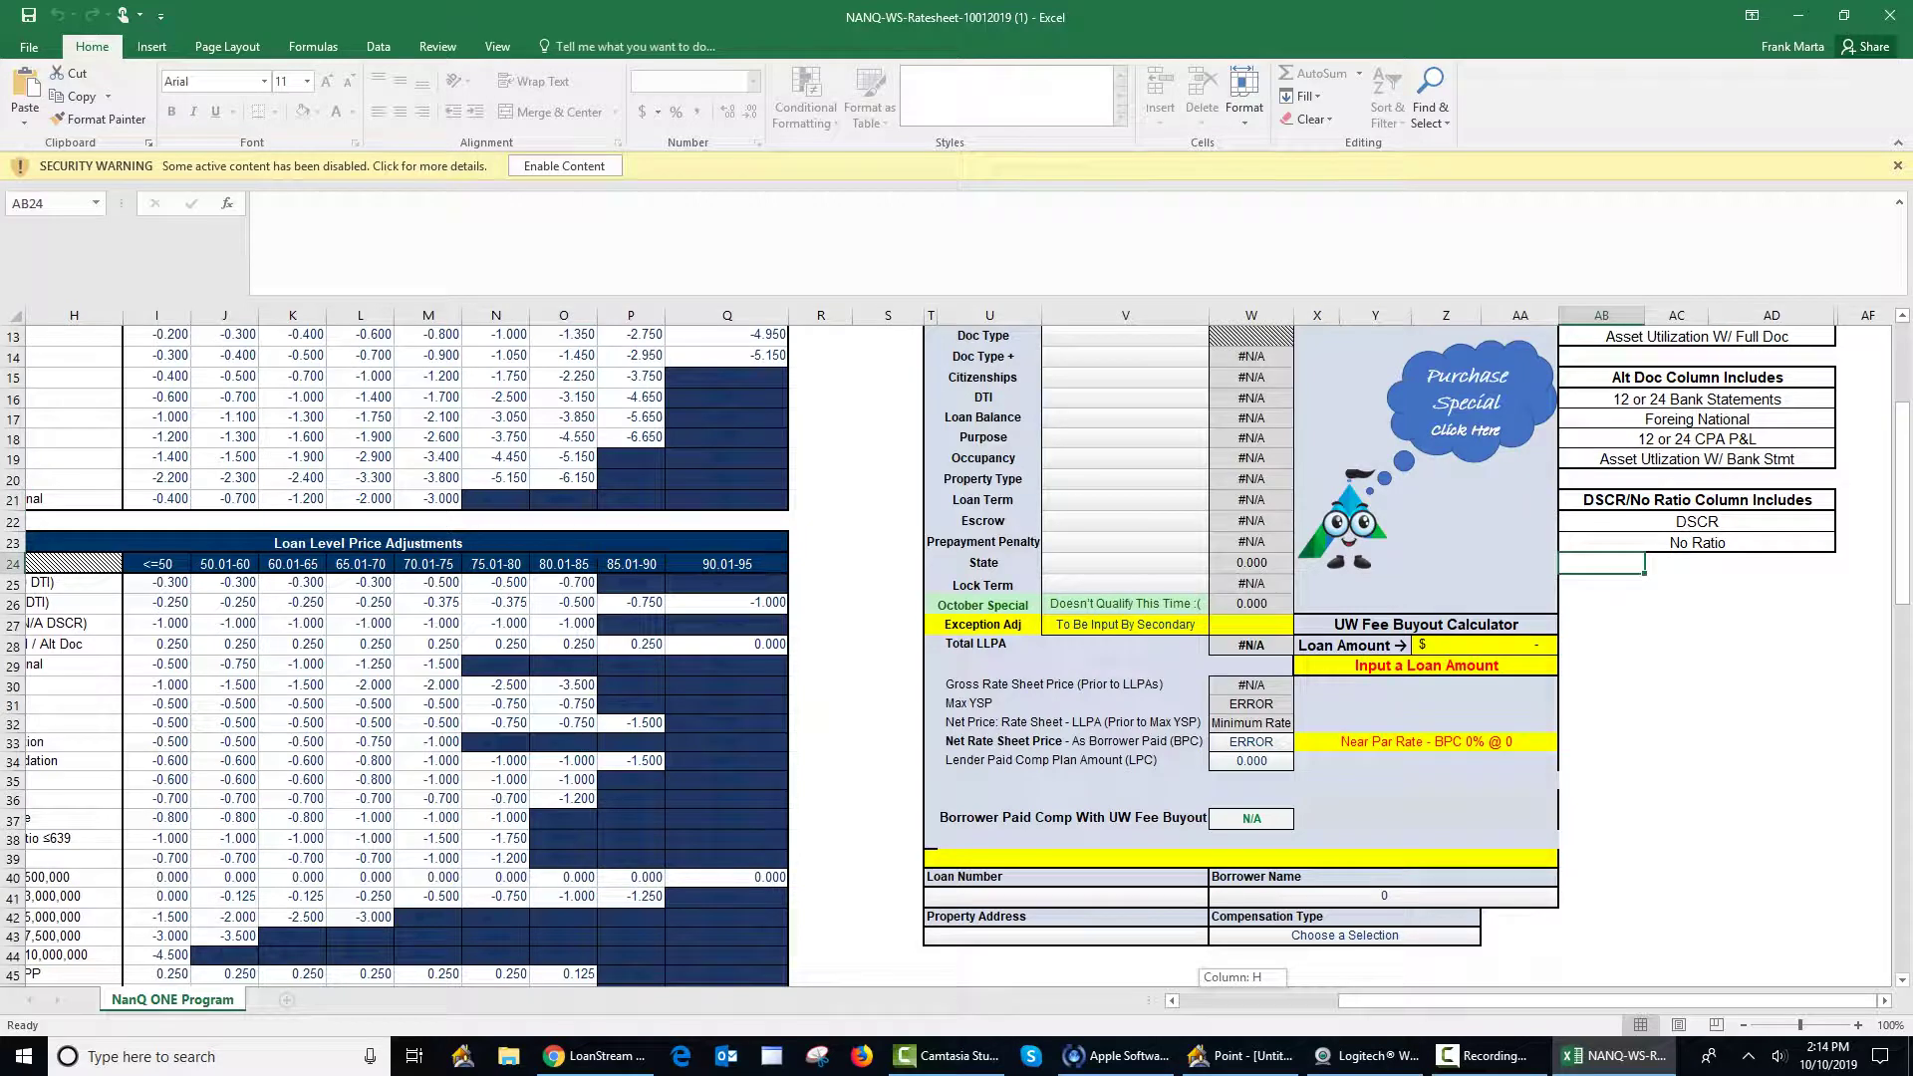
scroll(957, 659, up, 4)
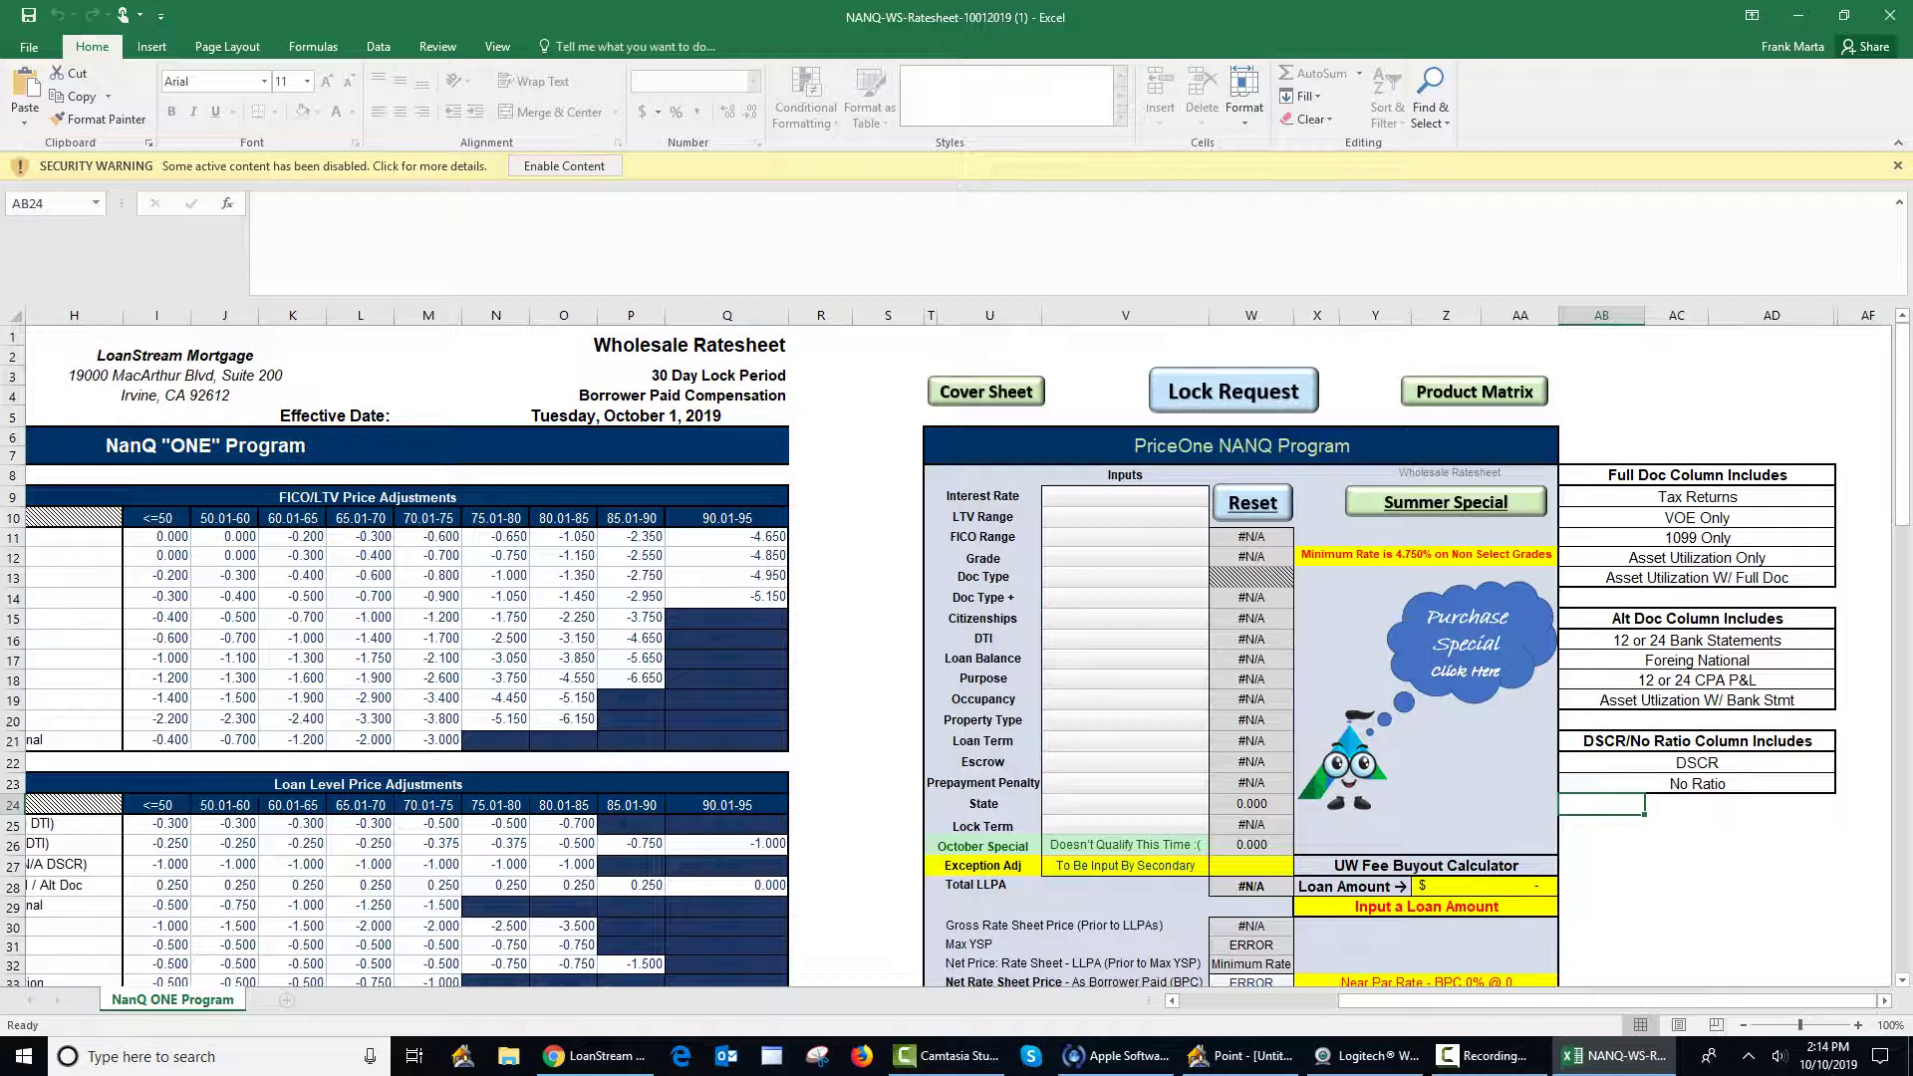
Step: Enable the workbook's active content, dismiss the links warning, and enter 5.499 as the interest rate
click(564, 164)
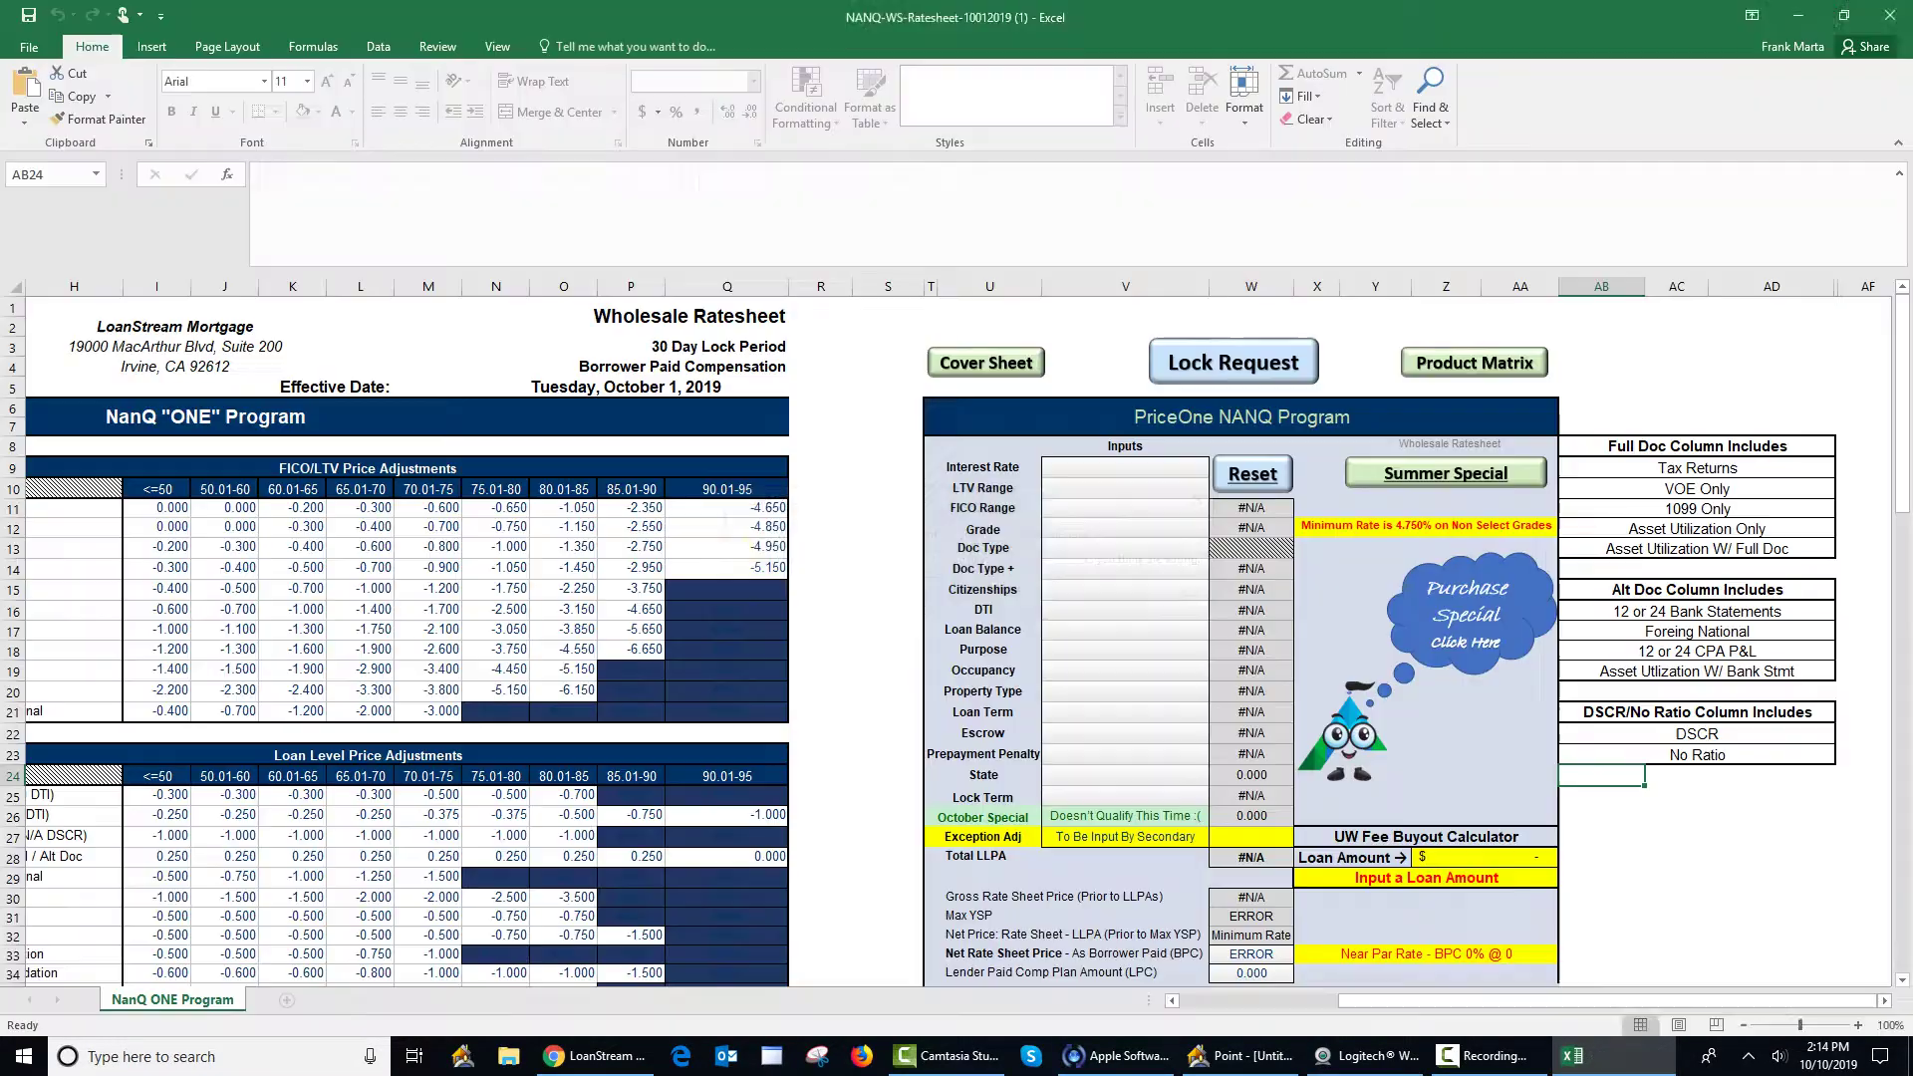
key(Return)
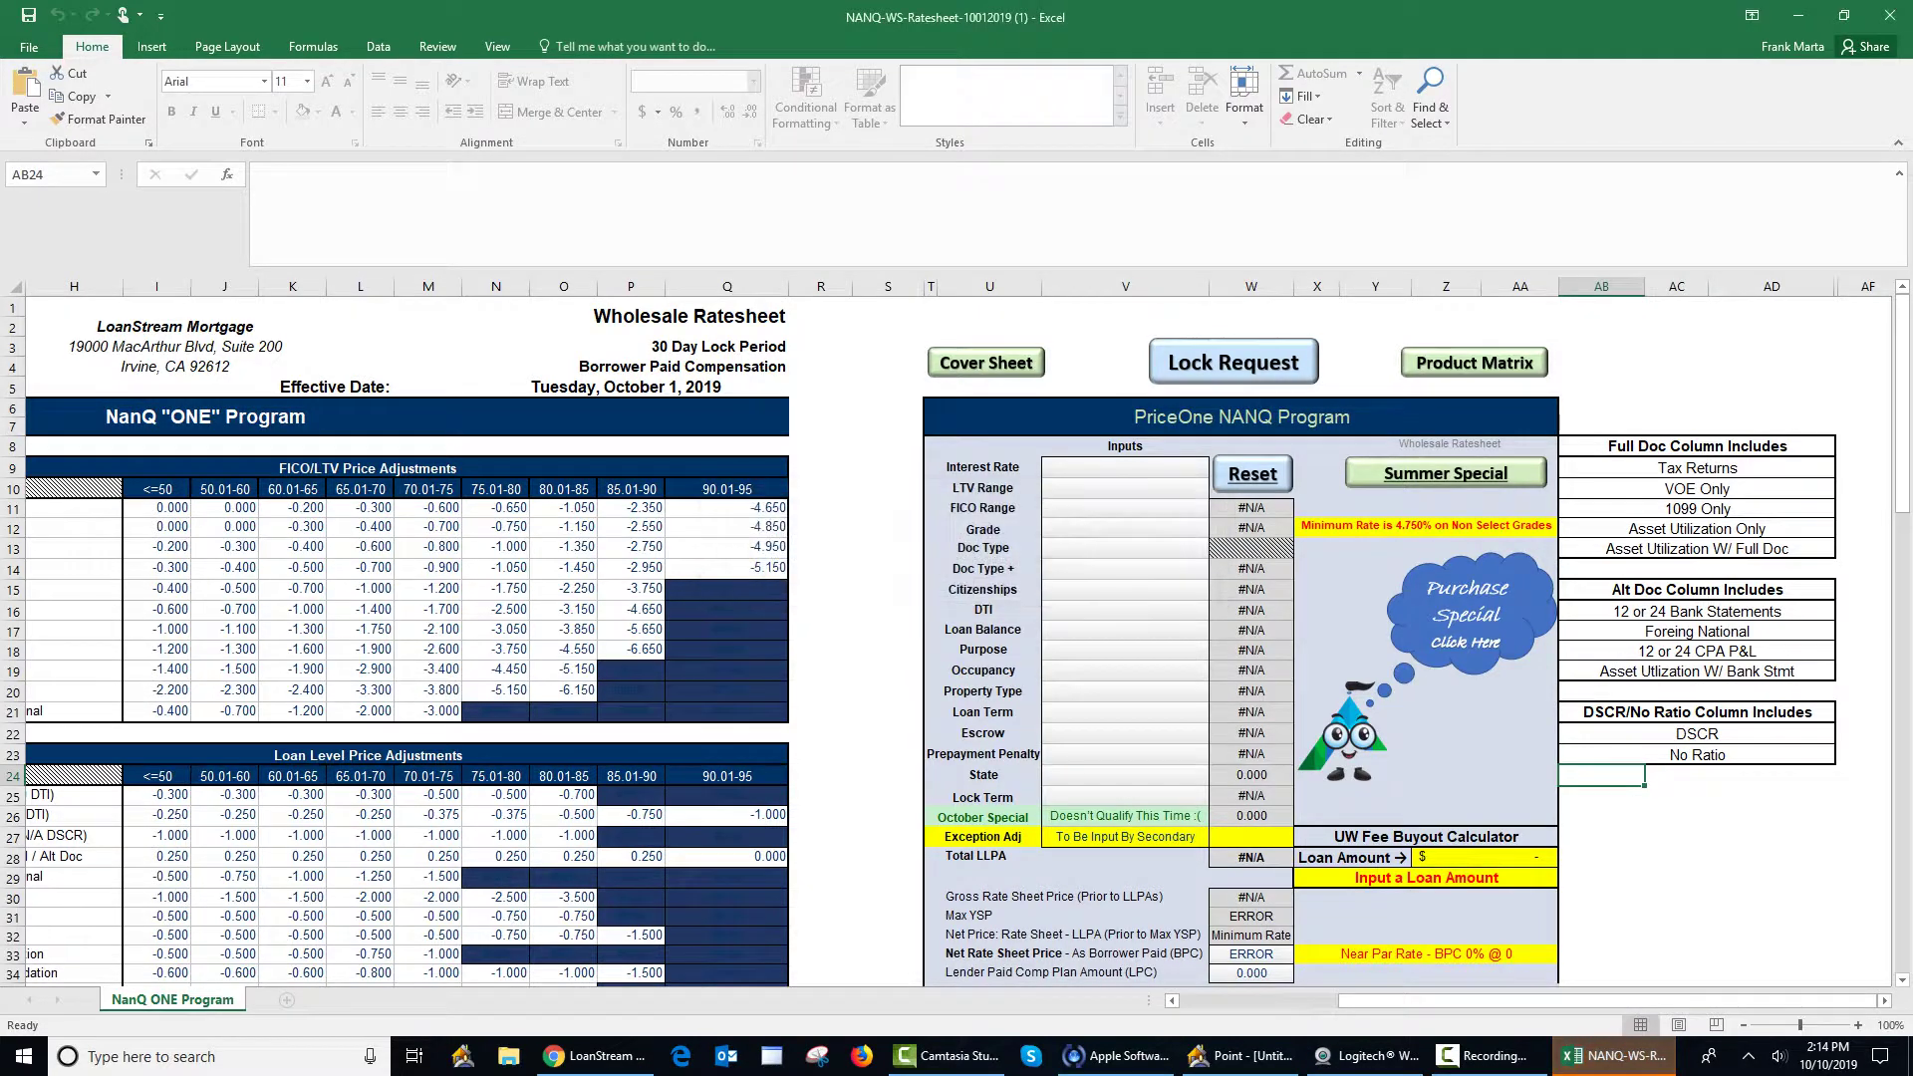
key(alt+Down)
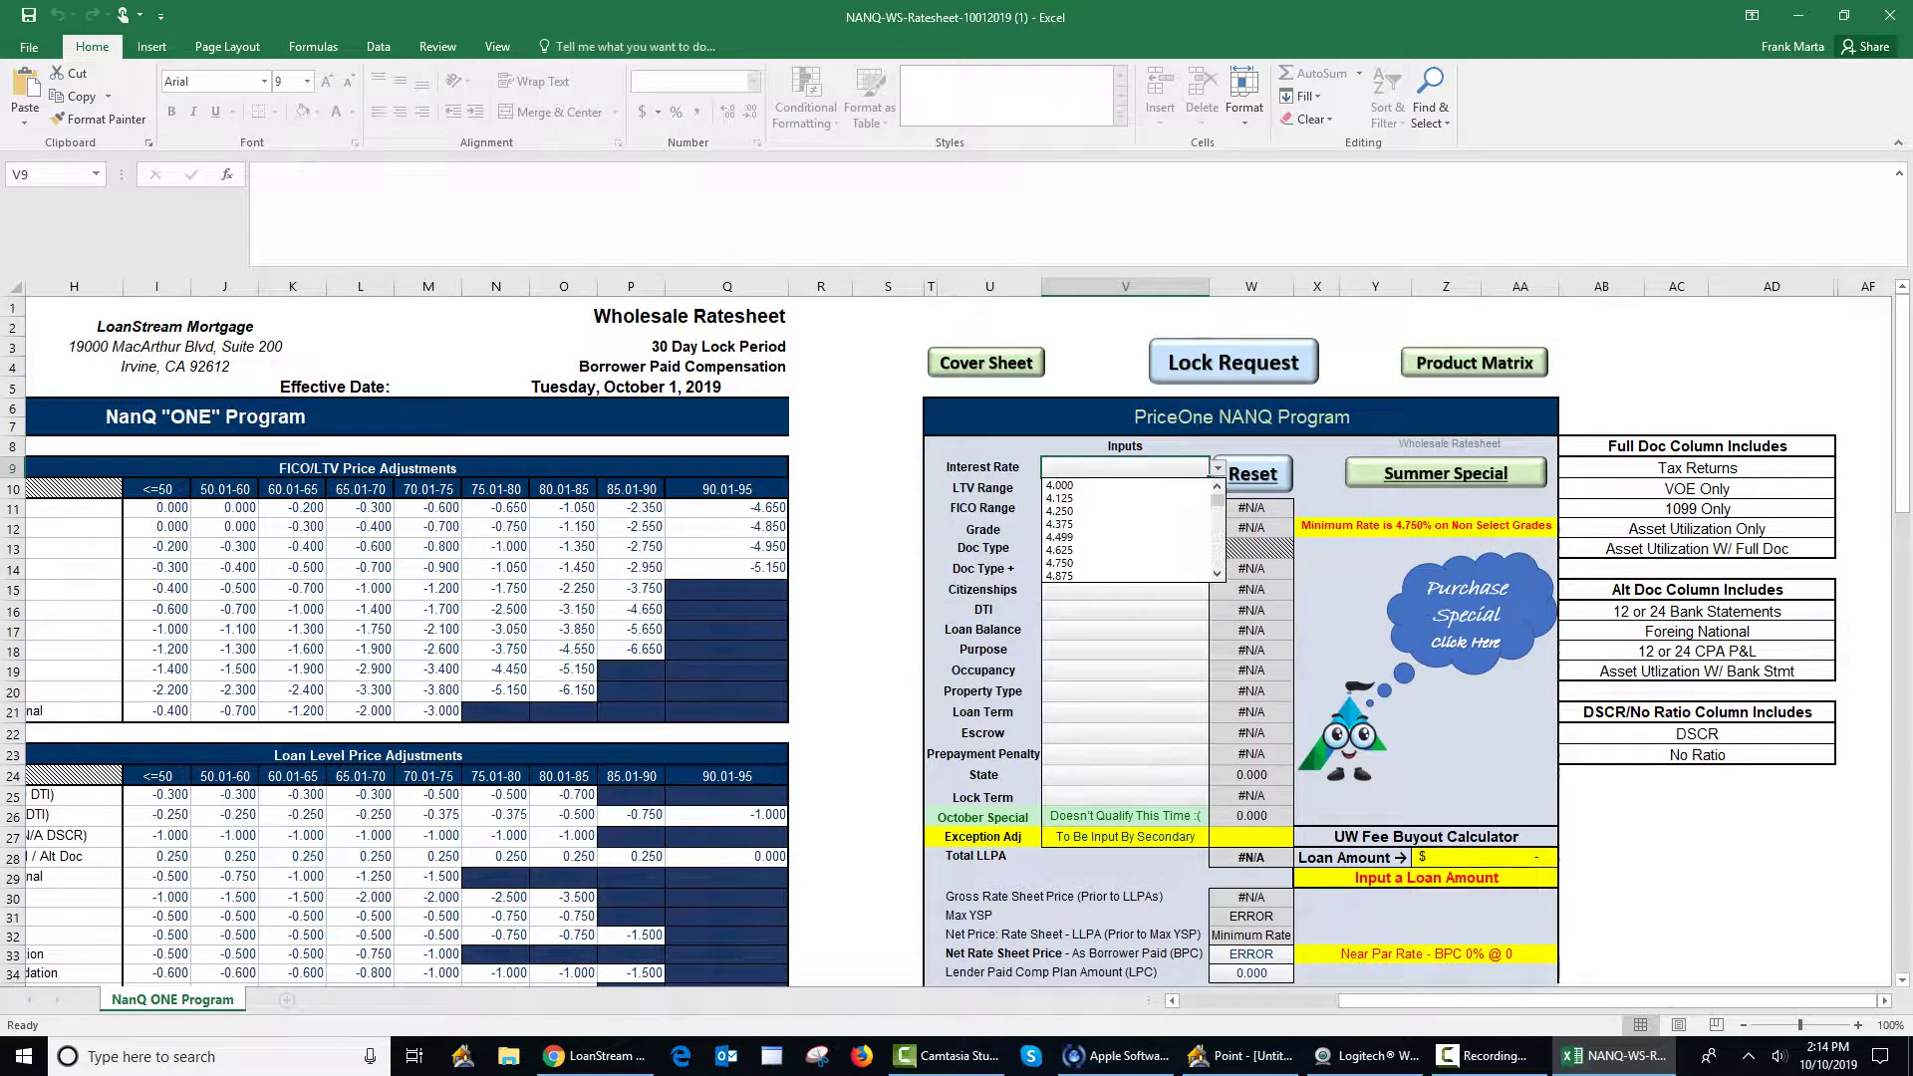
key(Down)
key(Down)
key(Down)
key(Down)
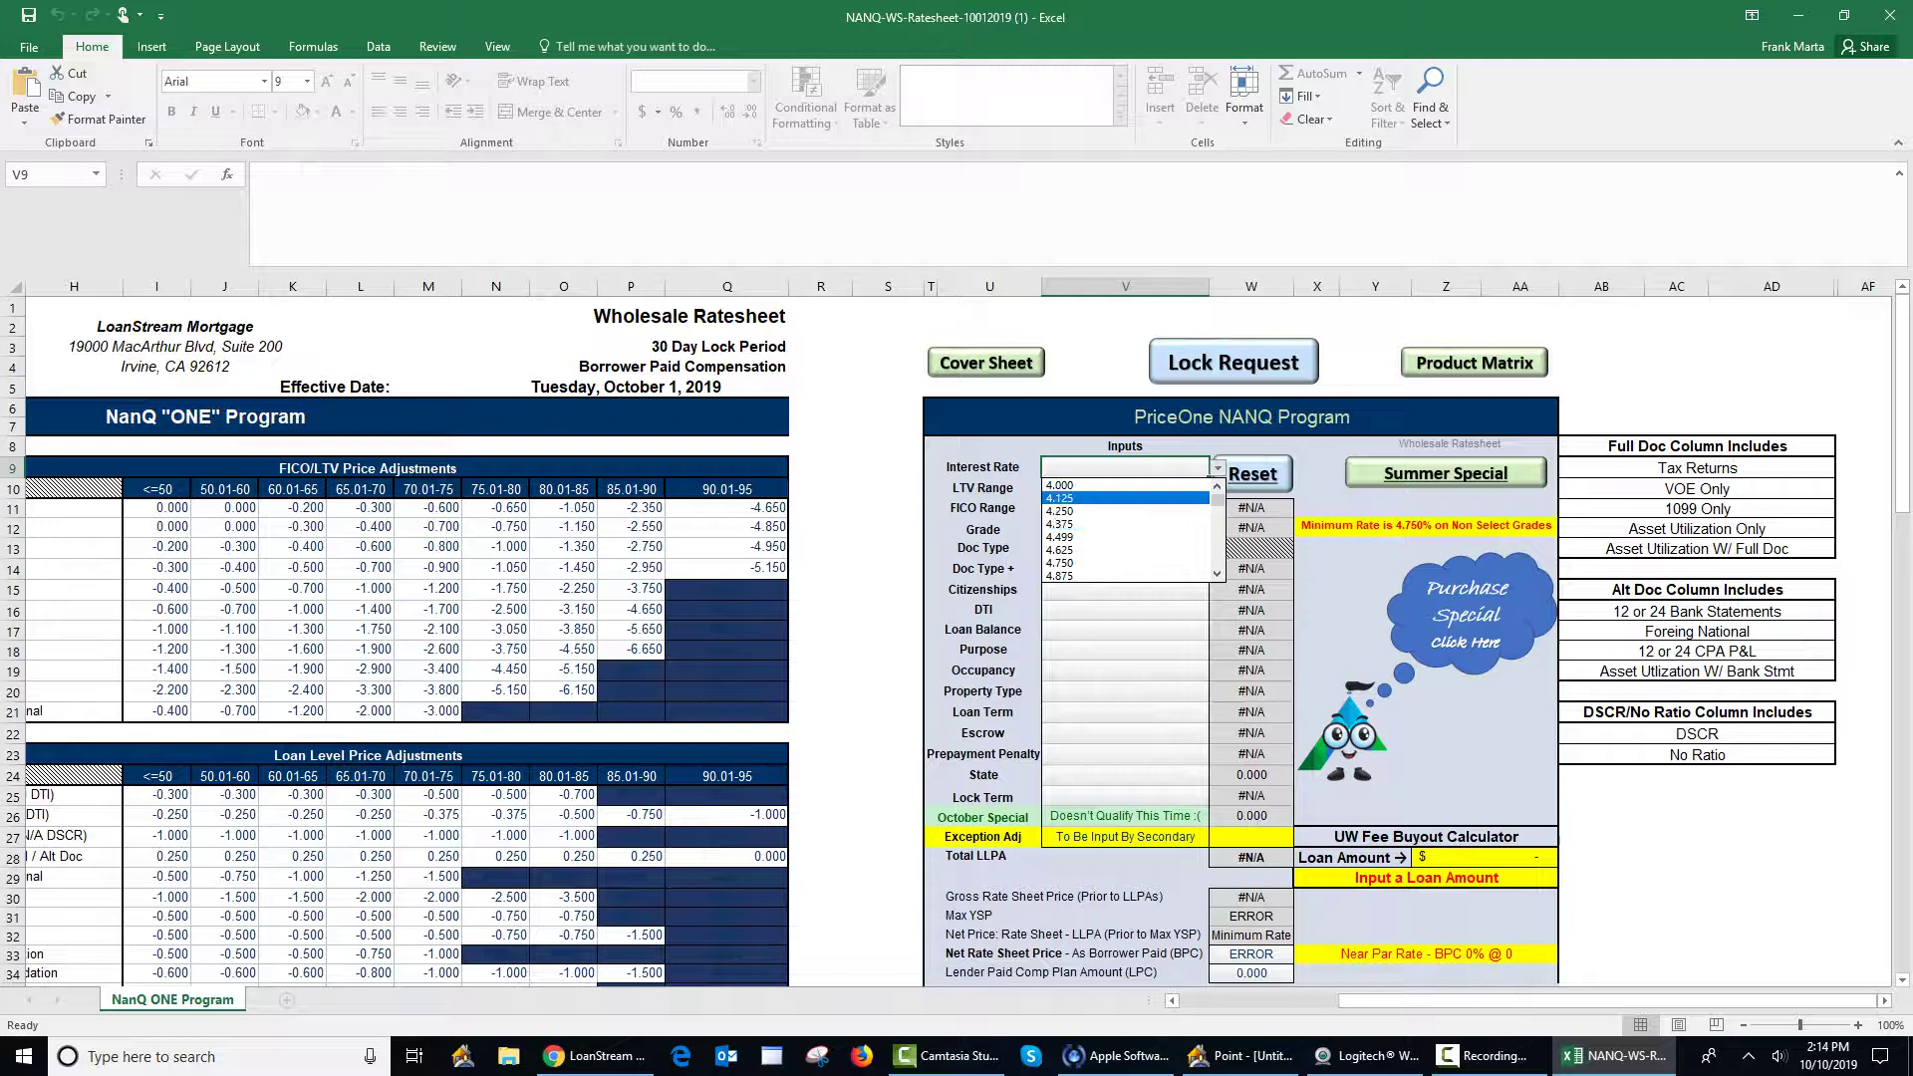
scroll(1128, 530, down, 2)
scroll(1129, 530, down, 2)
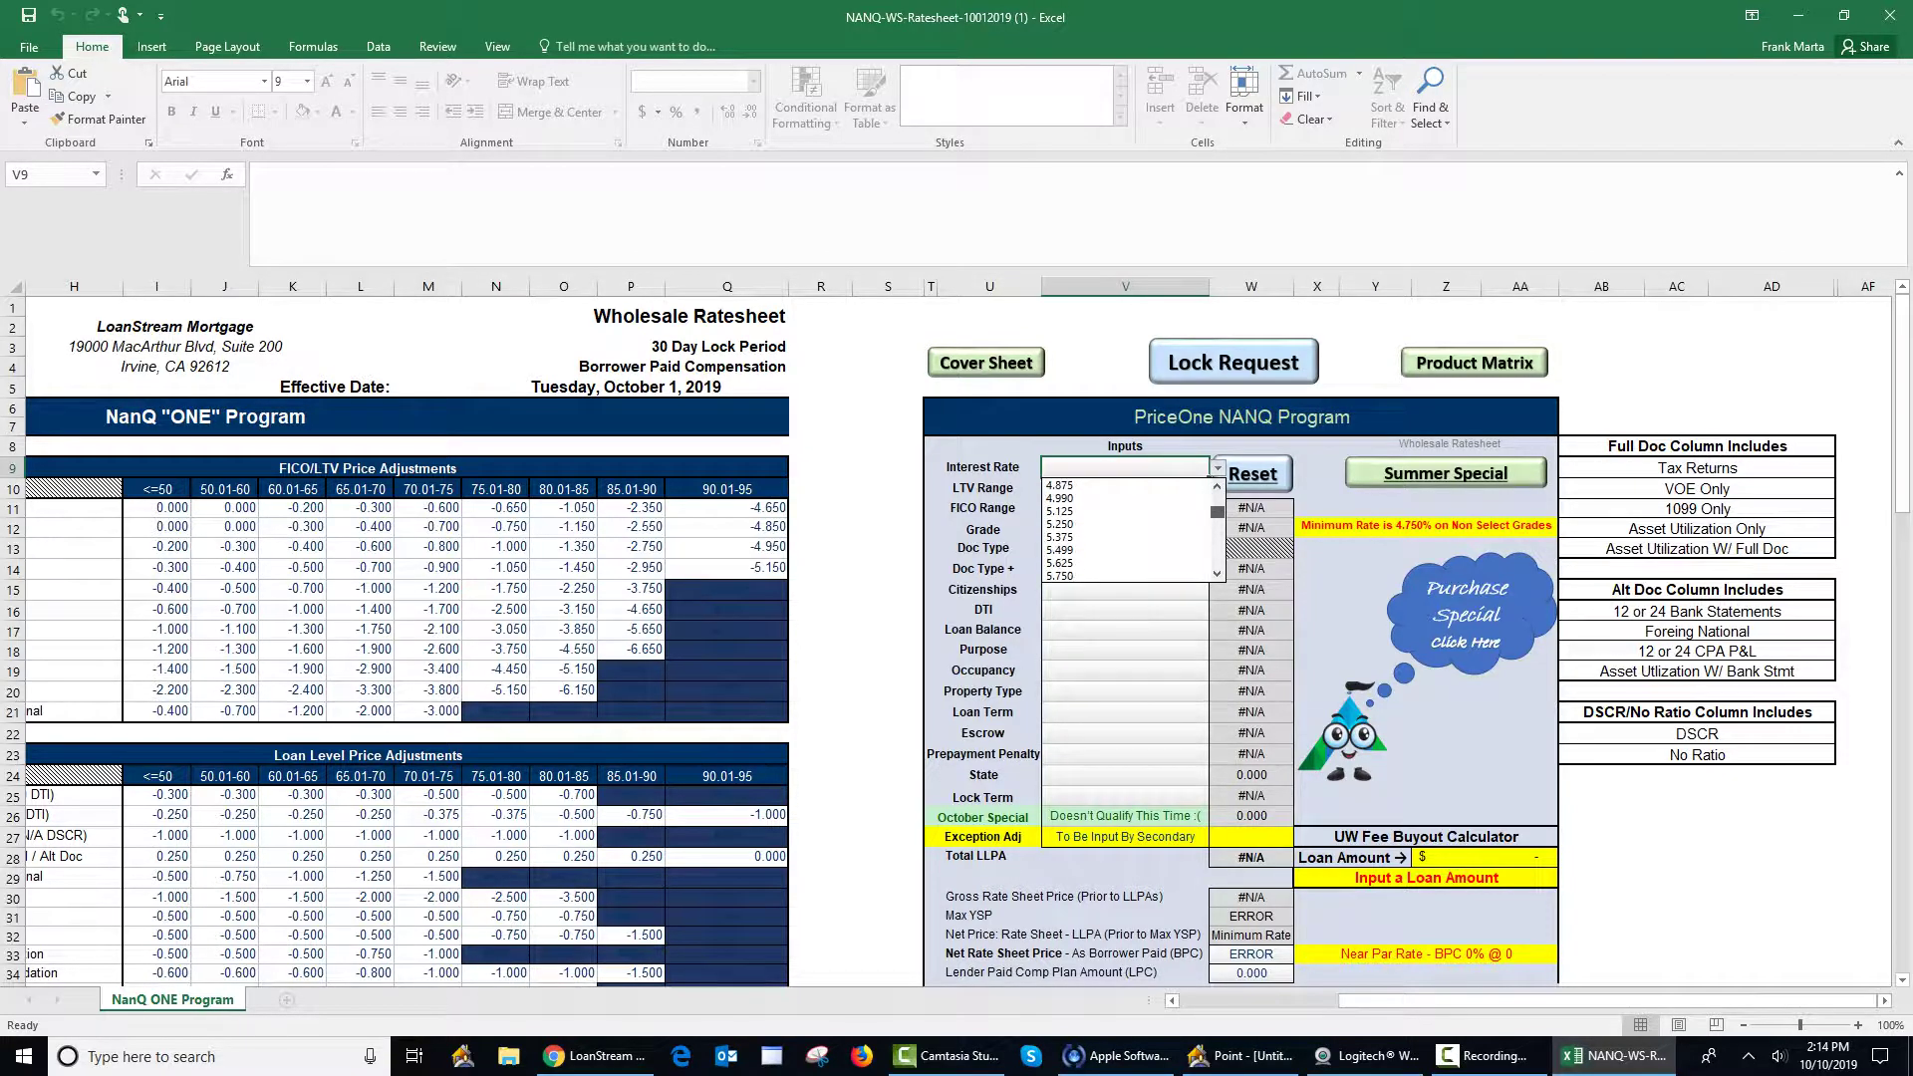
key(Escape)
text(5.499)
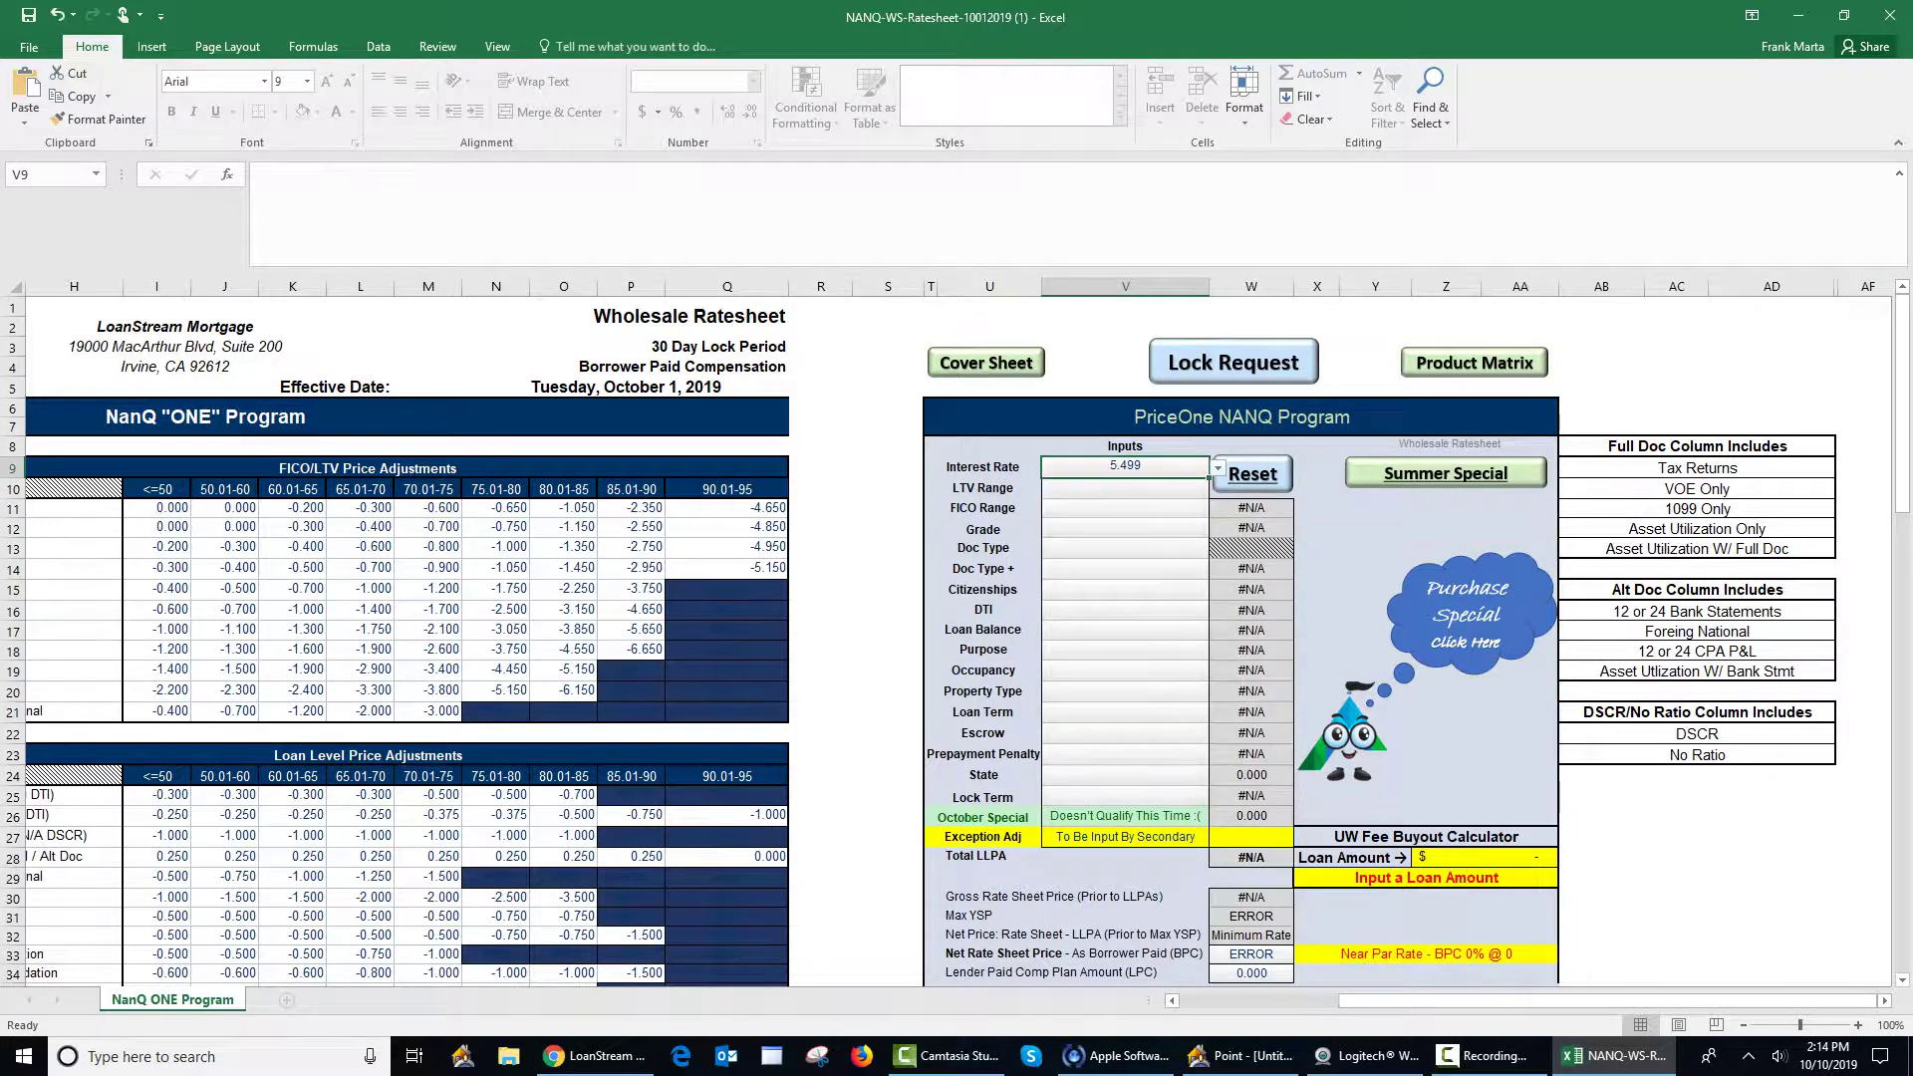
key(Return)
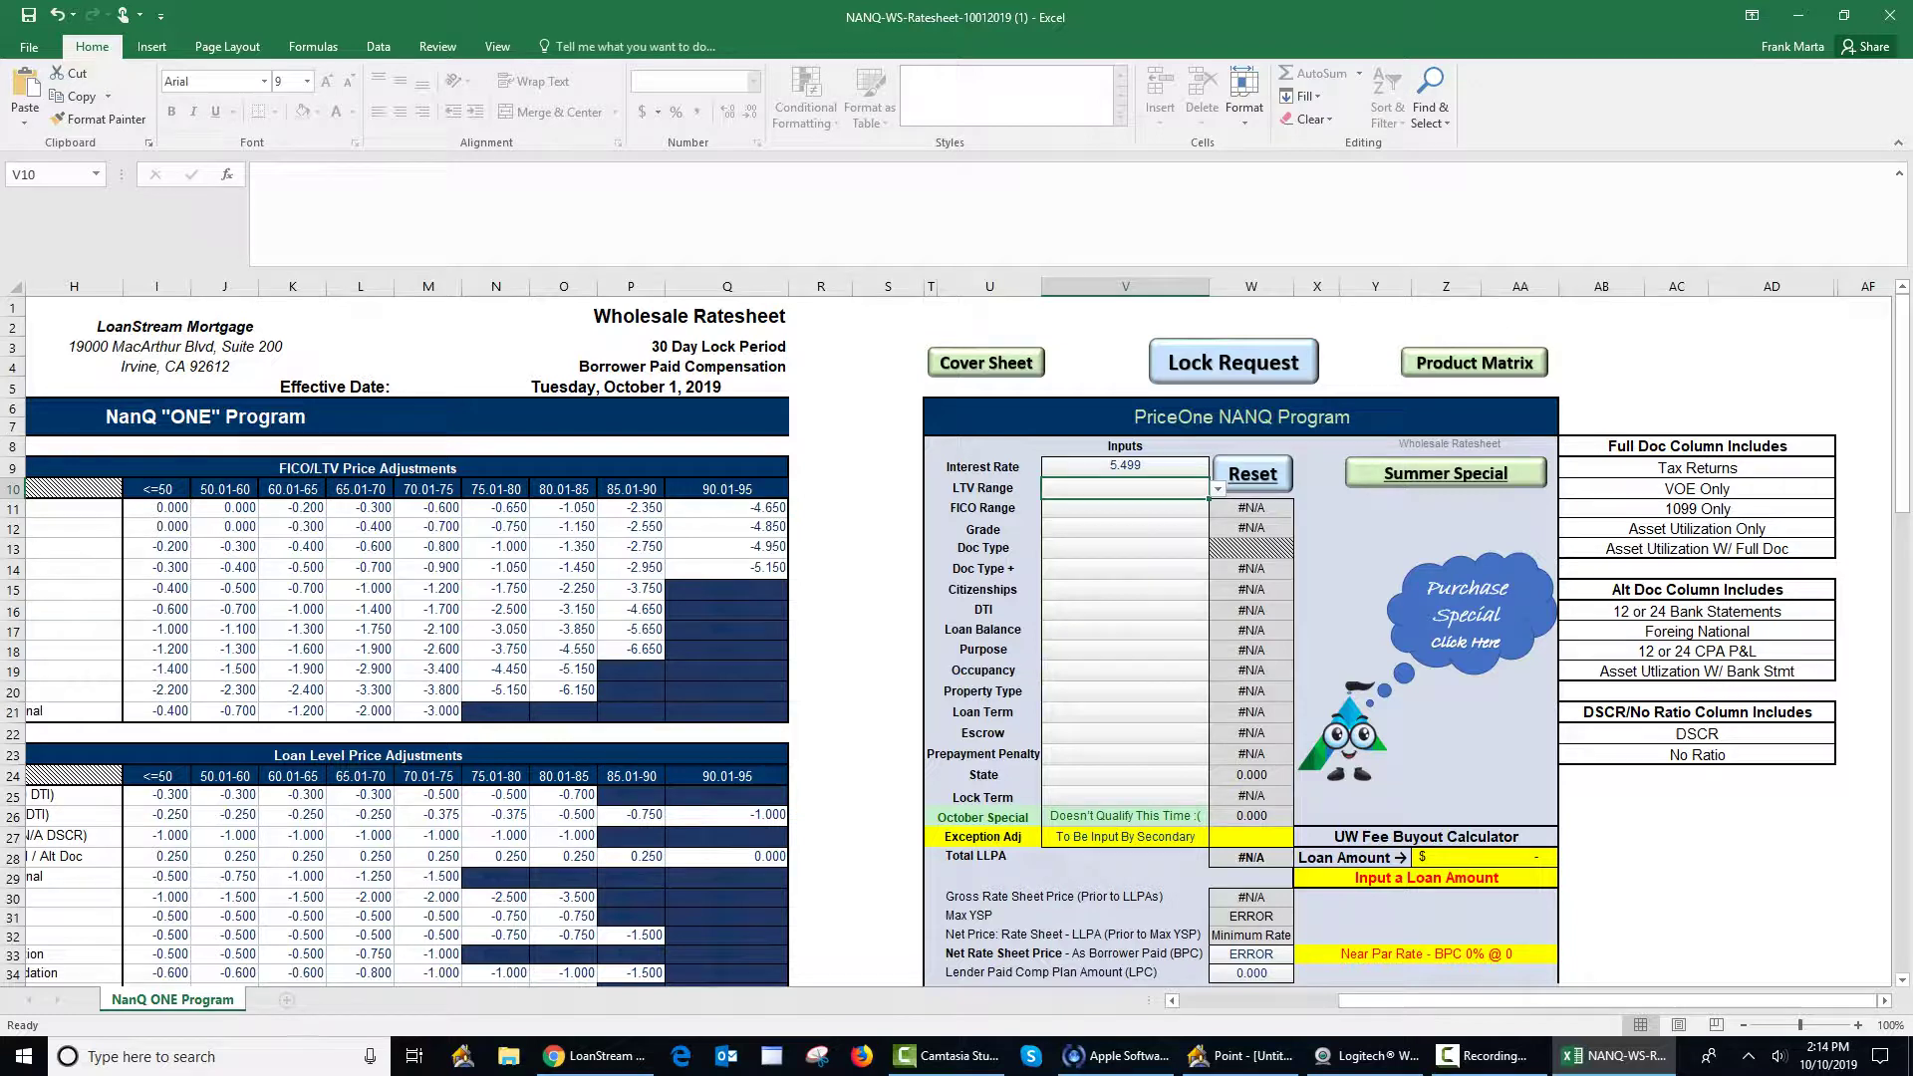
Step: Set the LTV Range to 80.01-85 and the FICO Range to 740-759
key(alt+Down)
key(Down)
key(Down)
key(Down)
key(Down)
key(Down)
key(Down)
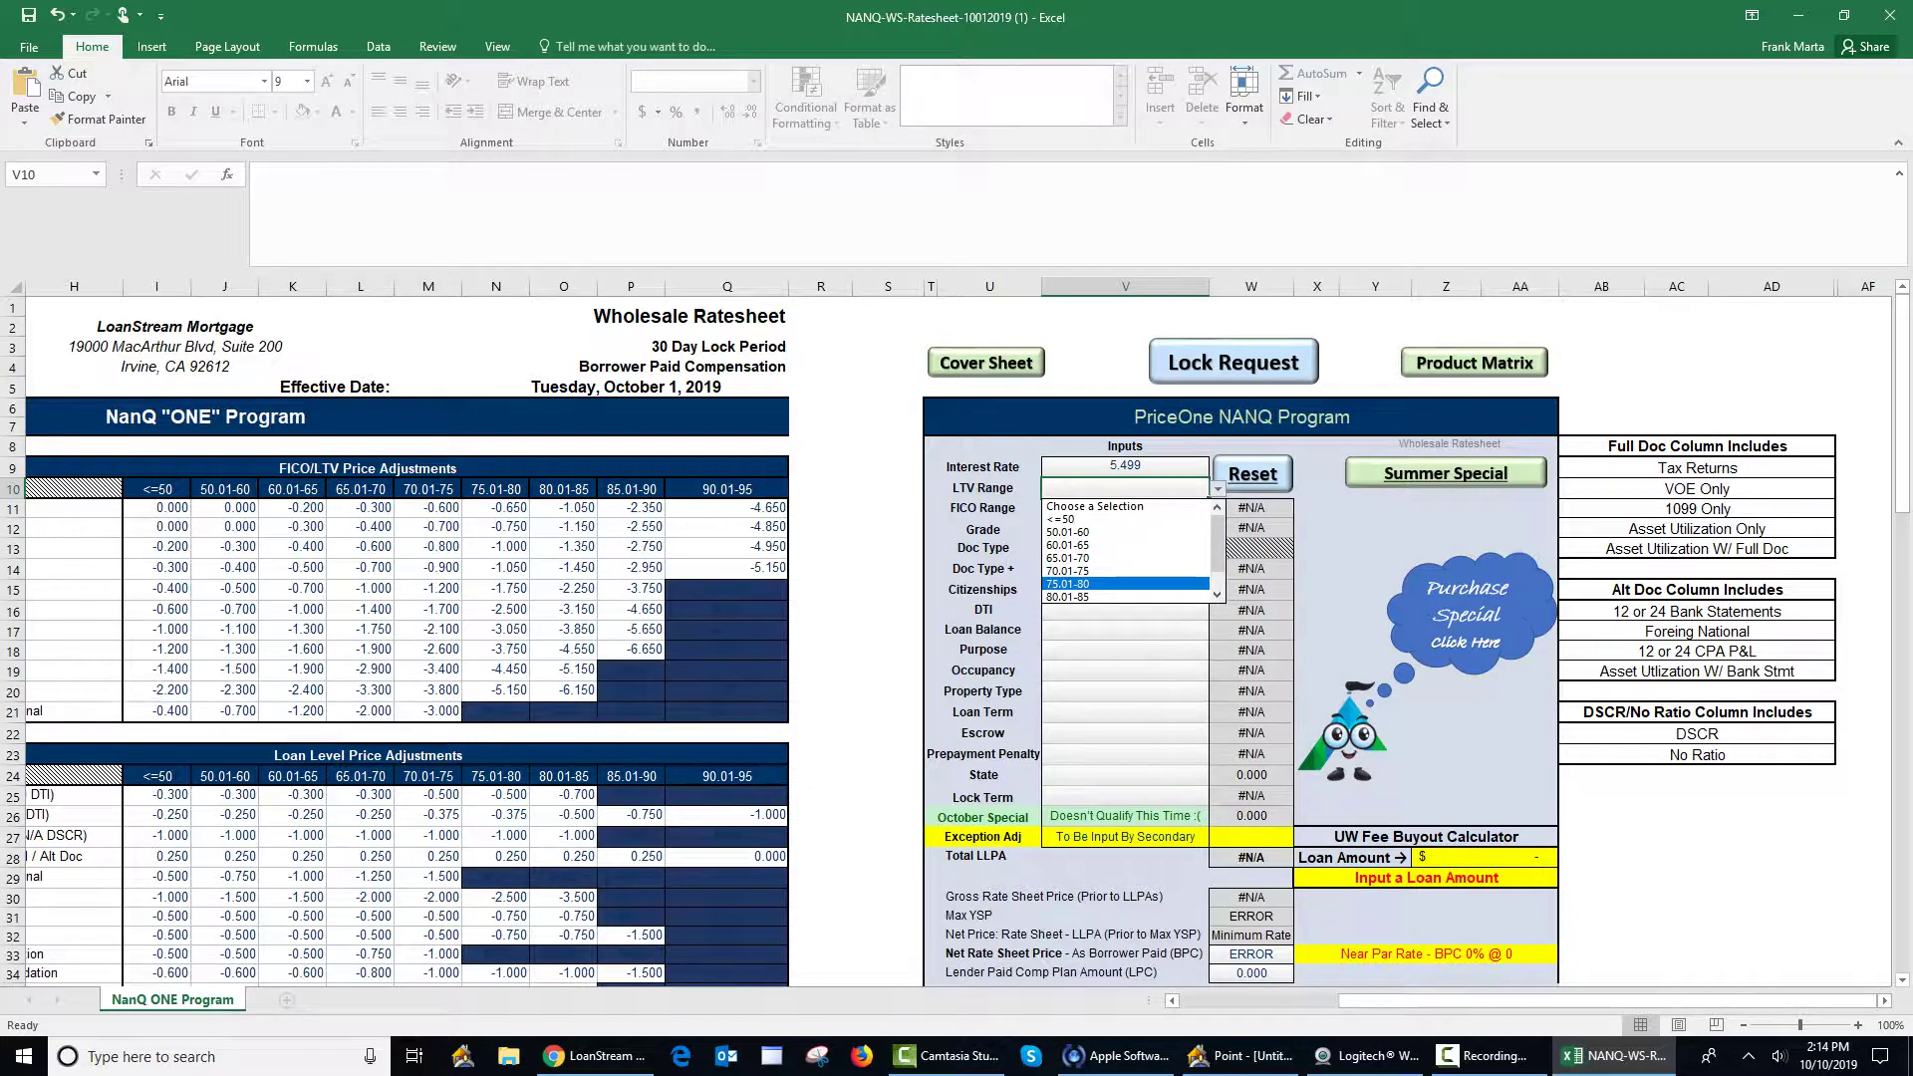
key(Down)
key(Return)
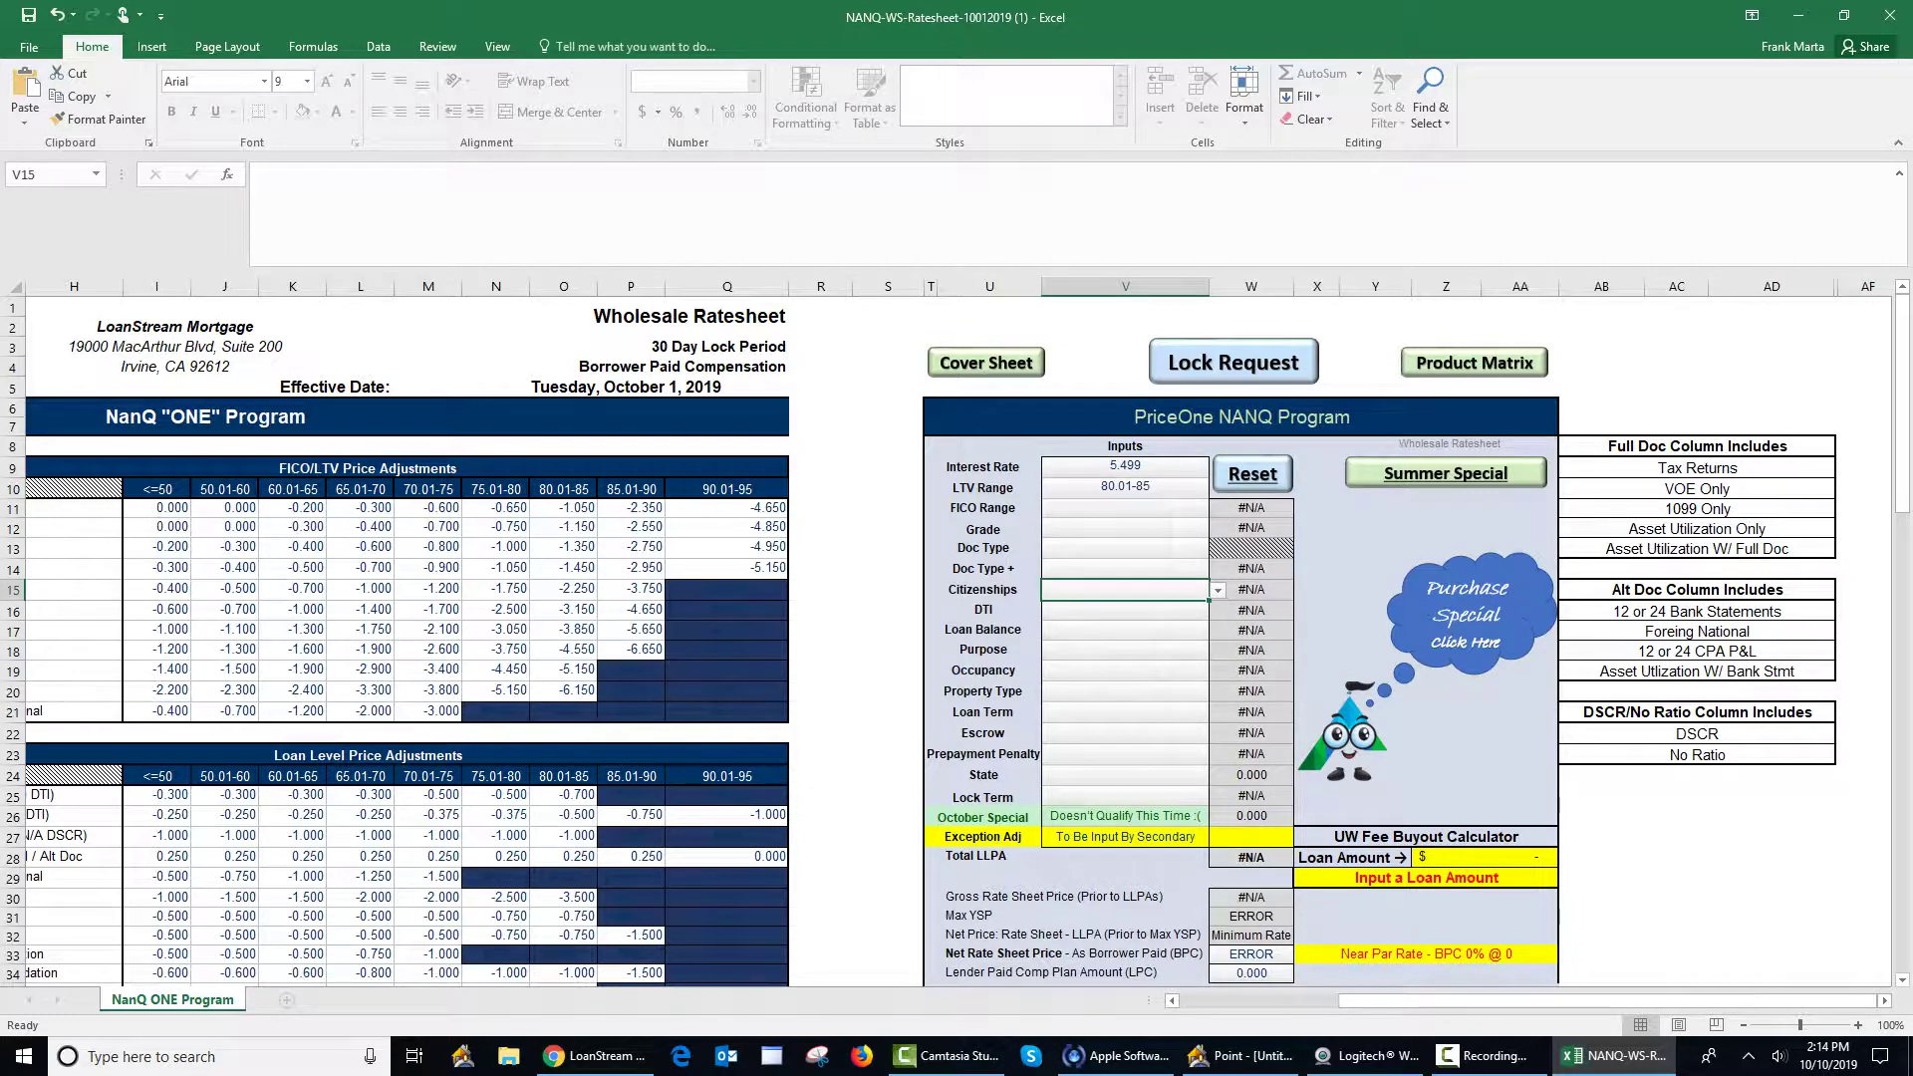
key(Up)
key(Up)
key(Up)
key(alt+Down)
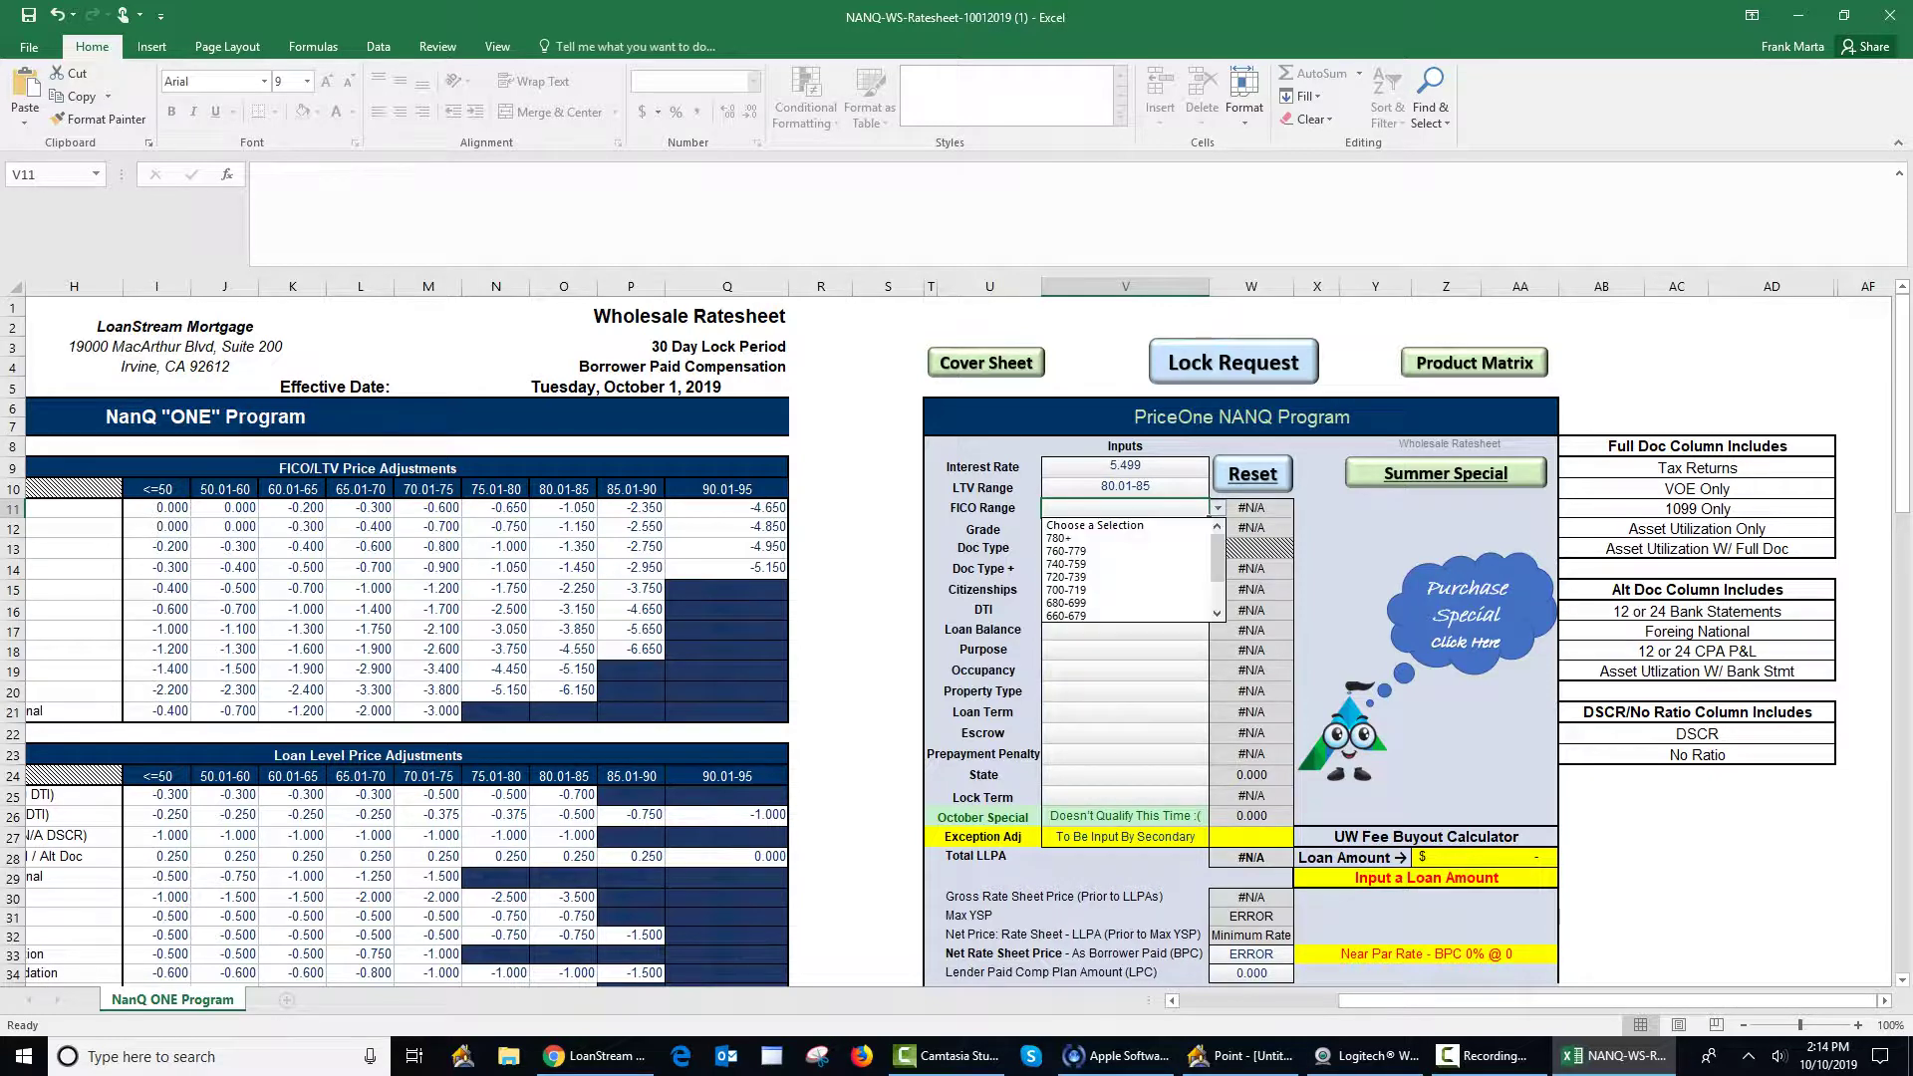
key(Down)
key(Down)
key(Down)
key(Down)
key(Return)
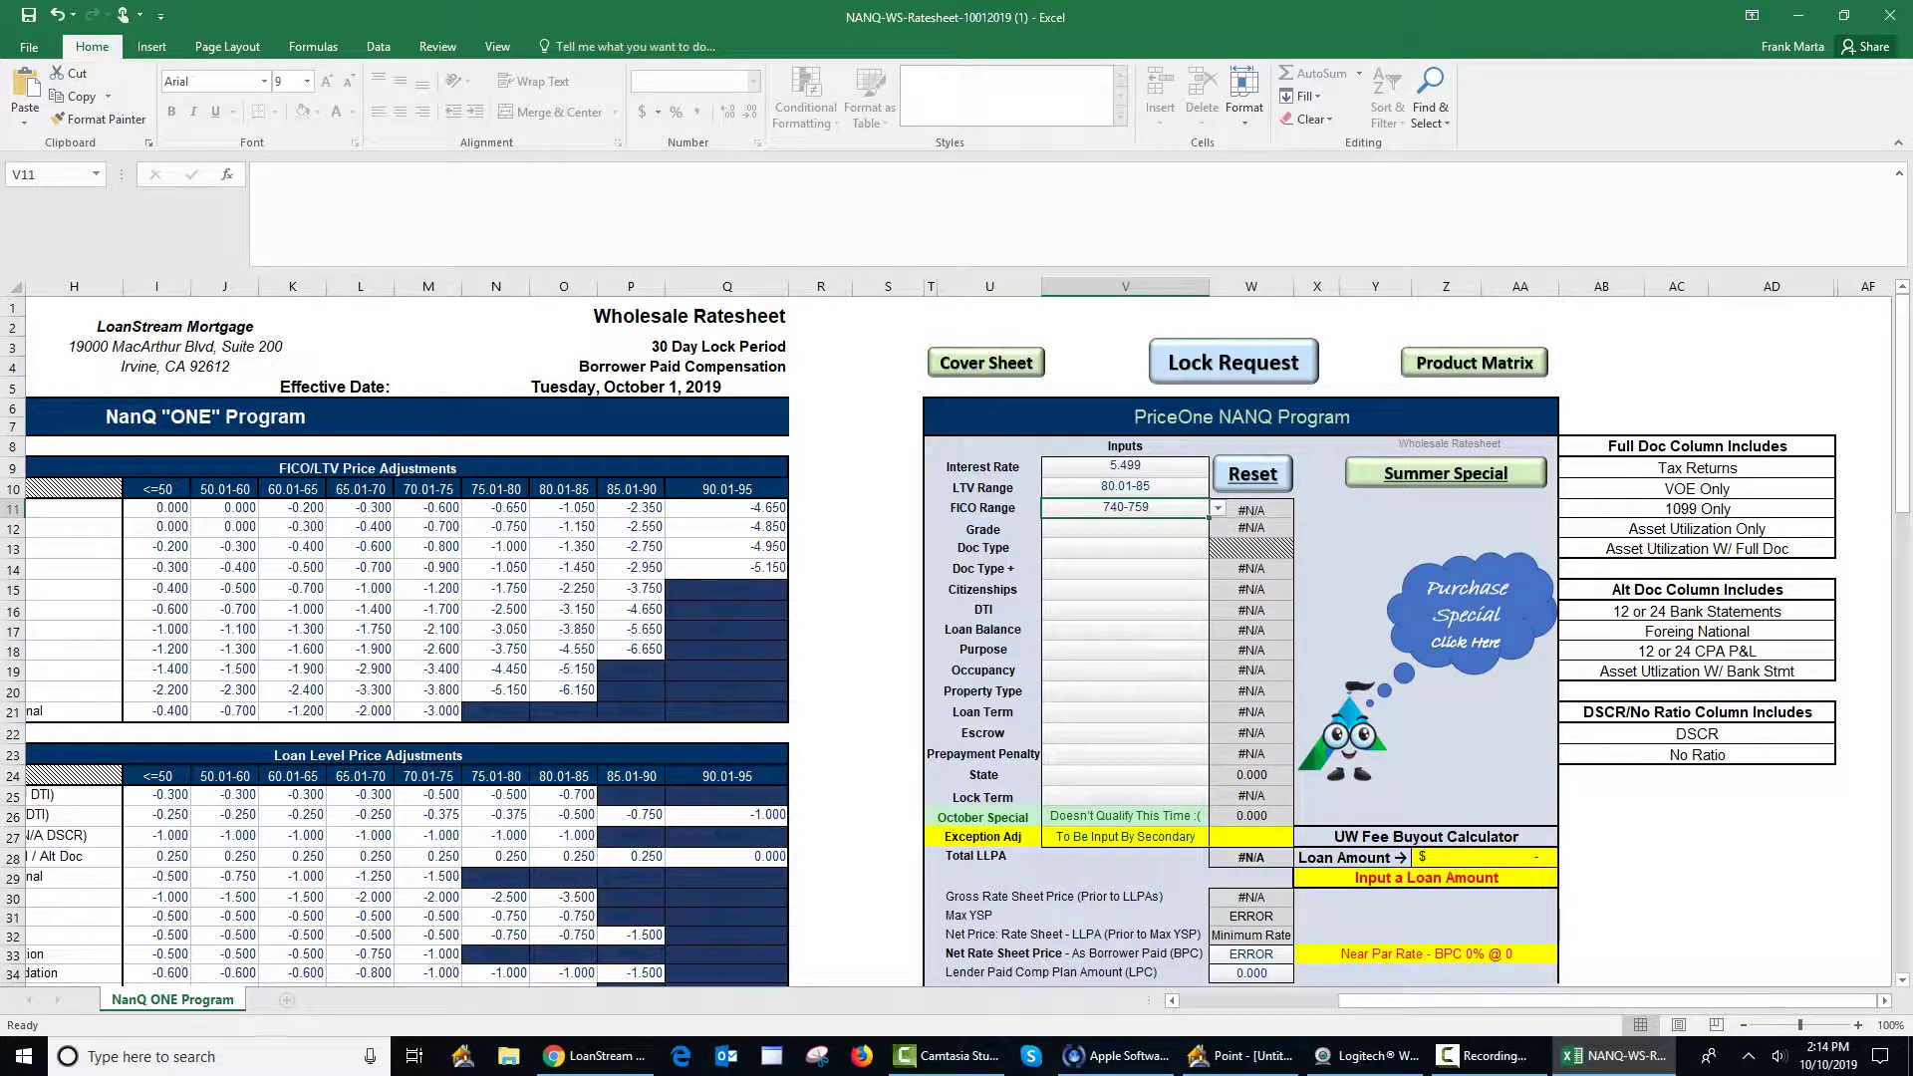
Step: Set Grade to Select - Standard, browse toward A+, and leave it unchanged
key(Down)
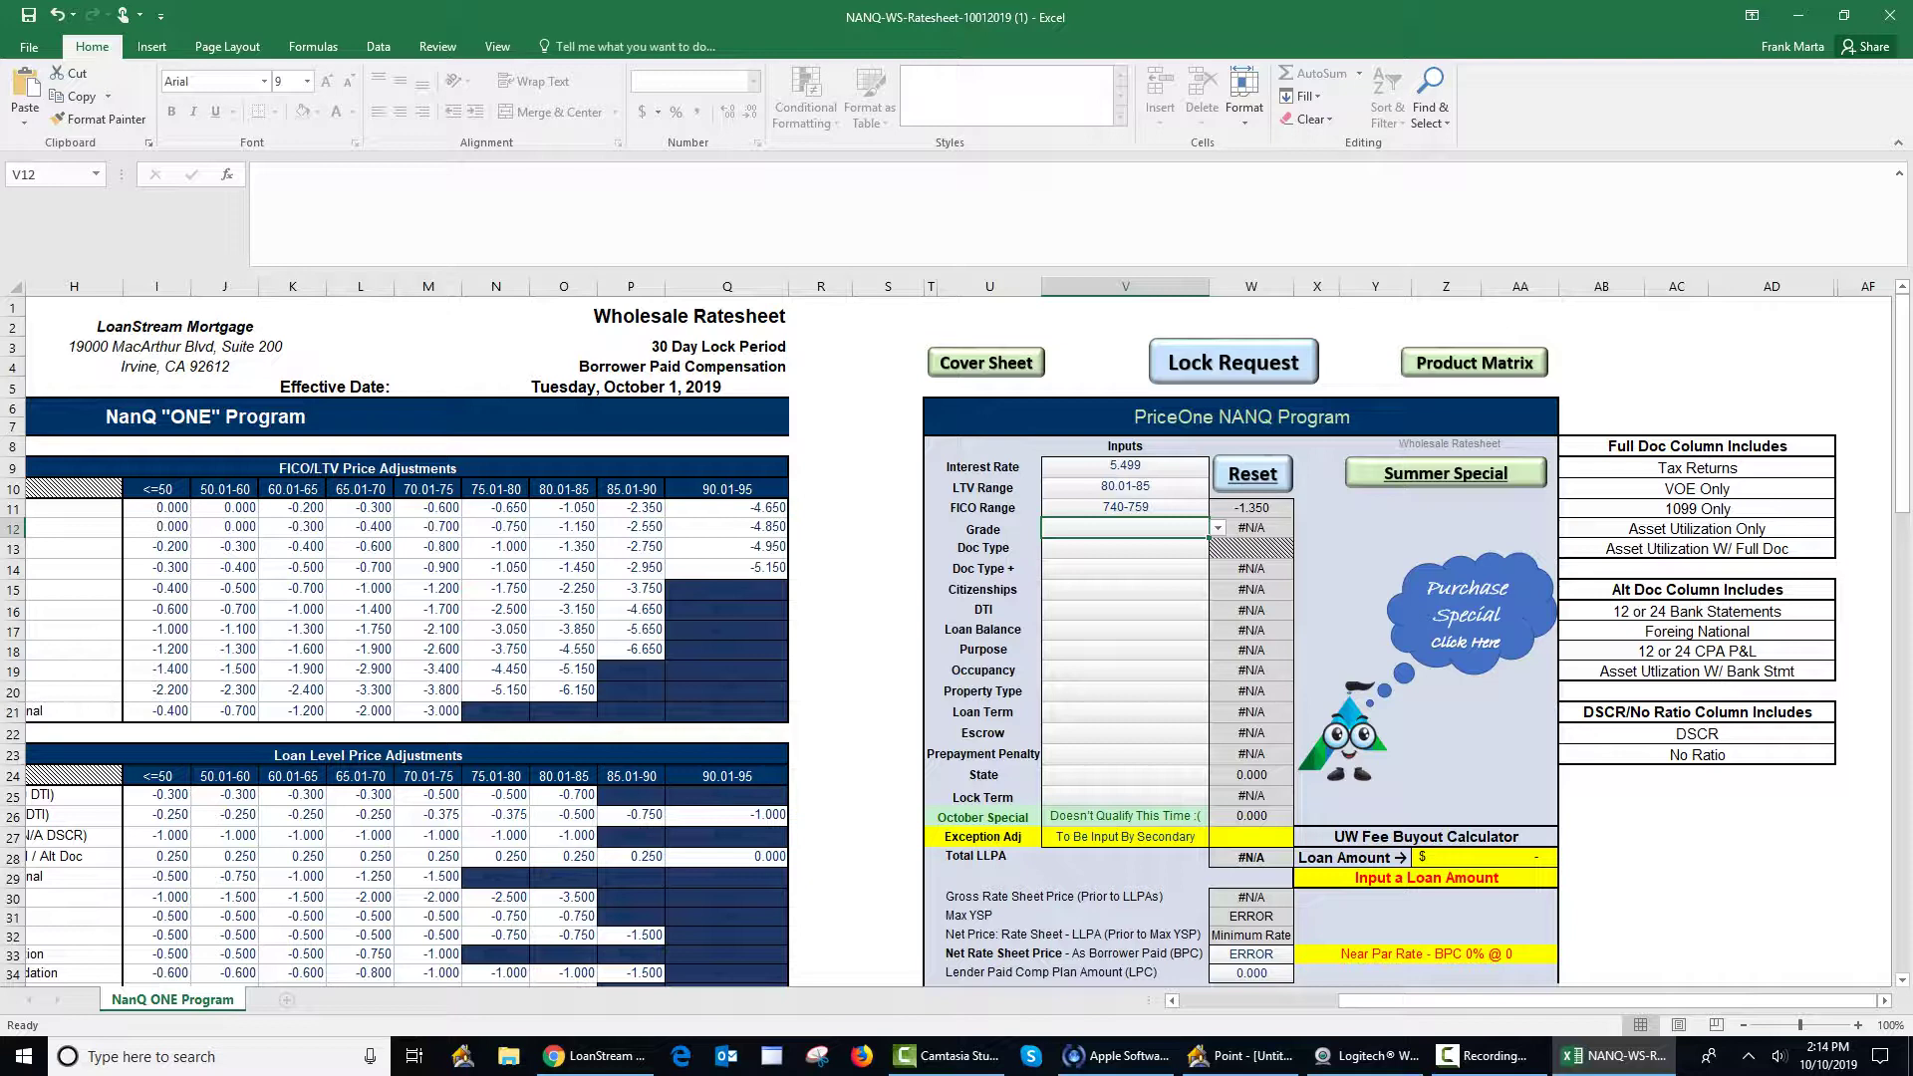
key(alt+Down)
key(Down)
key(Return)
key(alt+Down)
key(Down)
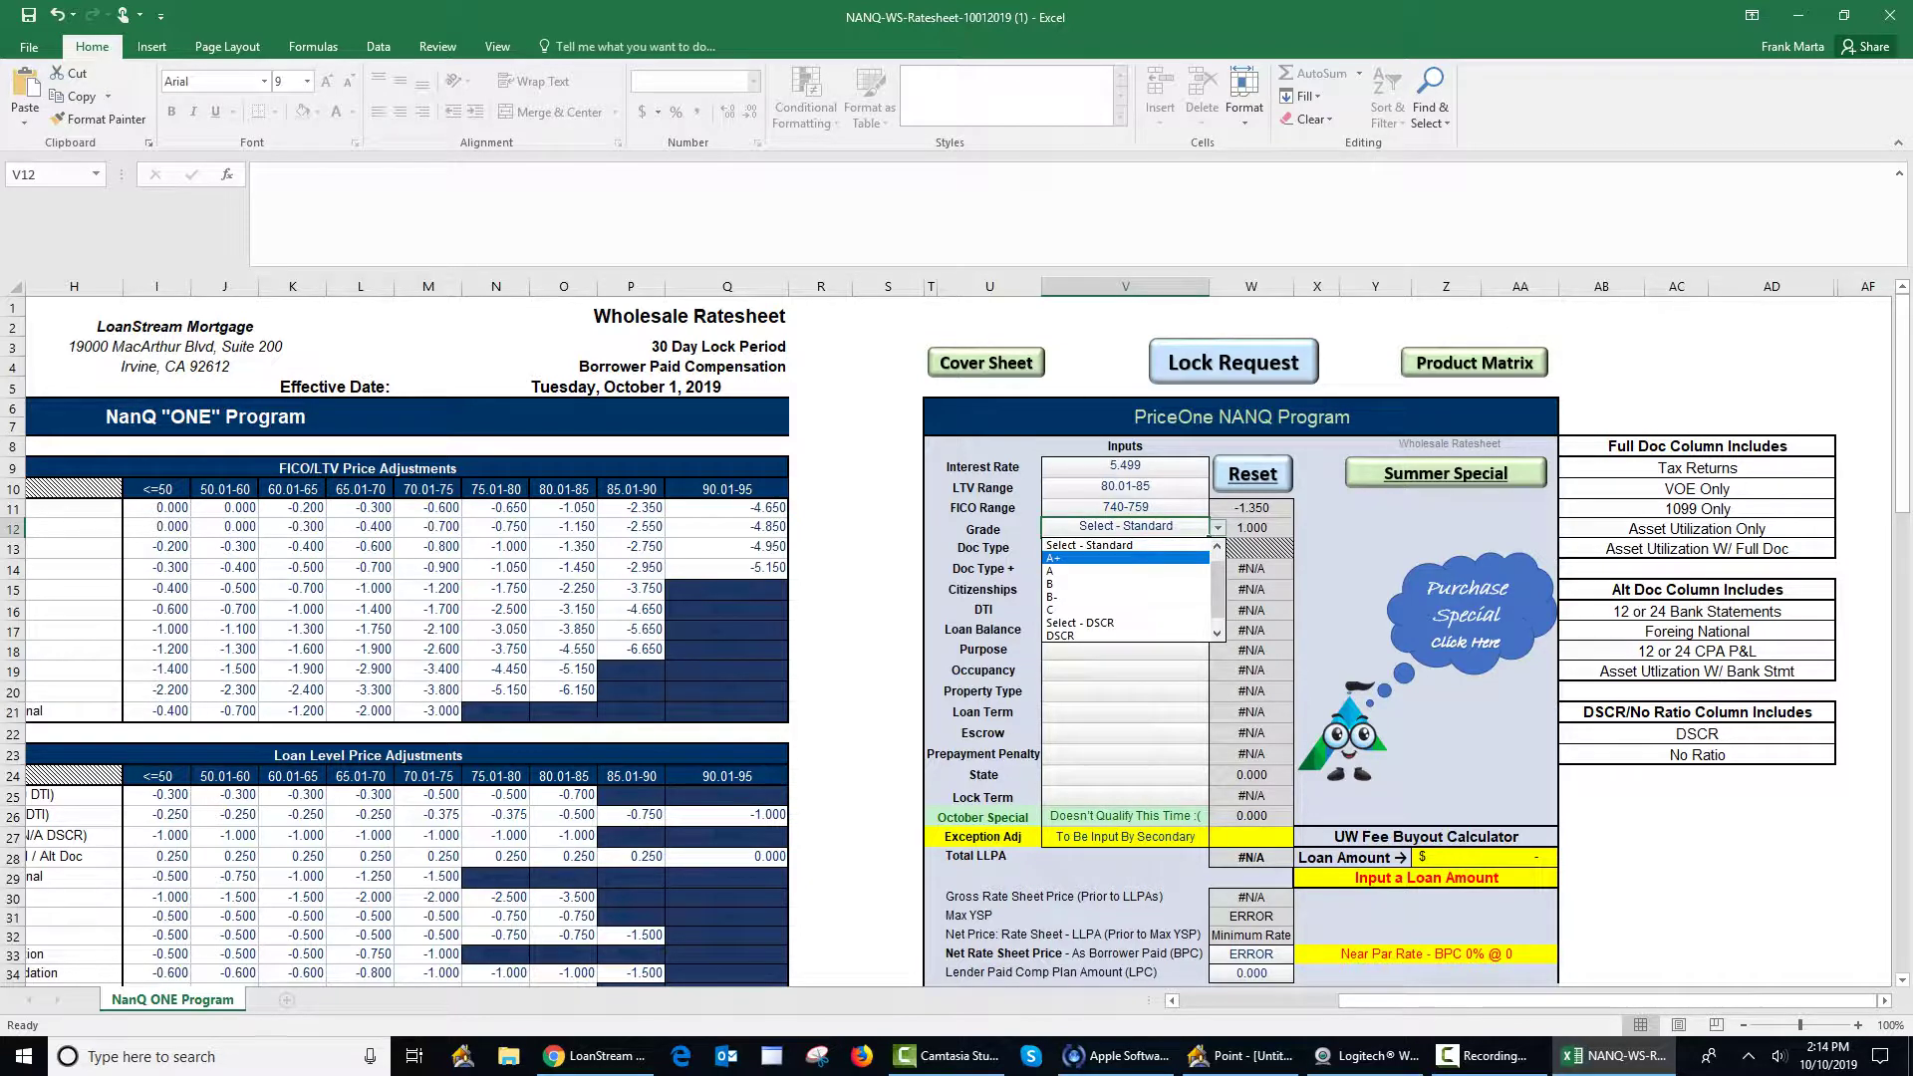
key(Down)
key(Down)
key(Down)
key(Down)
key(Down)
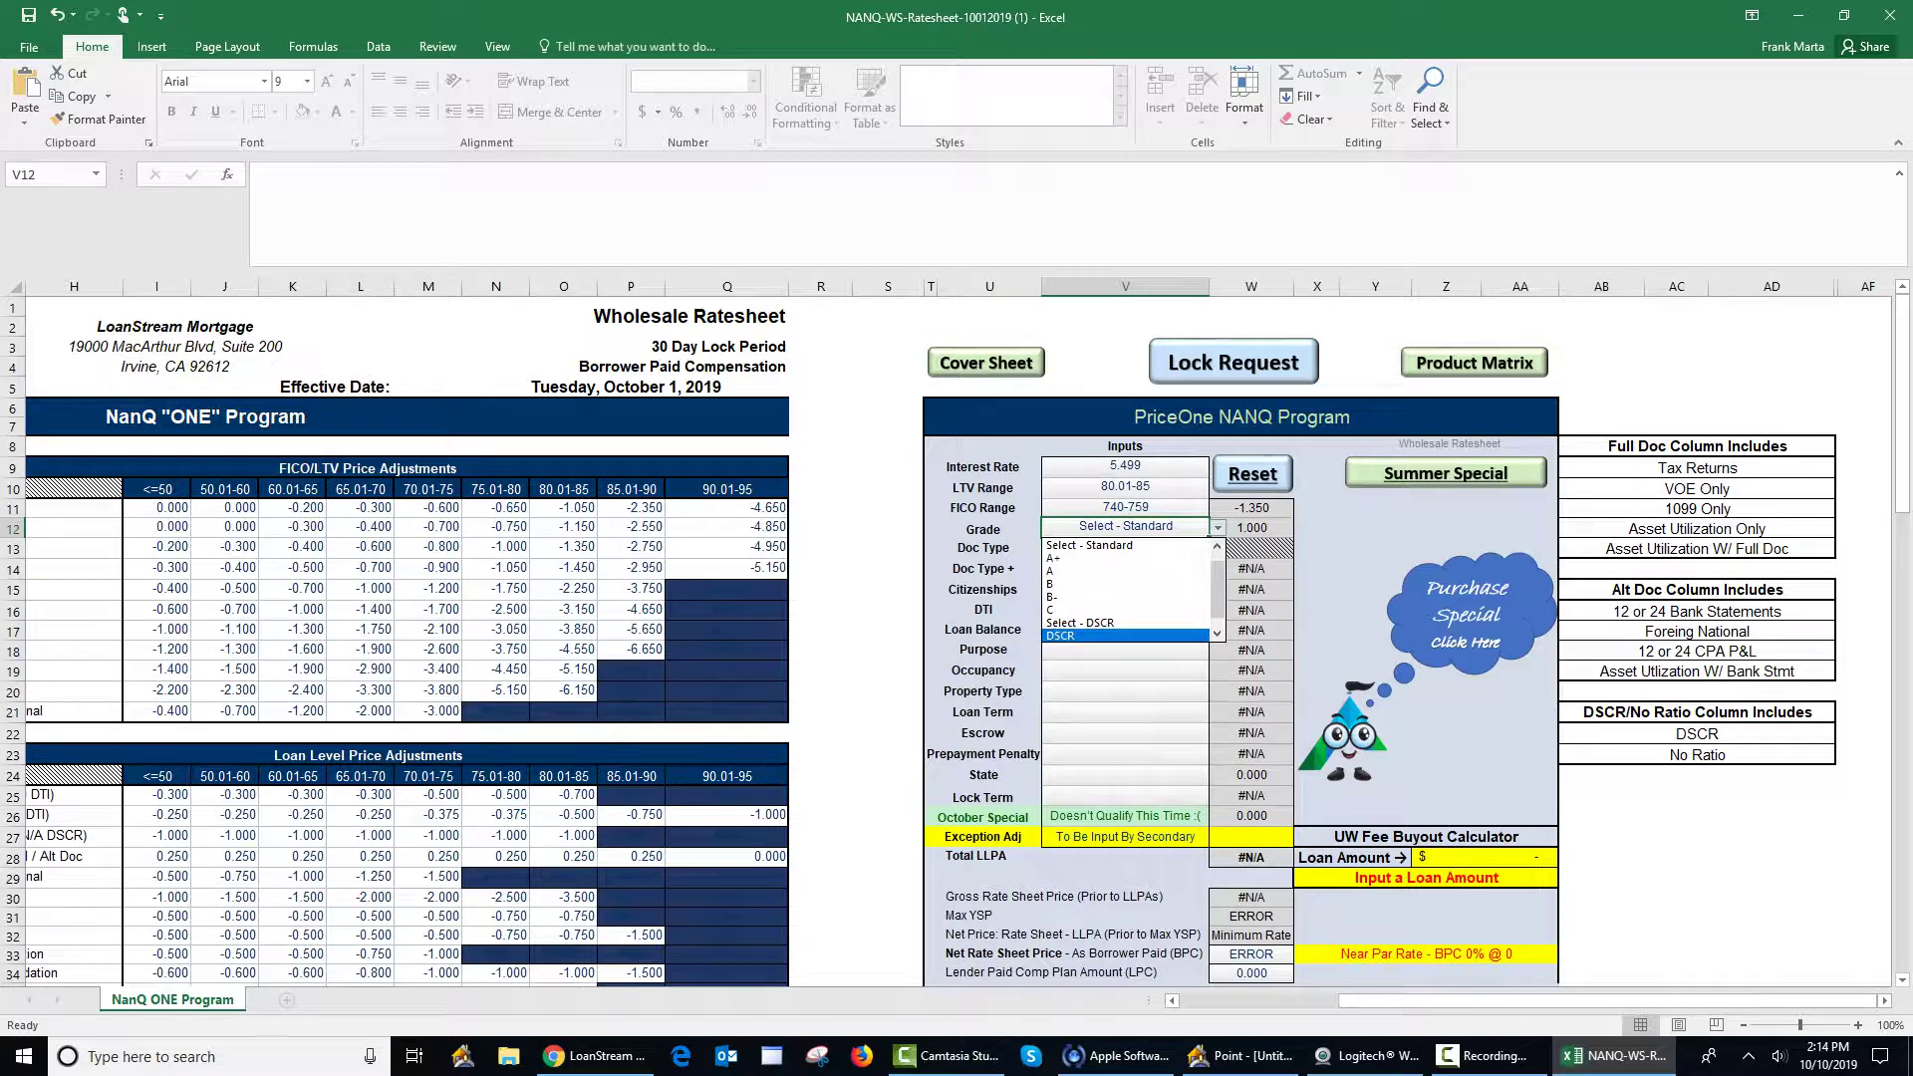
key(Escape)
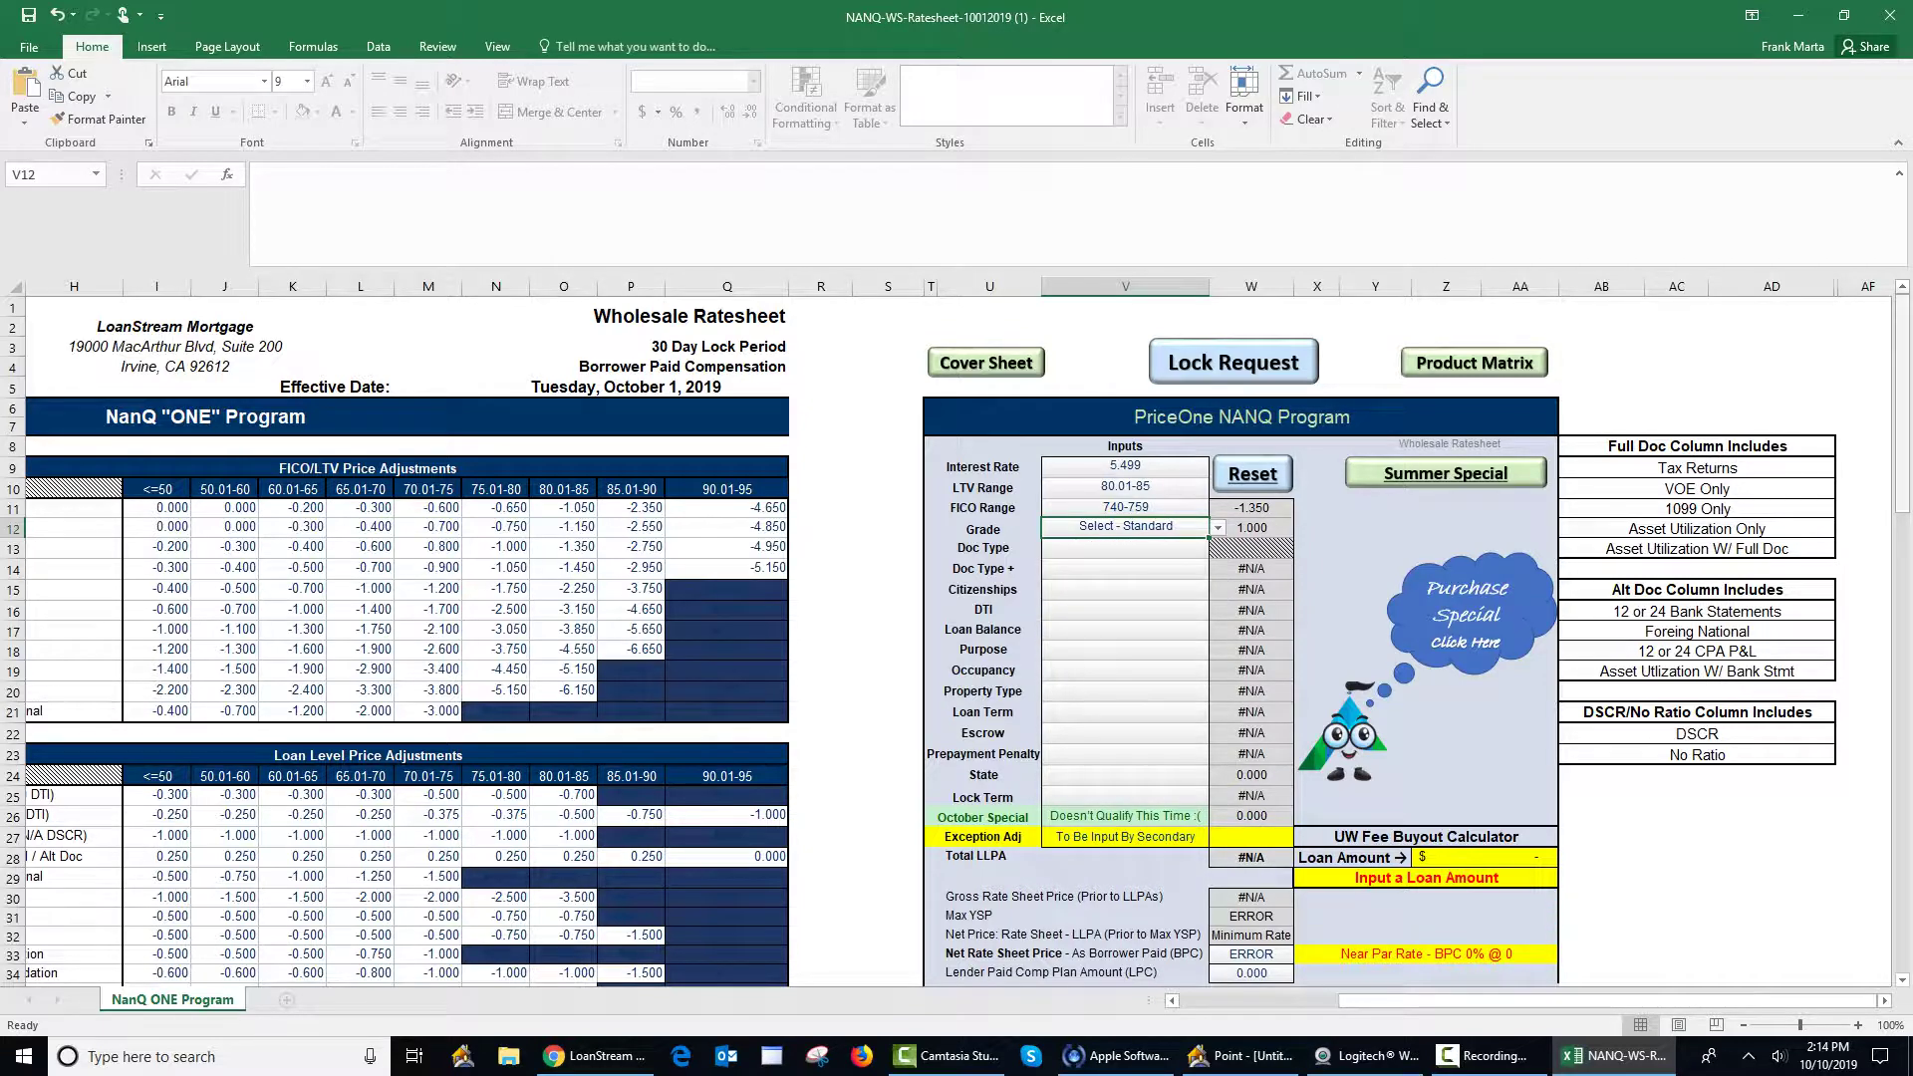
mouse_move(1902, 449)
mouse_down()
mouse_move(1901, 777)
mouse_move(1903, 359)
mouse_up()
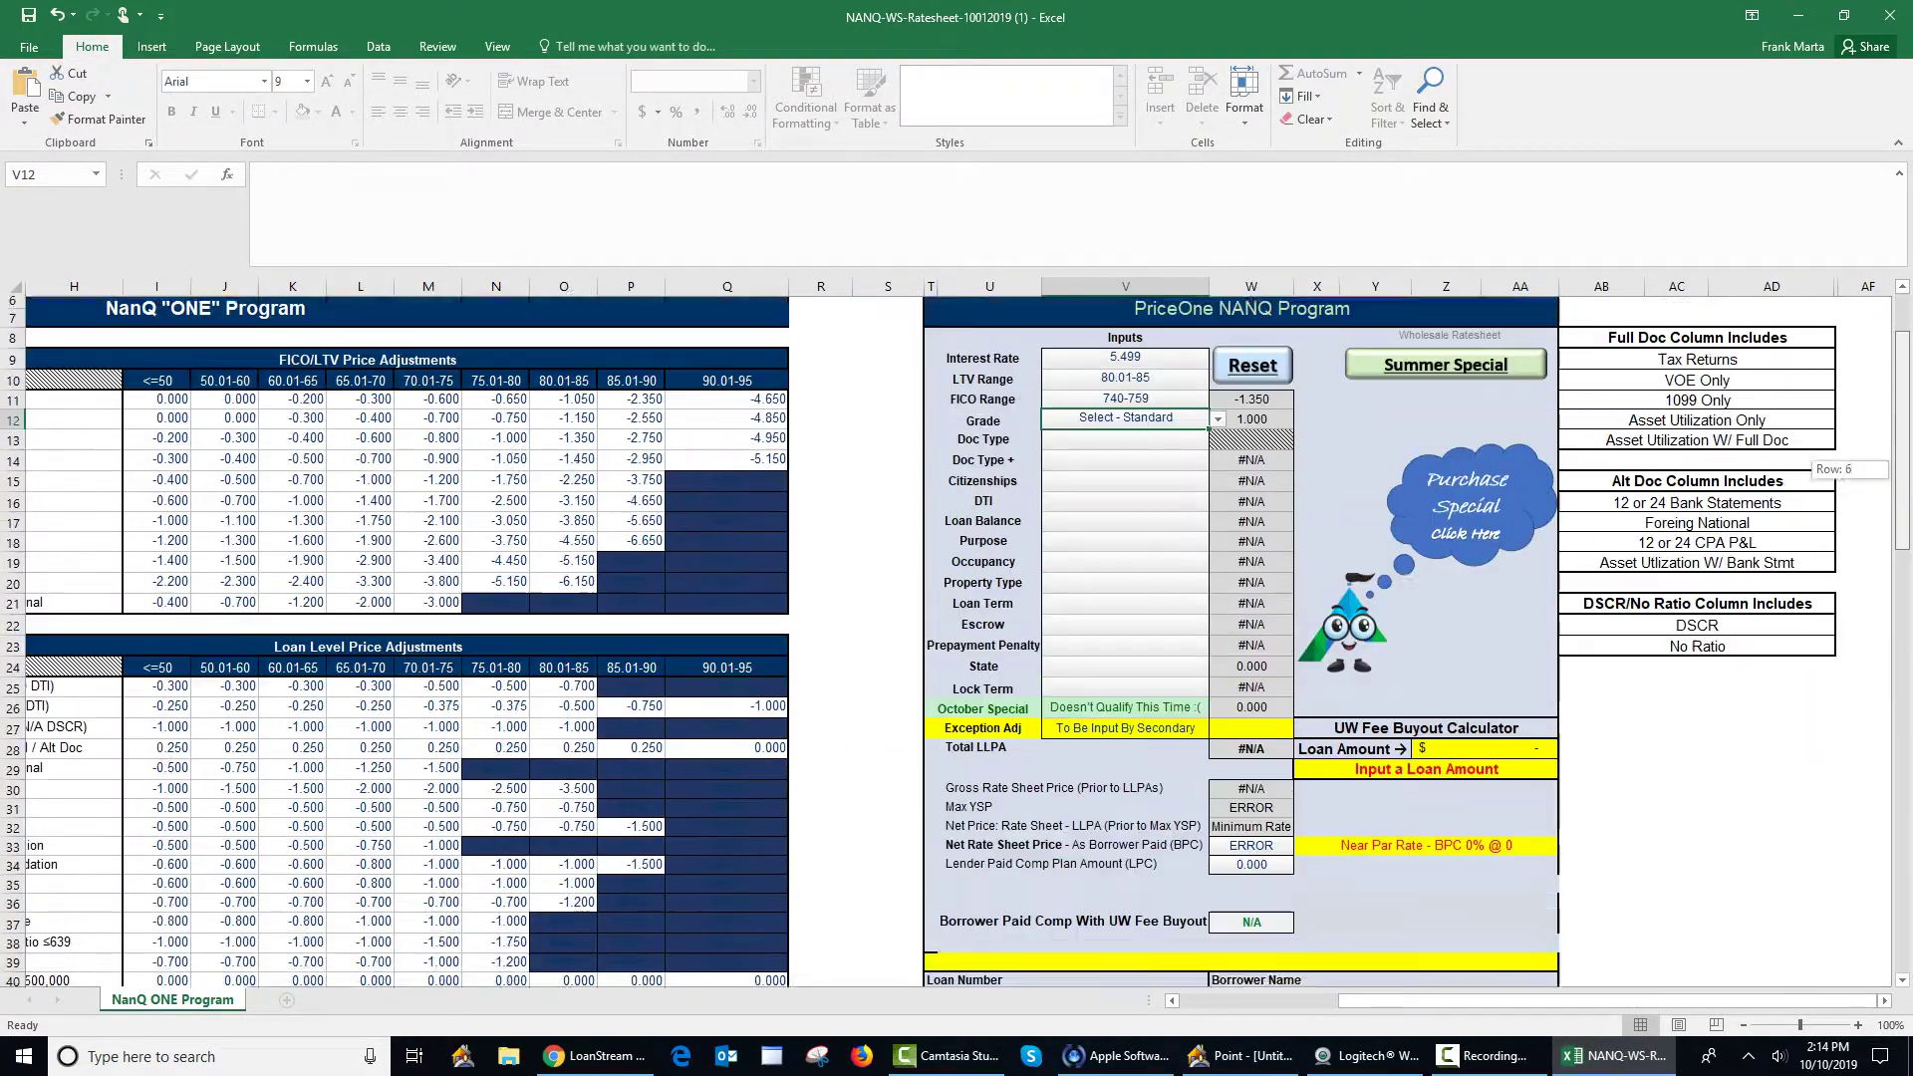
drag(1903, 449, 1902, 702)
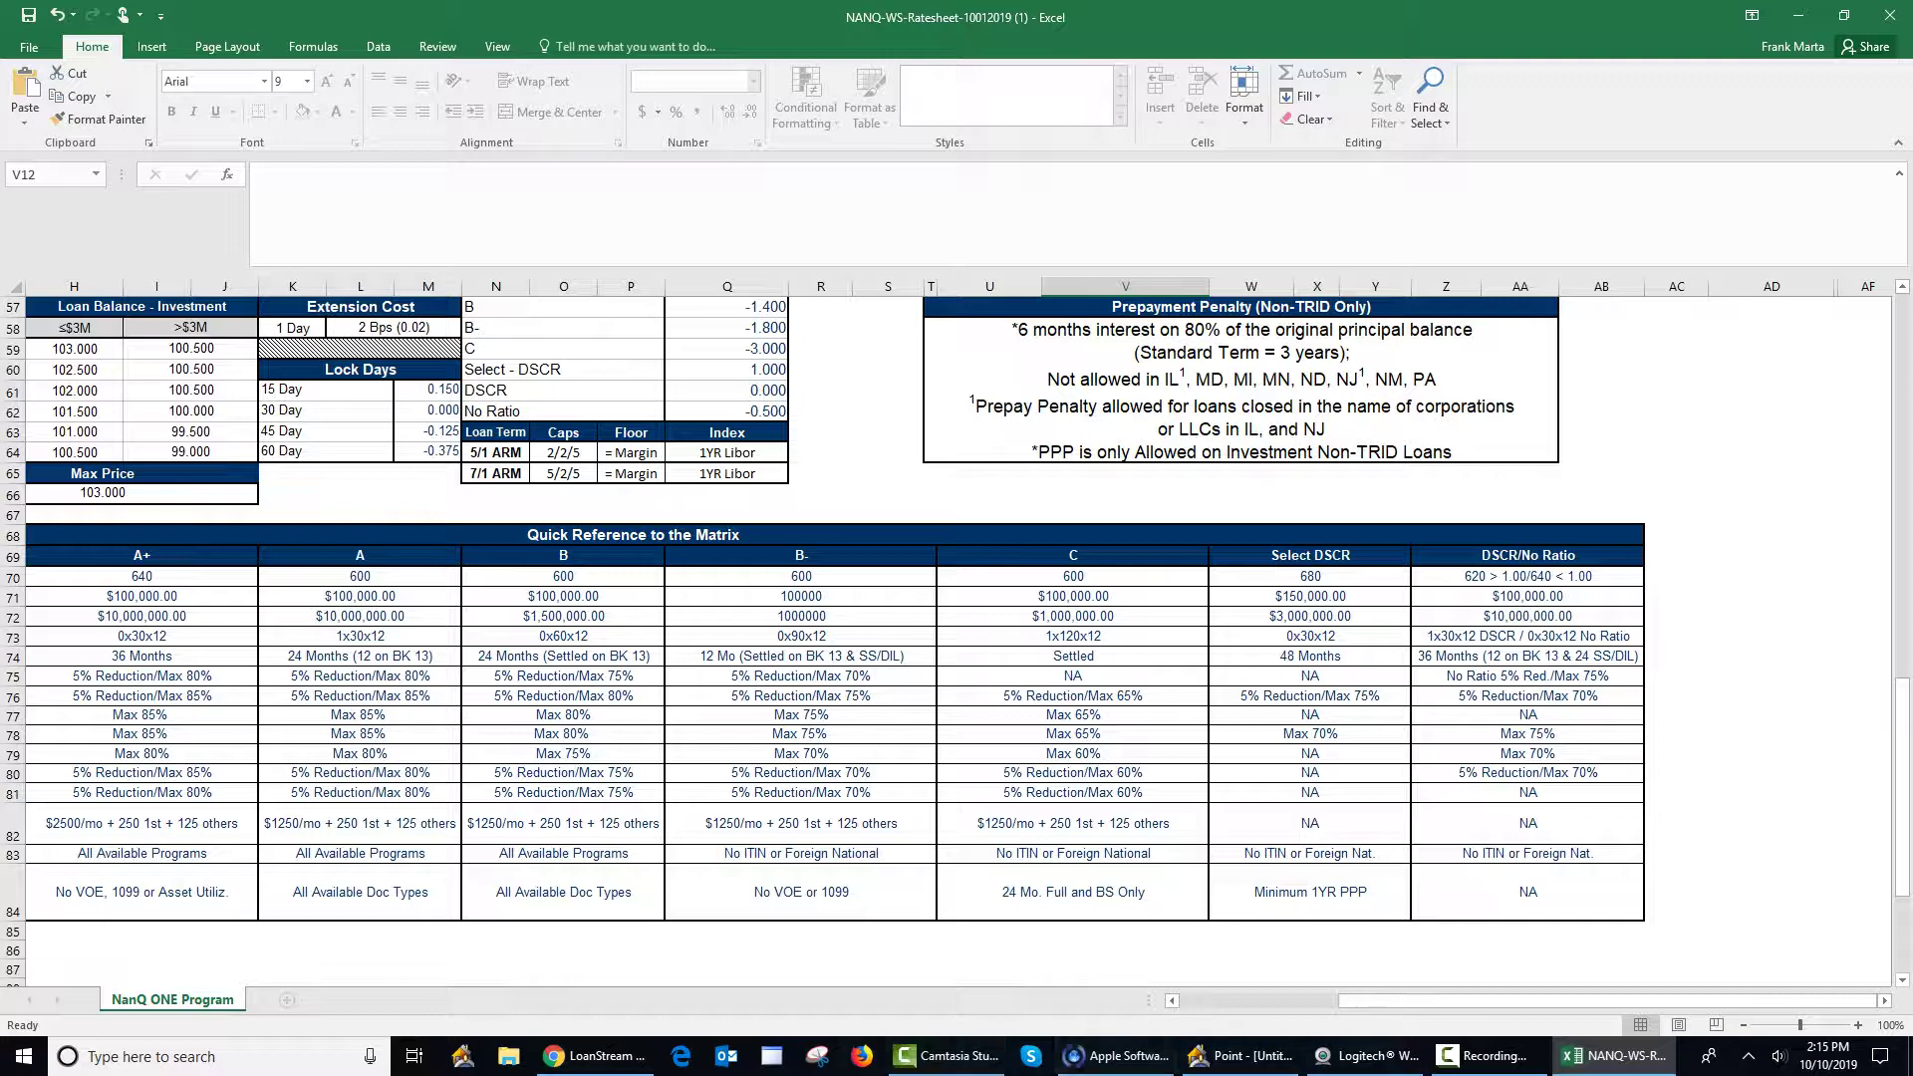
drag(1263, 999, 1197, 1000)
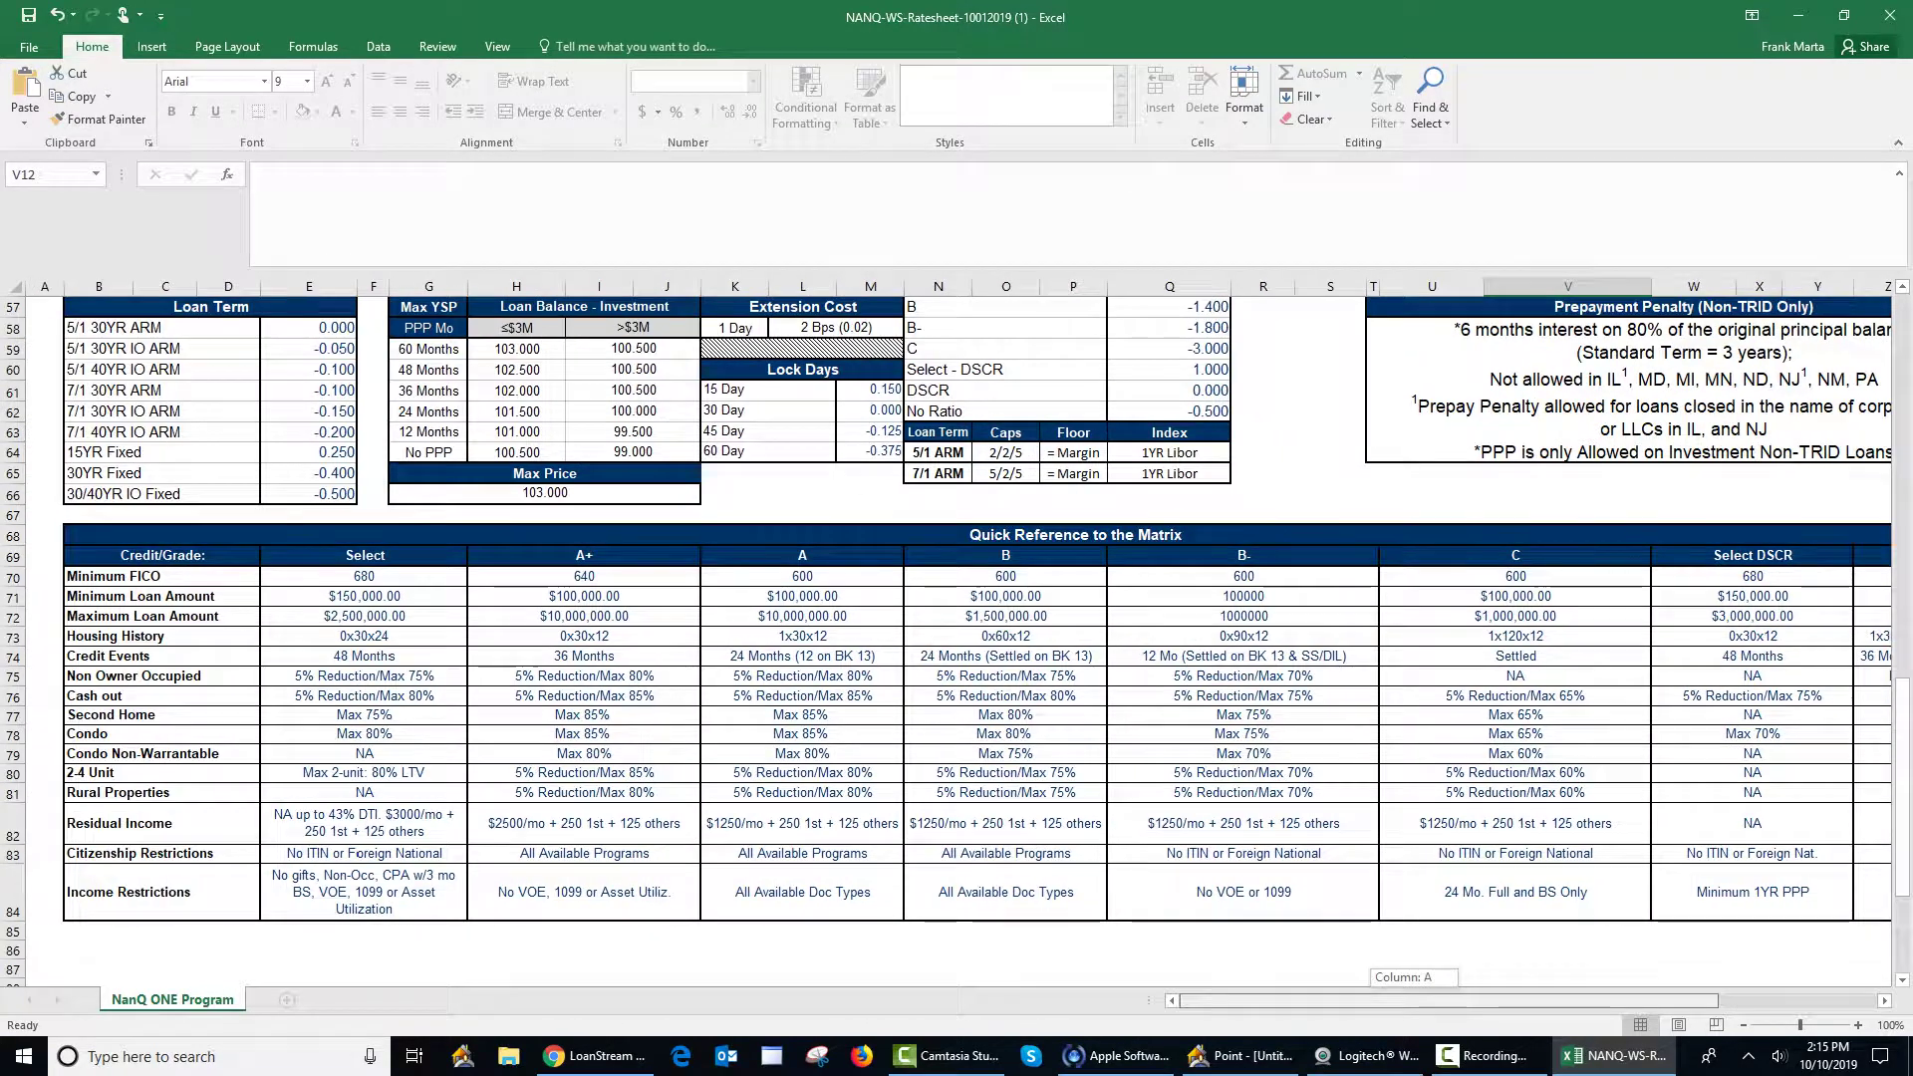
click(366, 575)
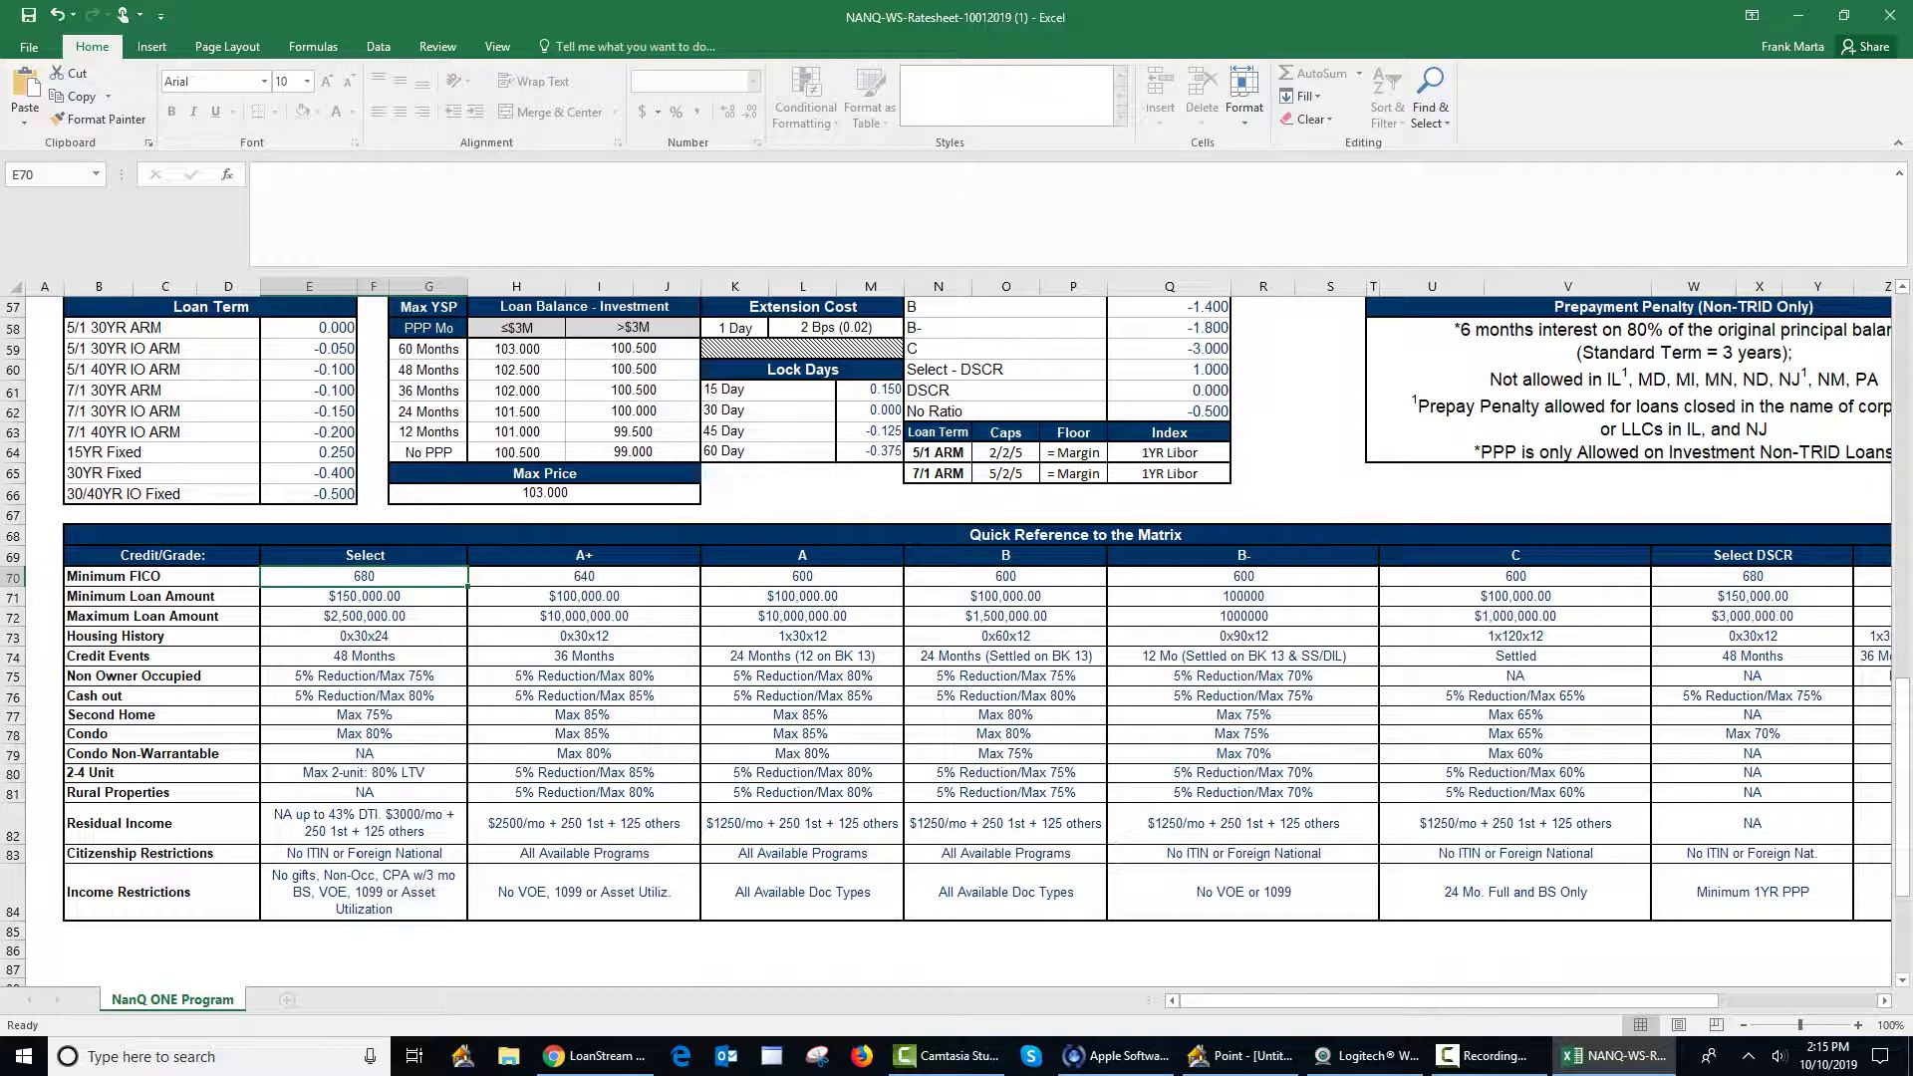
scroll(956, 639, up, 2)
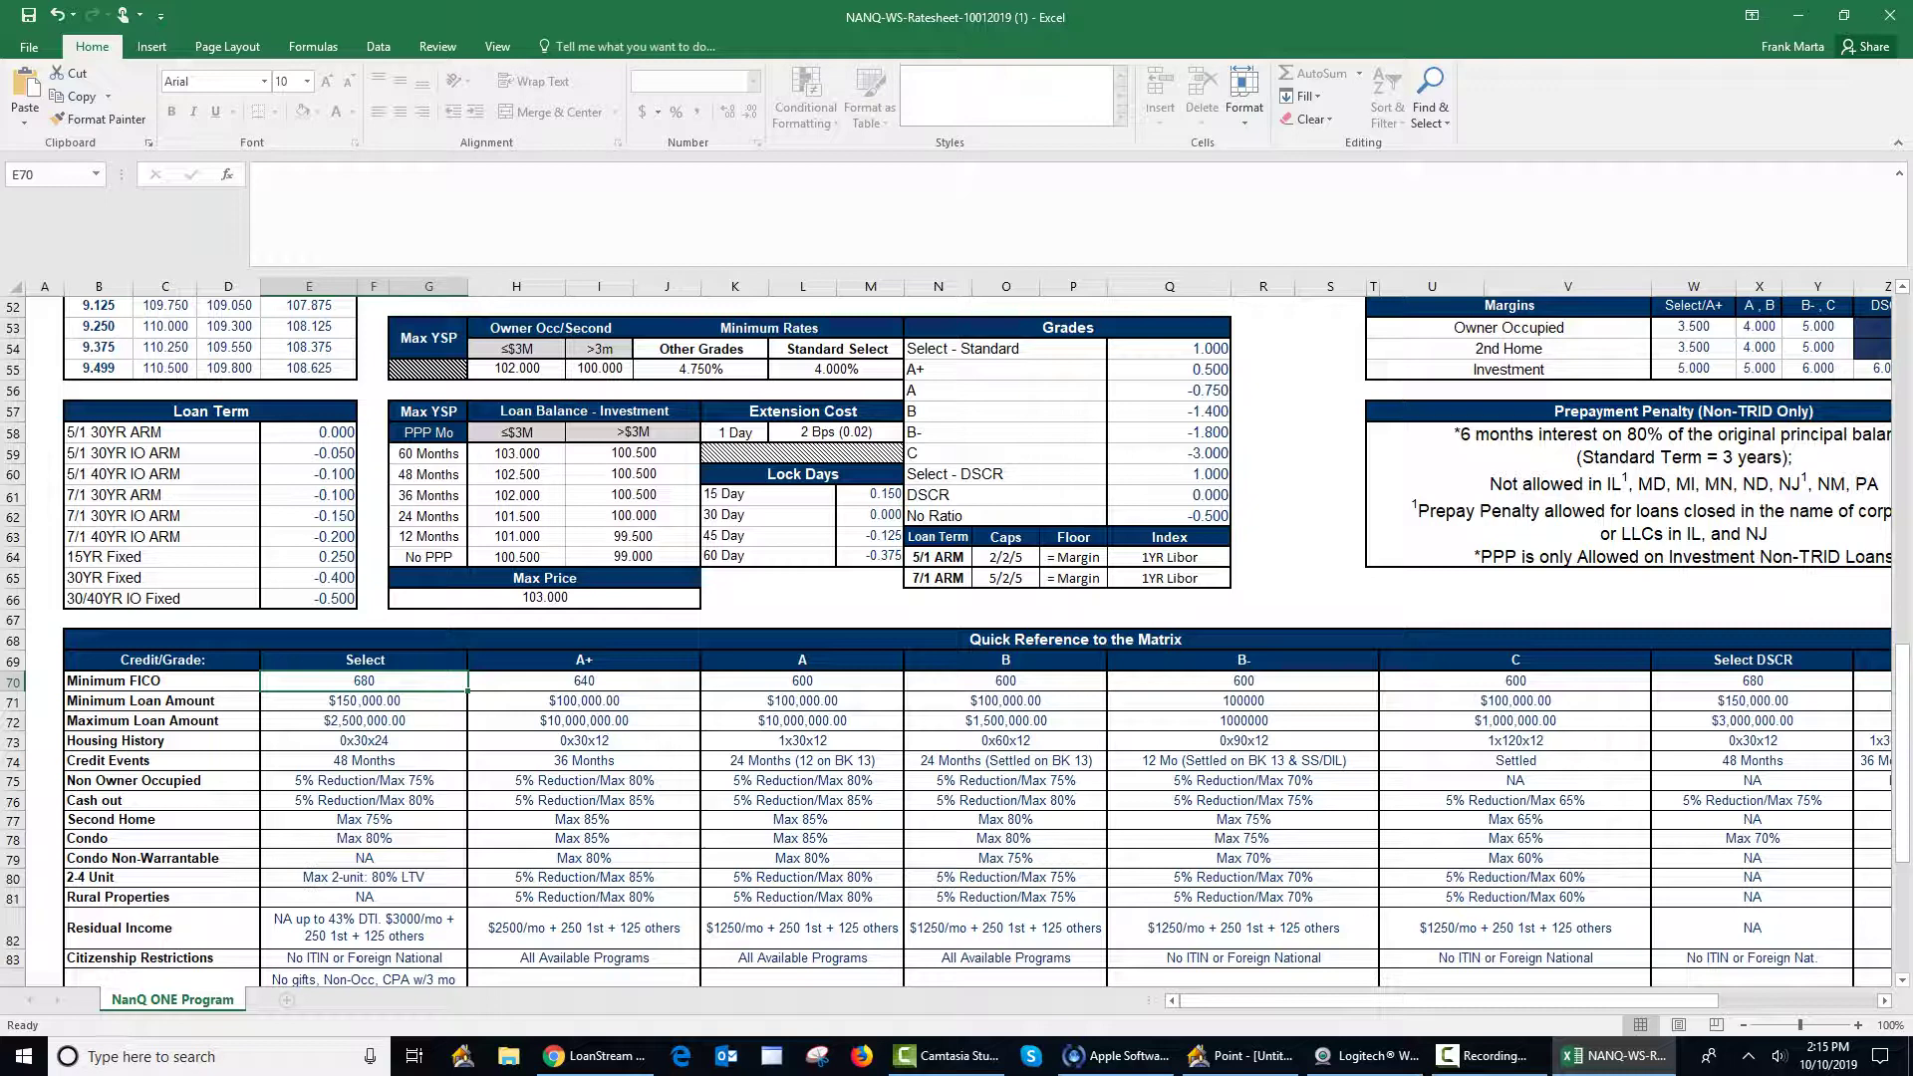
drag(1270, 1000, 1300, 1000)
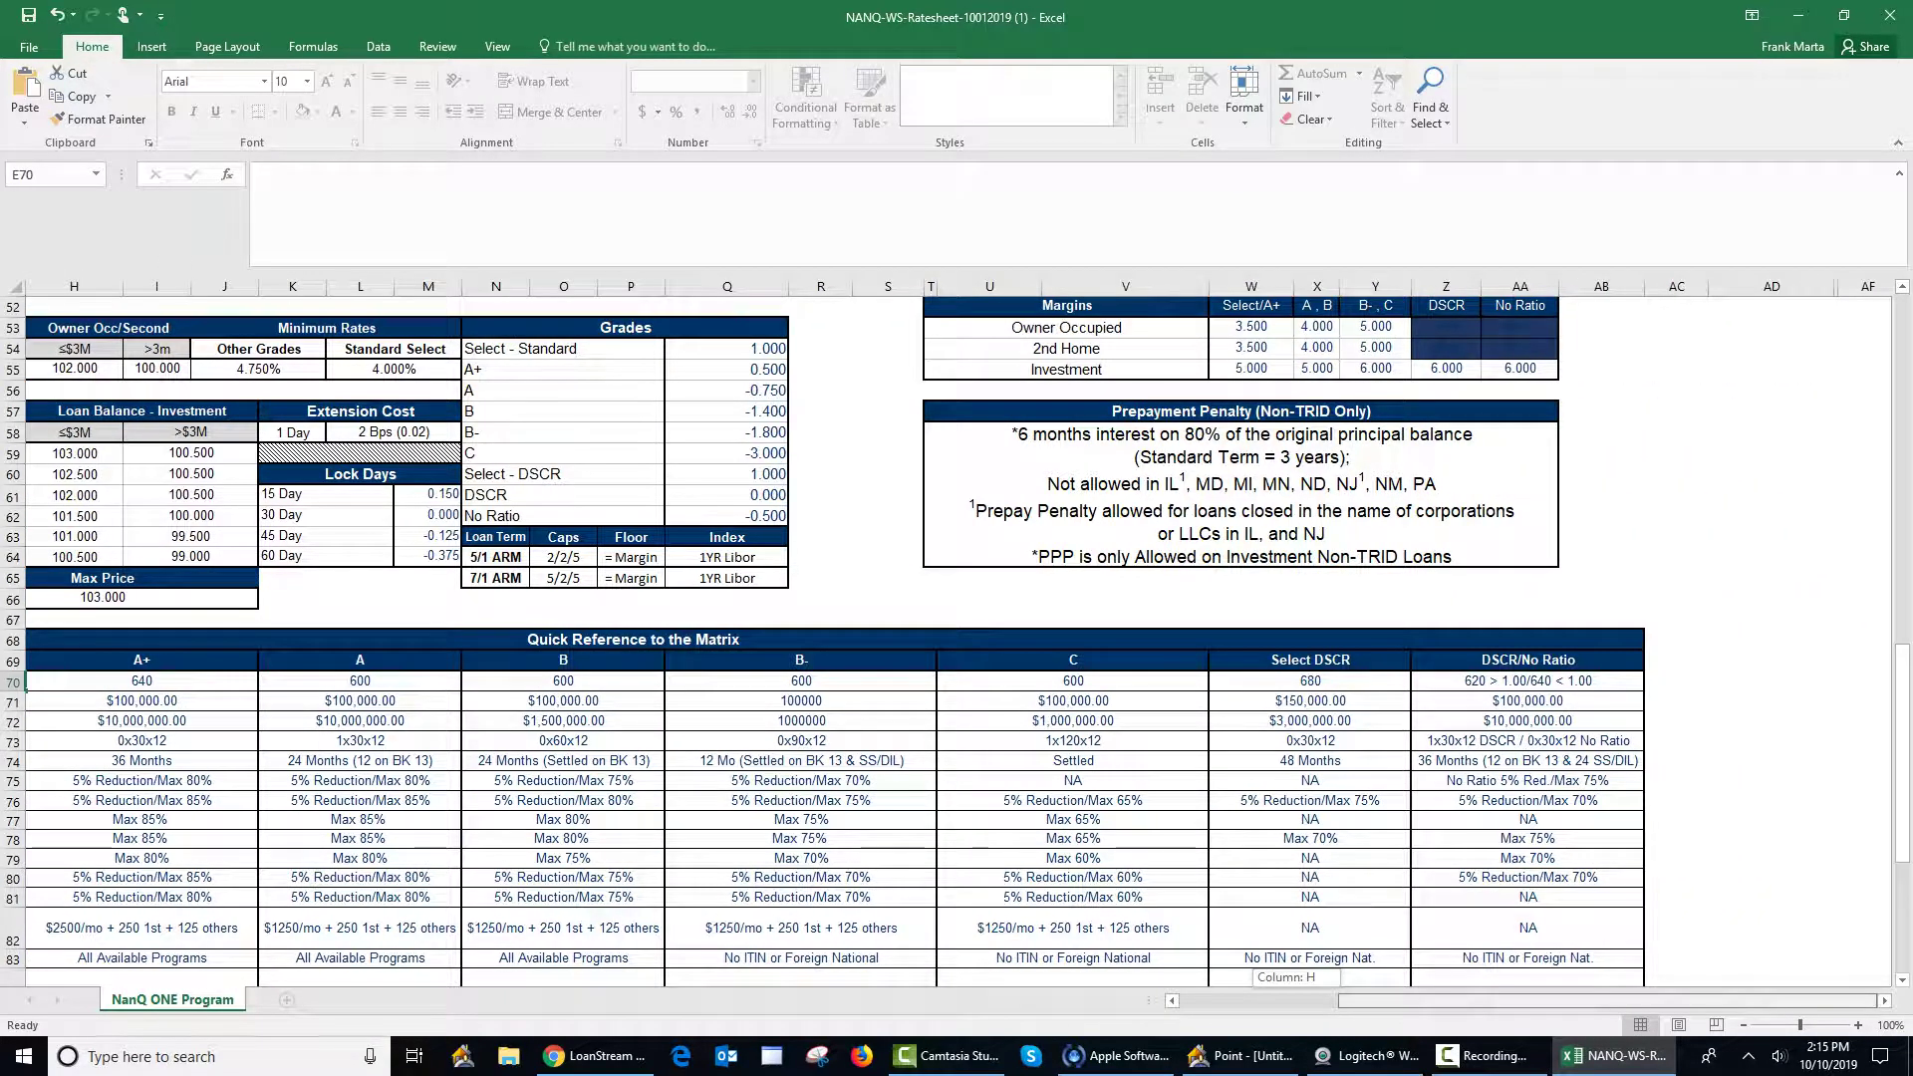
scroll(957, 643, up, 1)
scroll(957, 642, up, 2)
scroll(956, 642, up, 4)
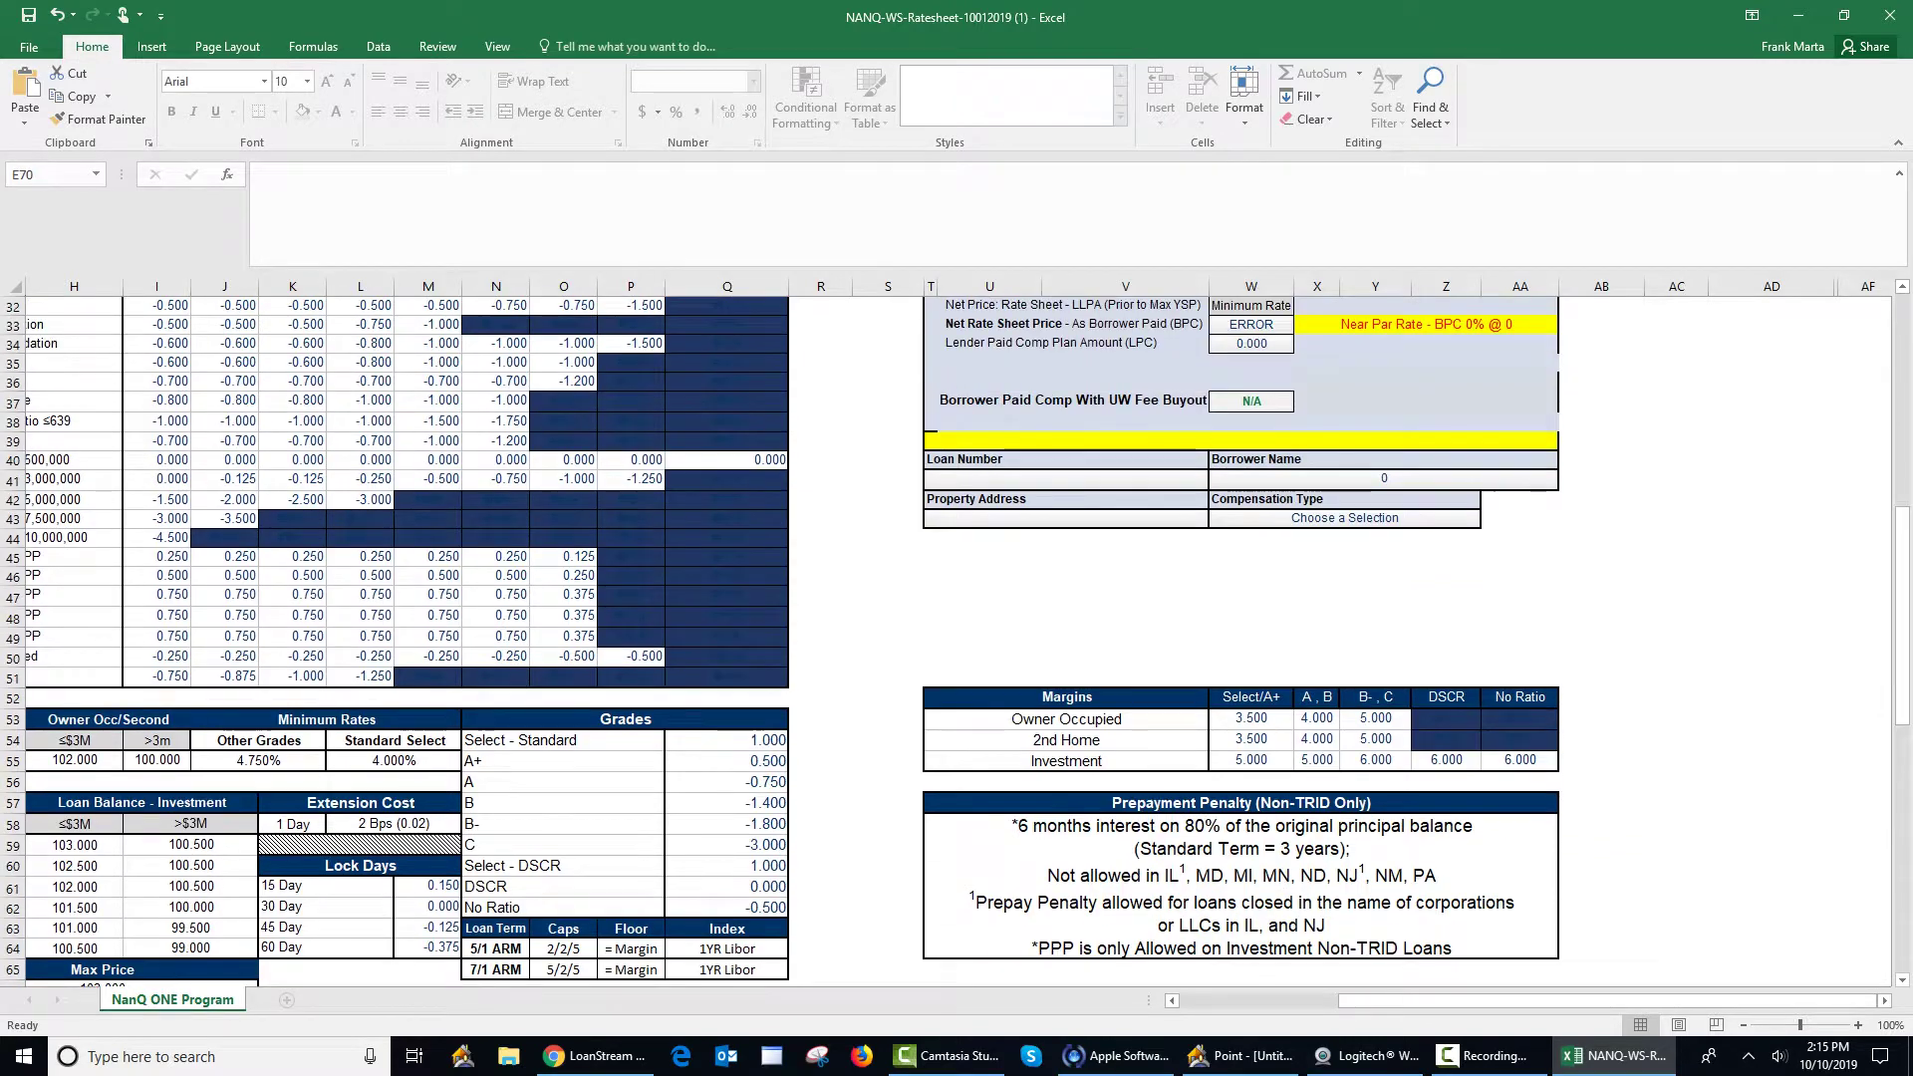
scroll(956, 642, up, 5)
scroll(956, 643, up, 3)
scroll(956, 642, up, 2)
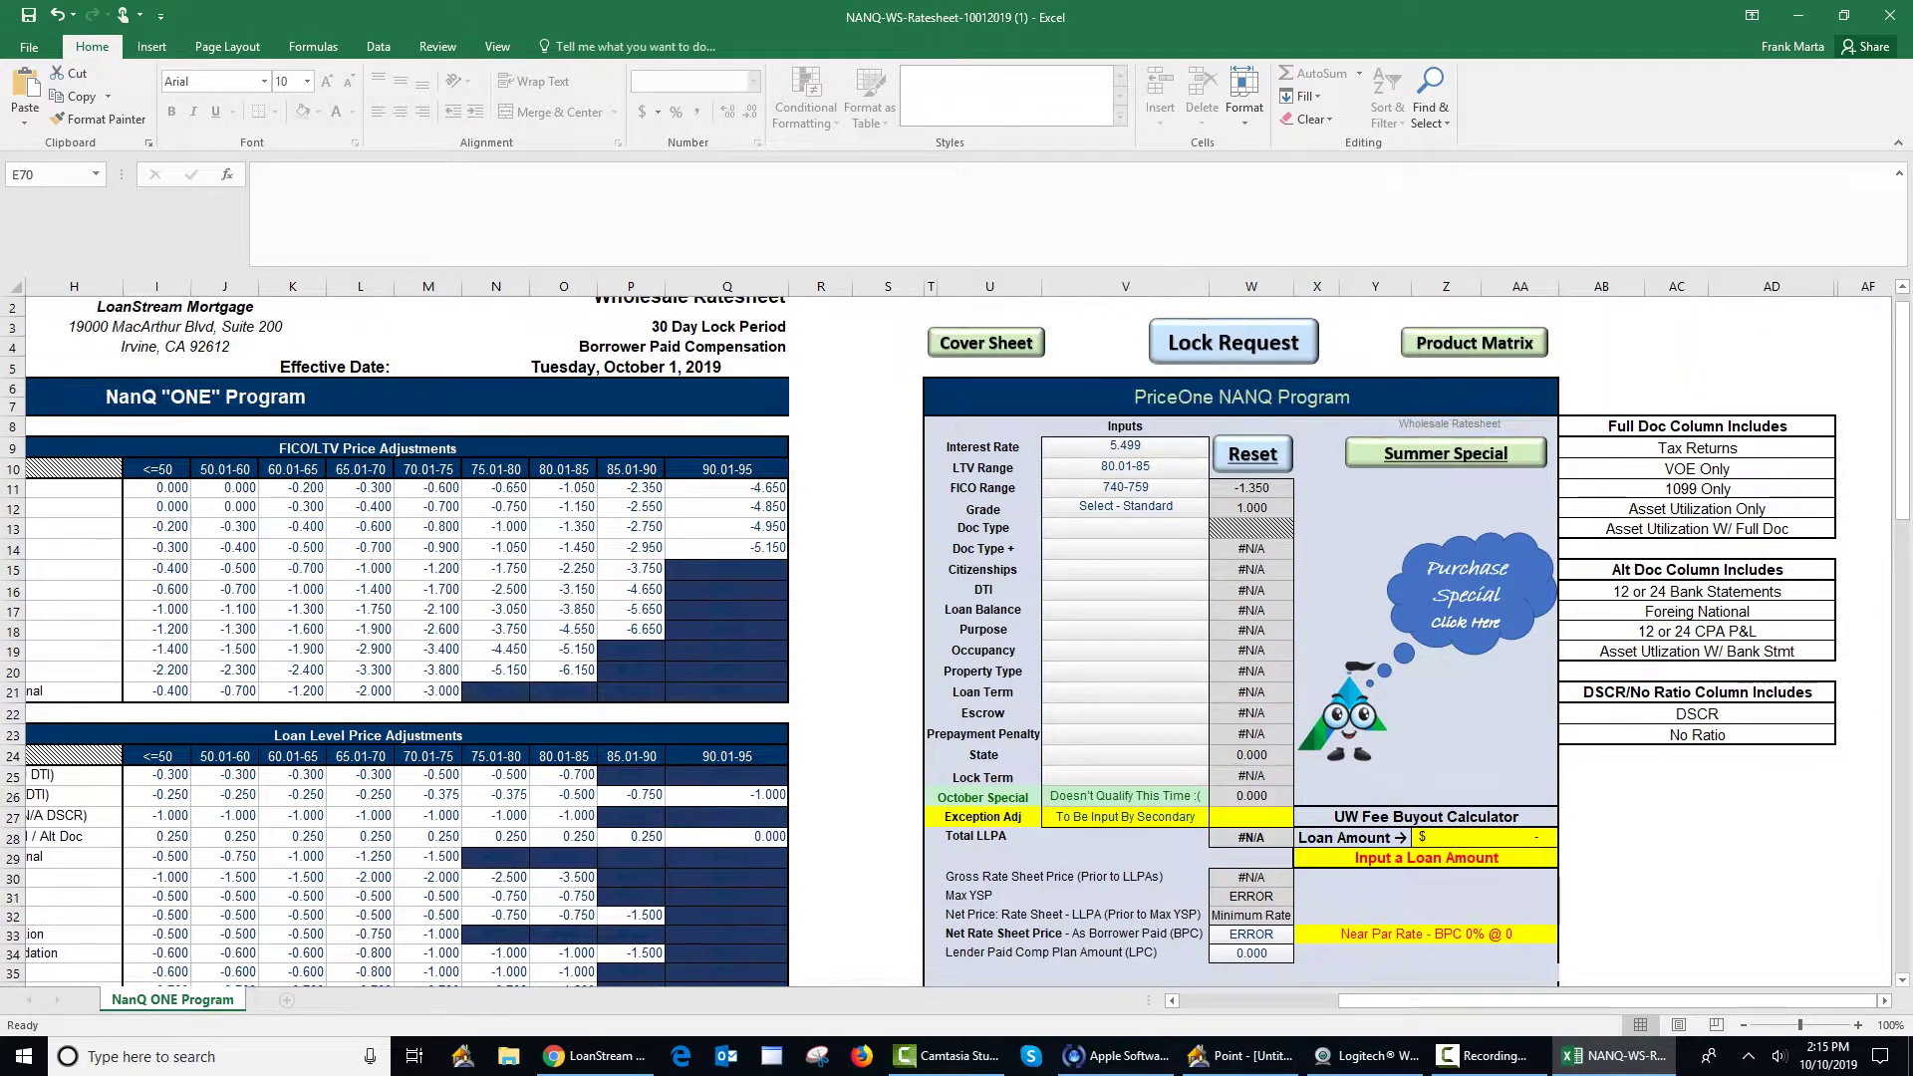
click(1427, 755)
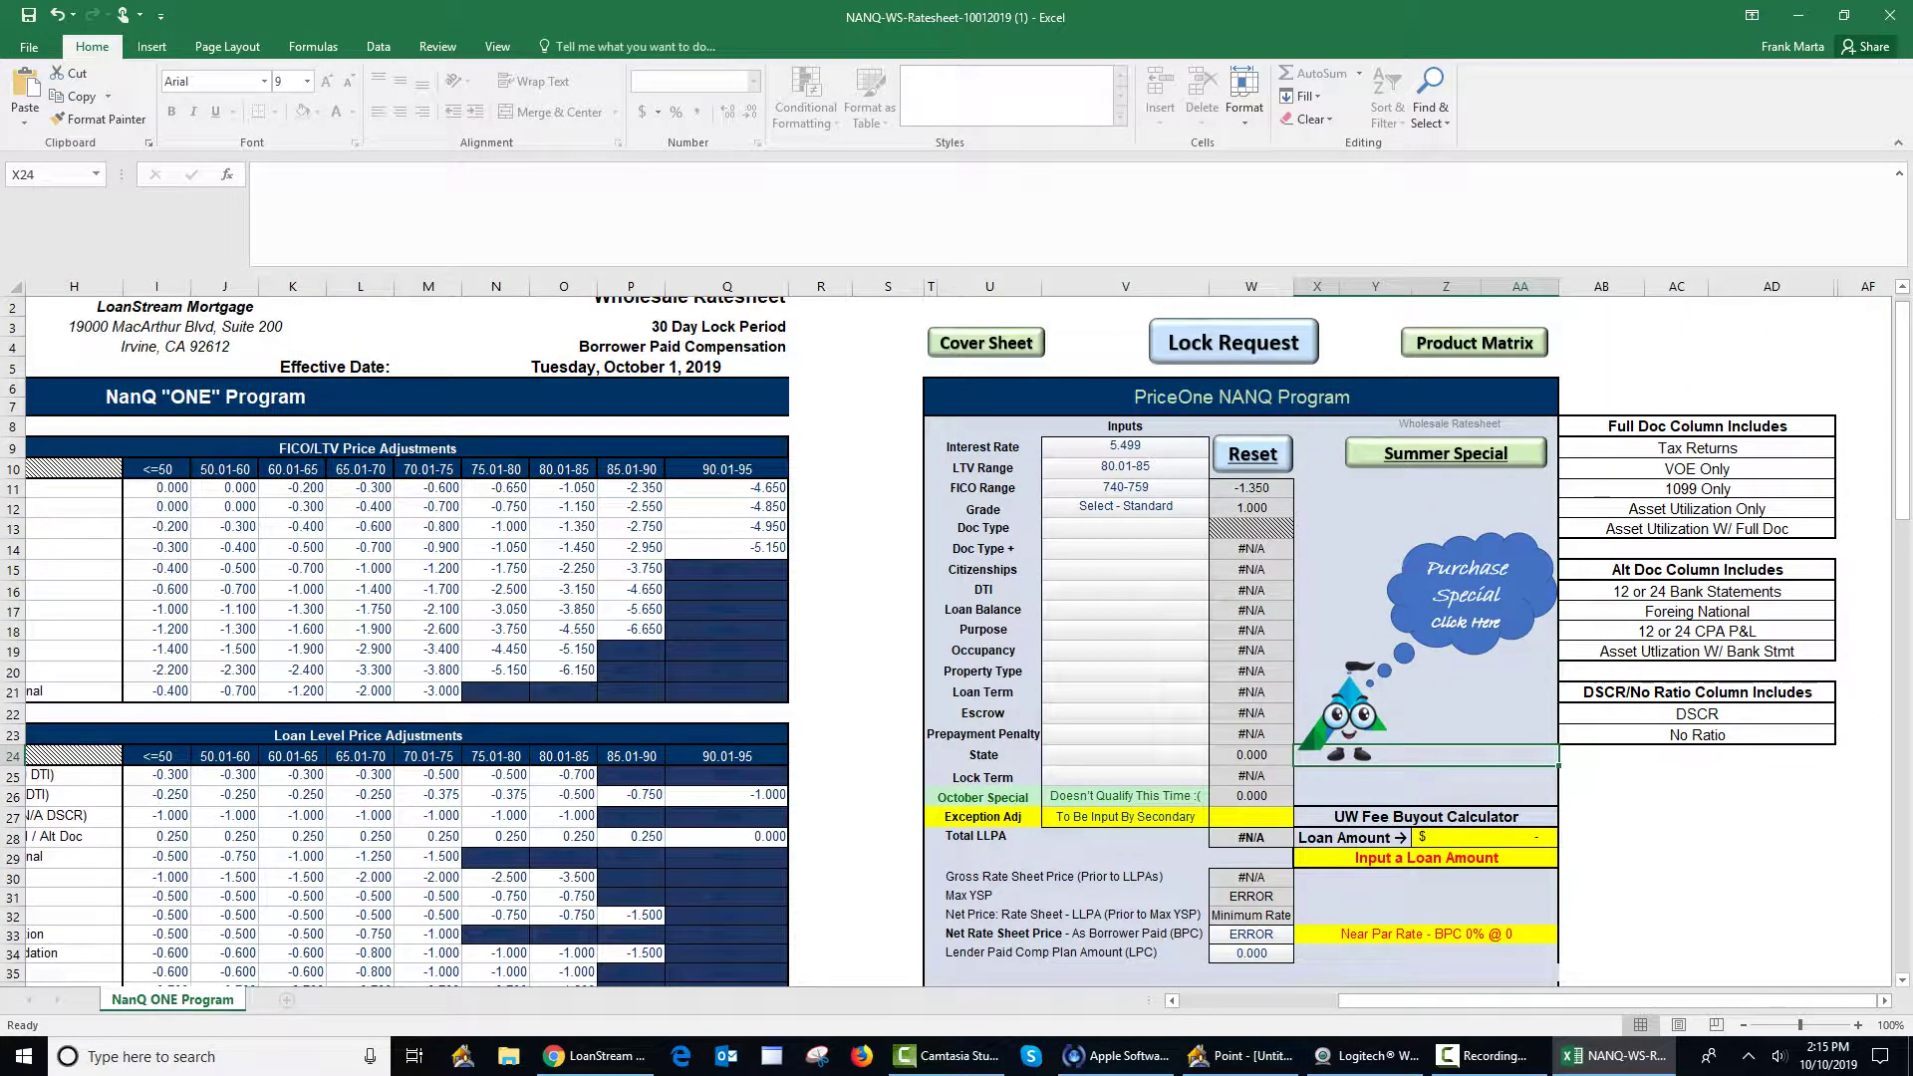
Step: Set the Doc Type to DSCR/No Ratio
click(1126, 528)
click(1218, 528)
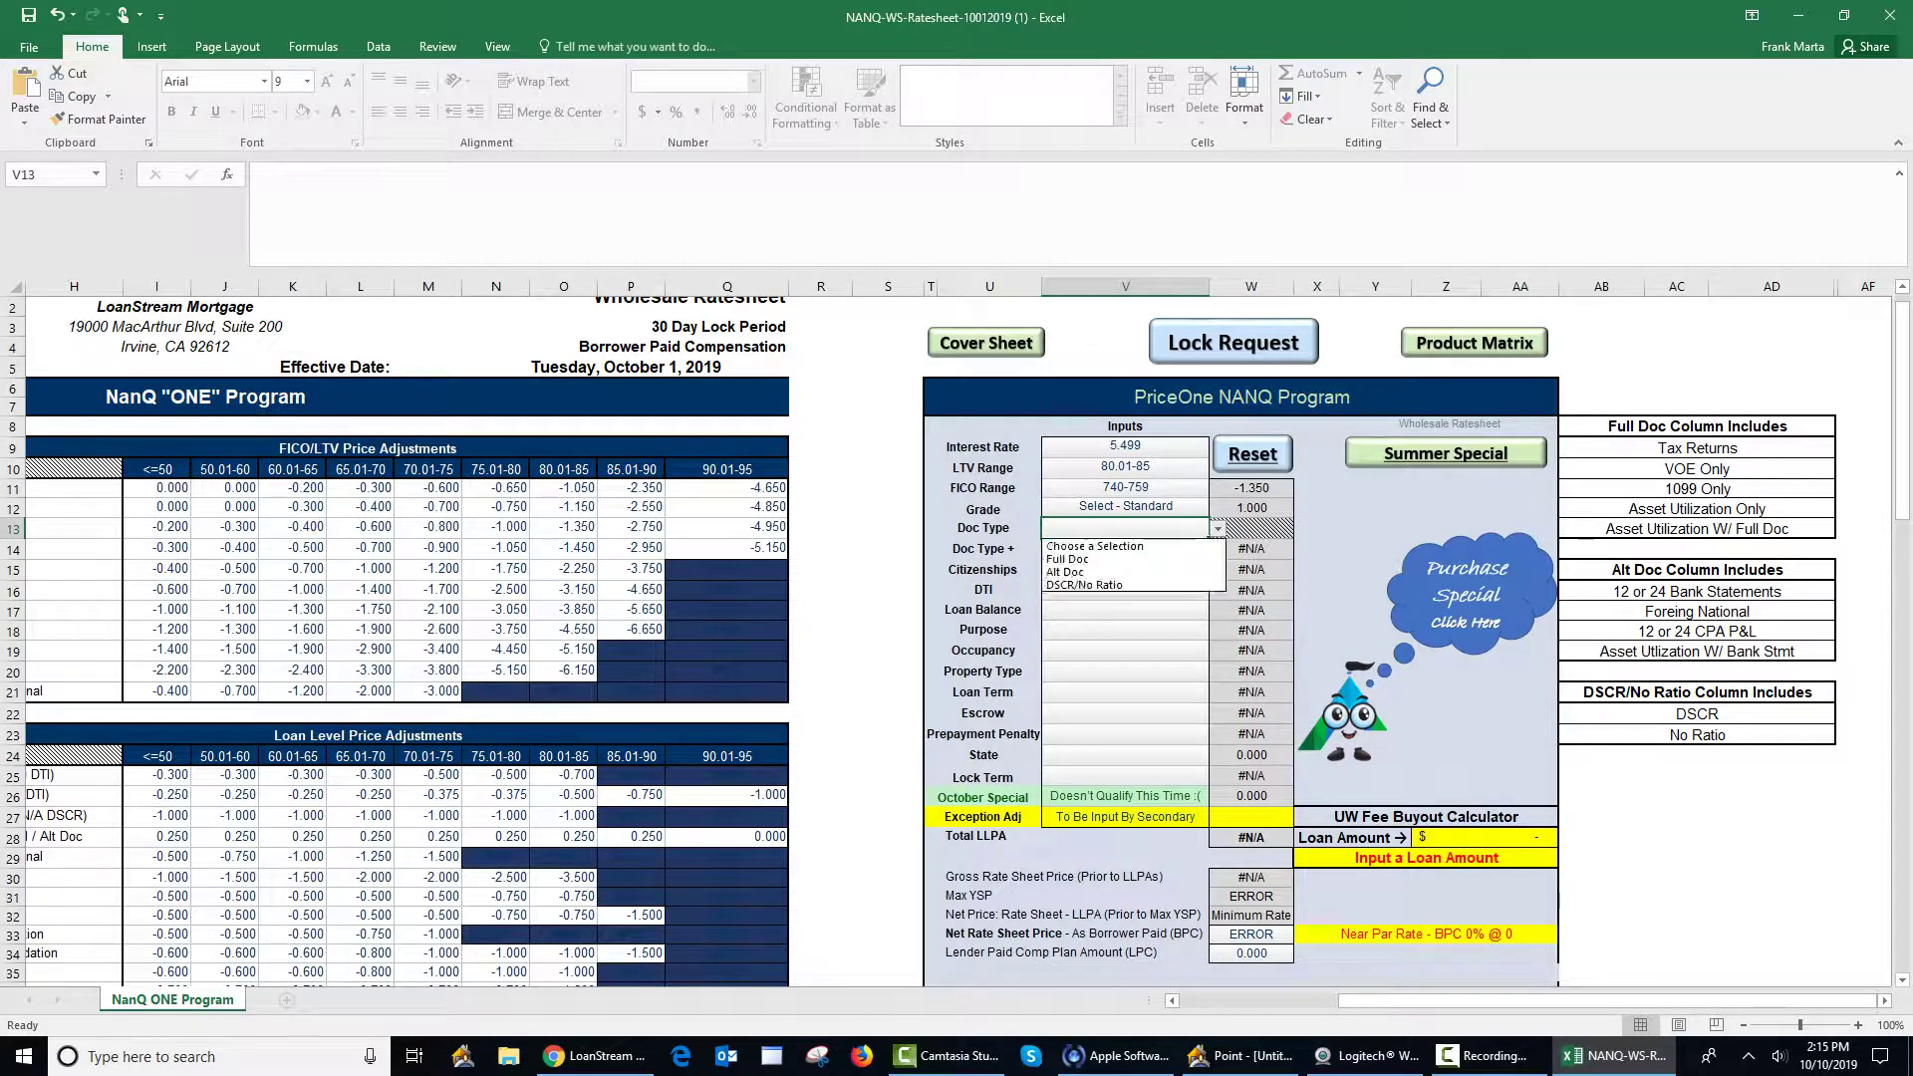
key(Down)
key(Down)
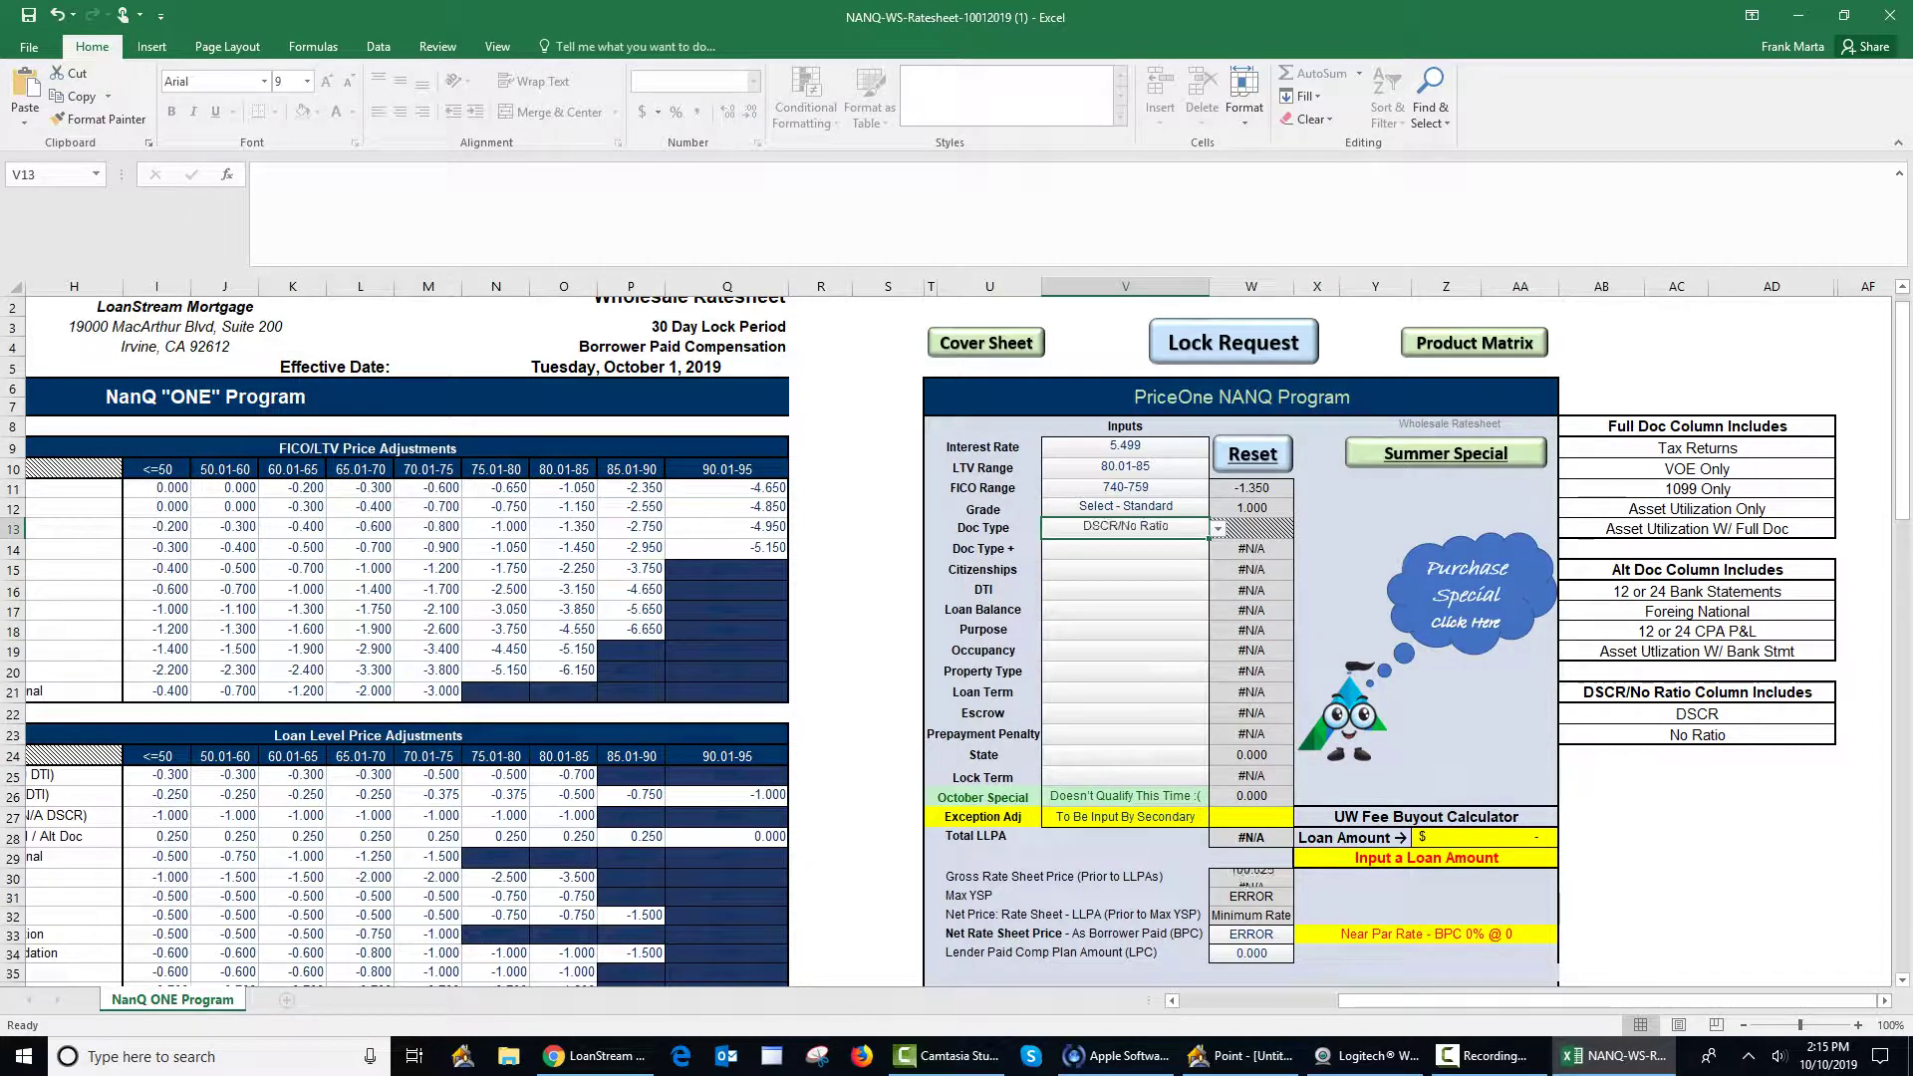
key(Return)
key(Return)
Step: Set Doc Type + to None of the Above after browsing its options
key(alt+Down)
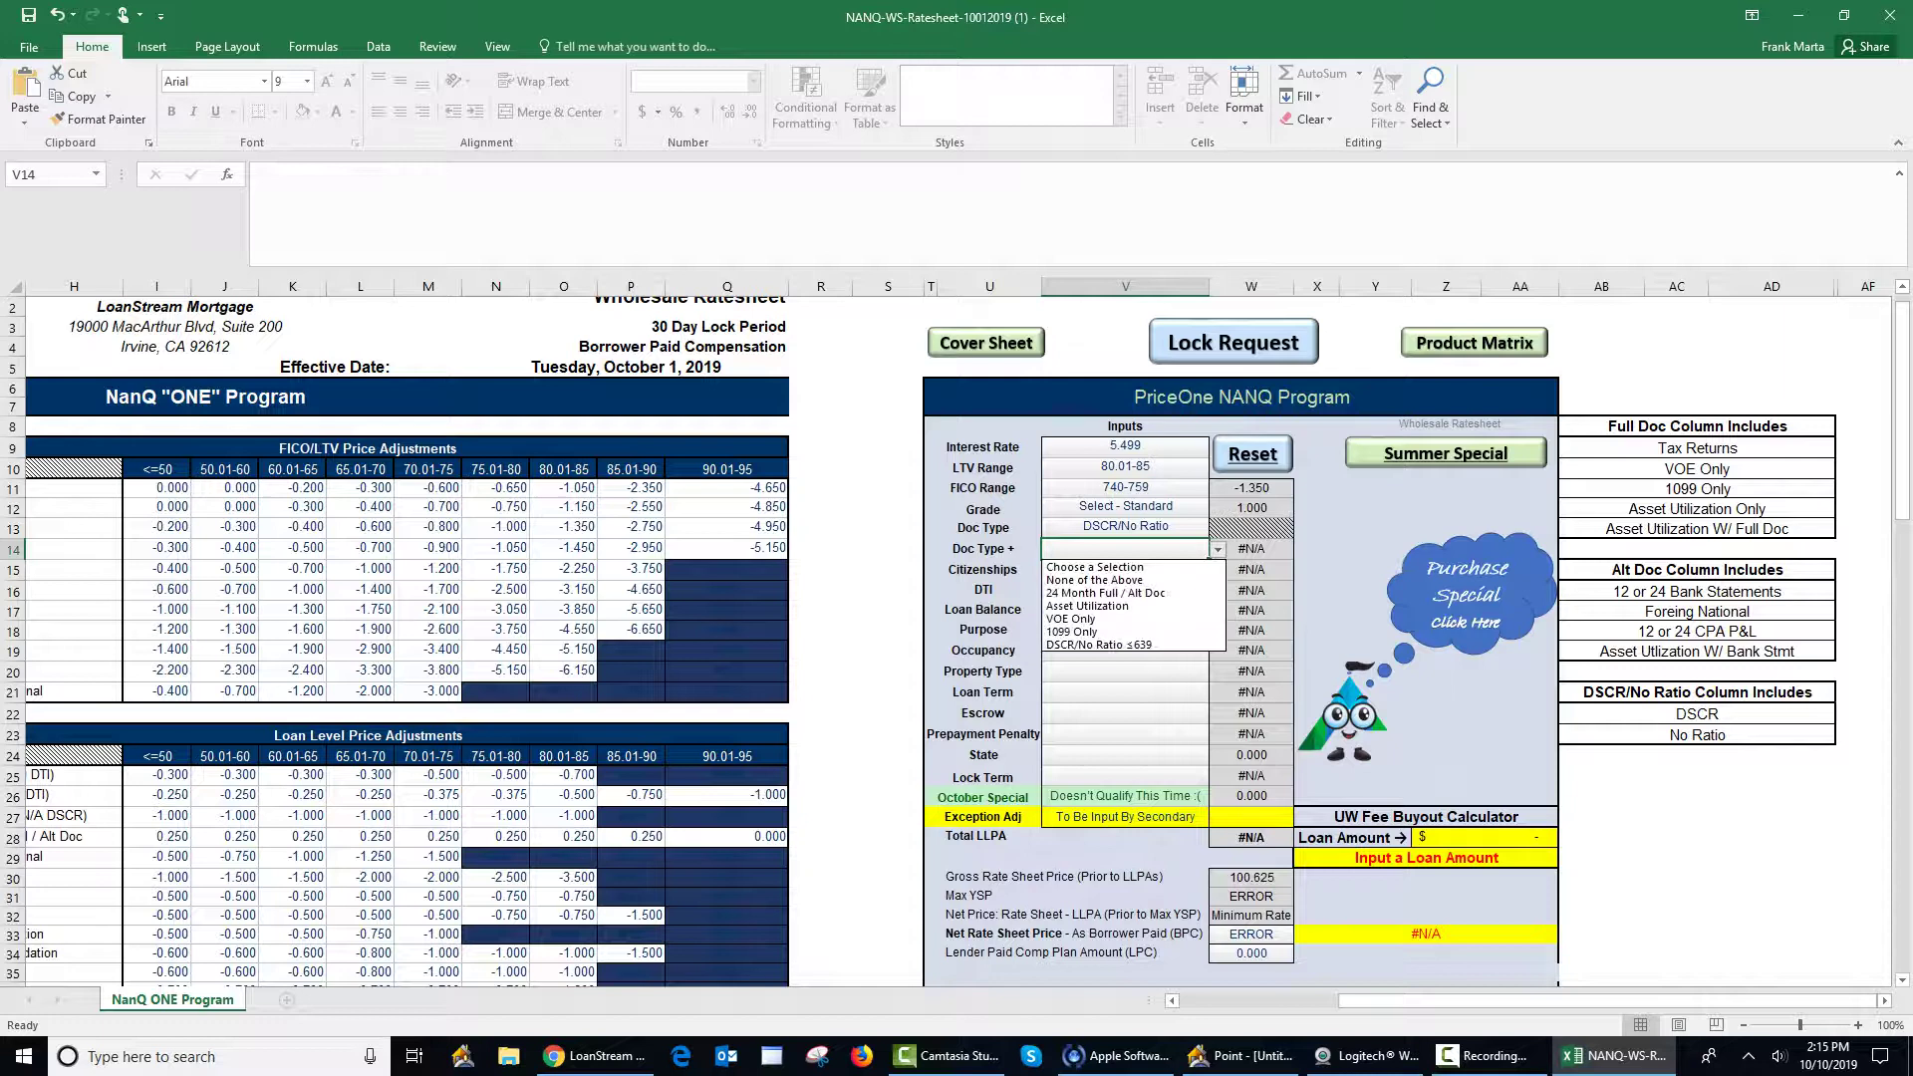
key(Down)
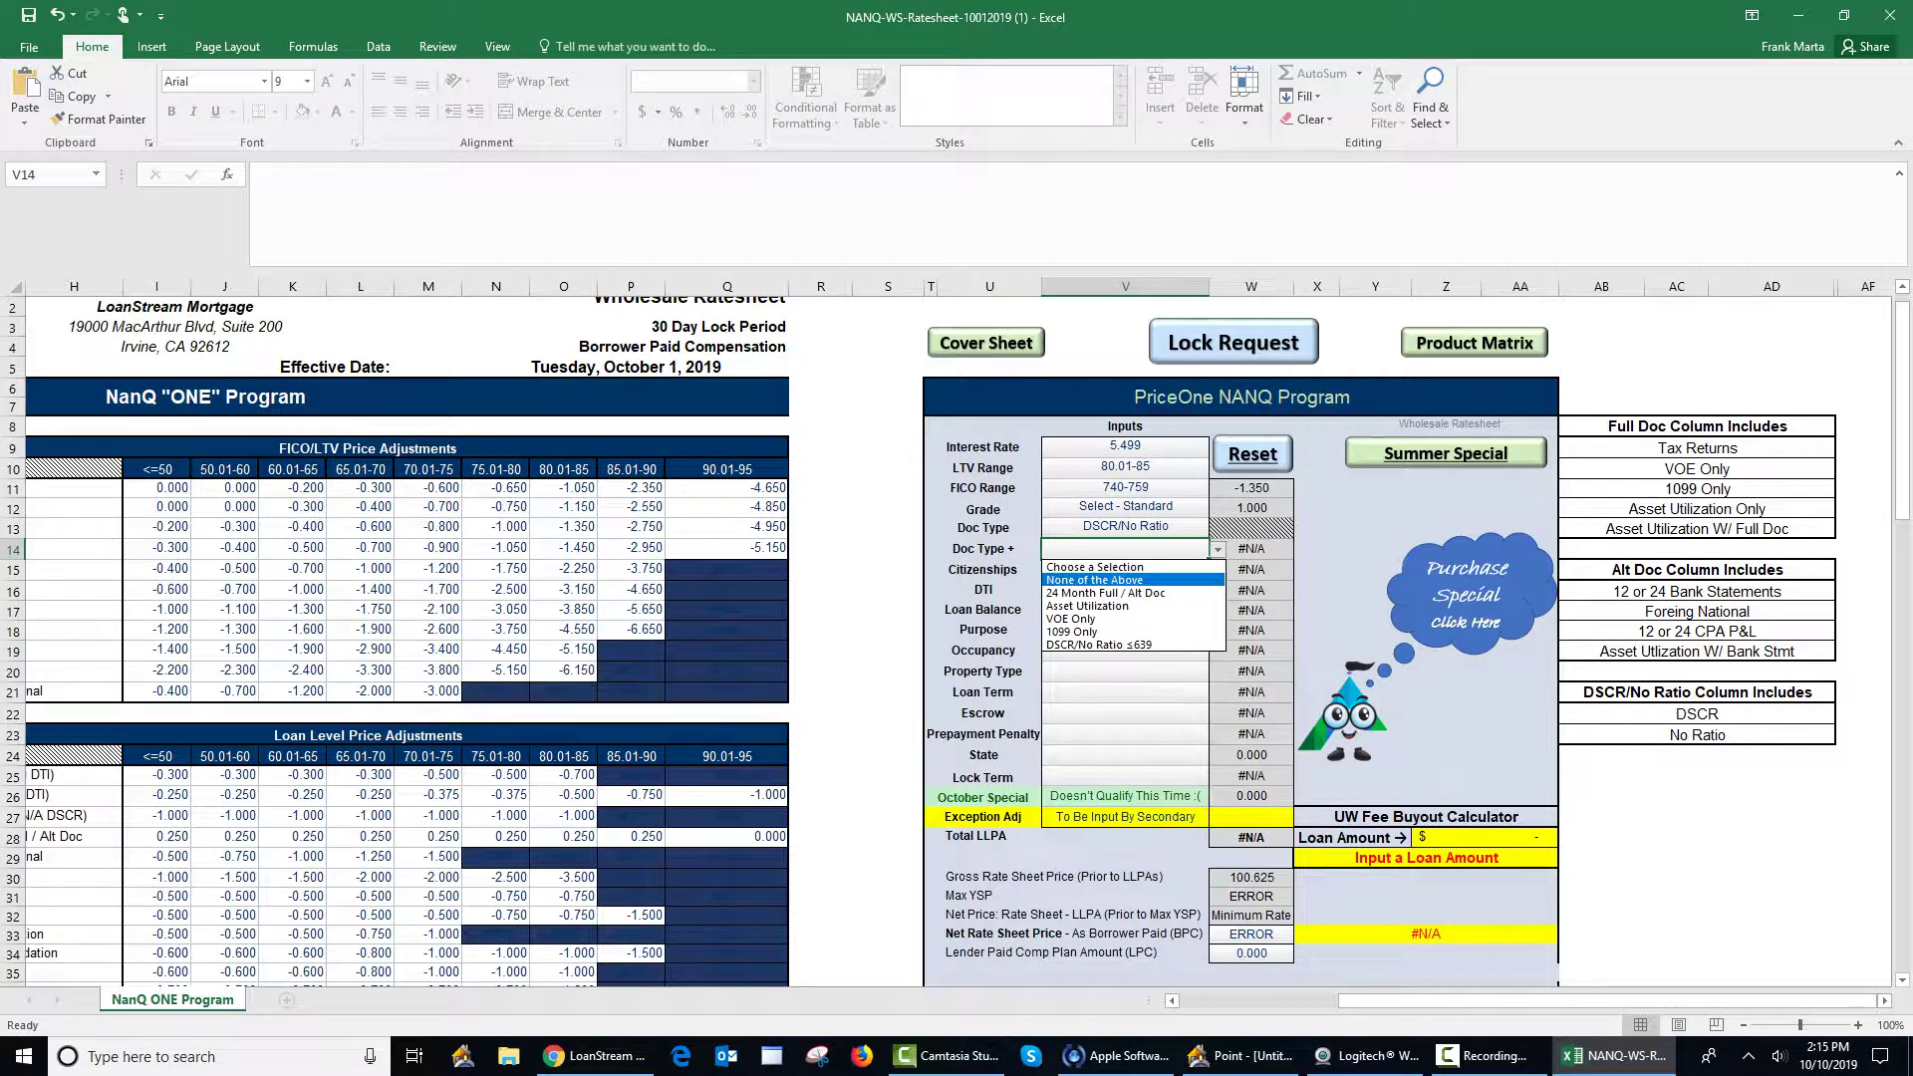
key(Down)
key(Down)
key(Down)
key(Down)
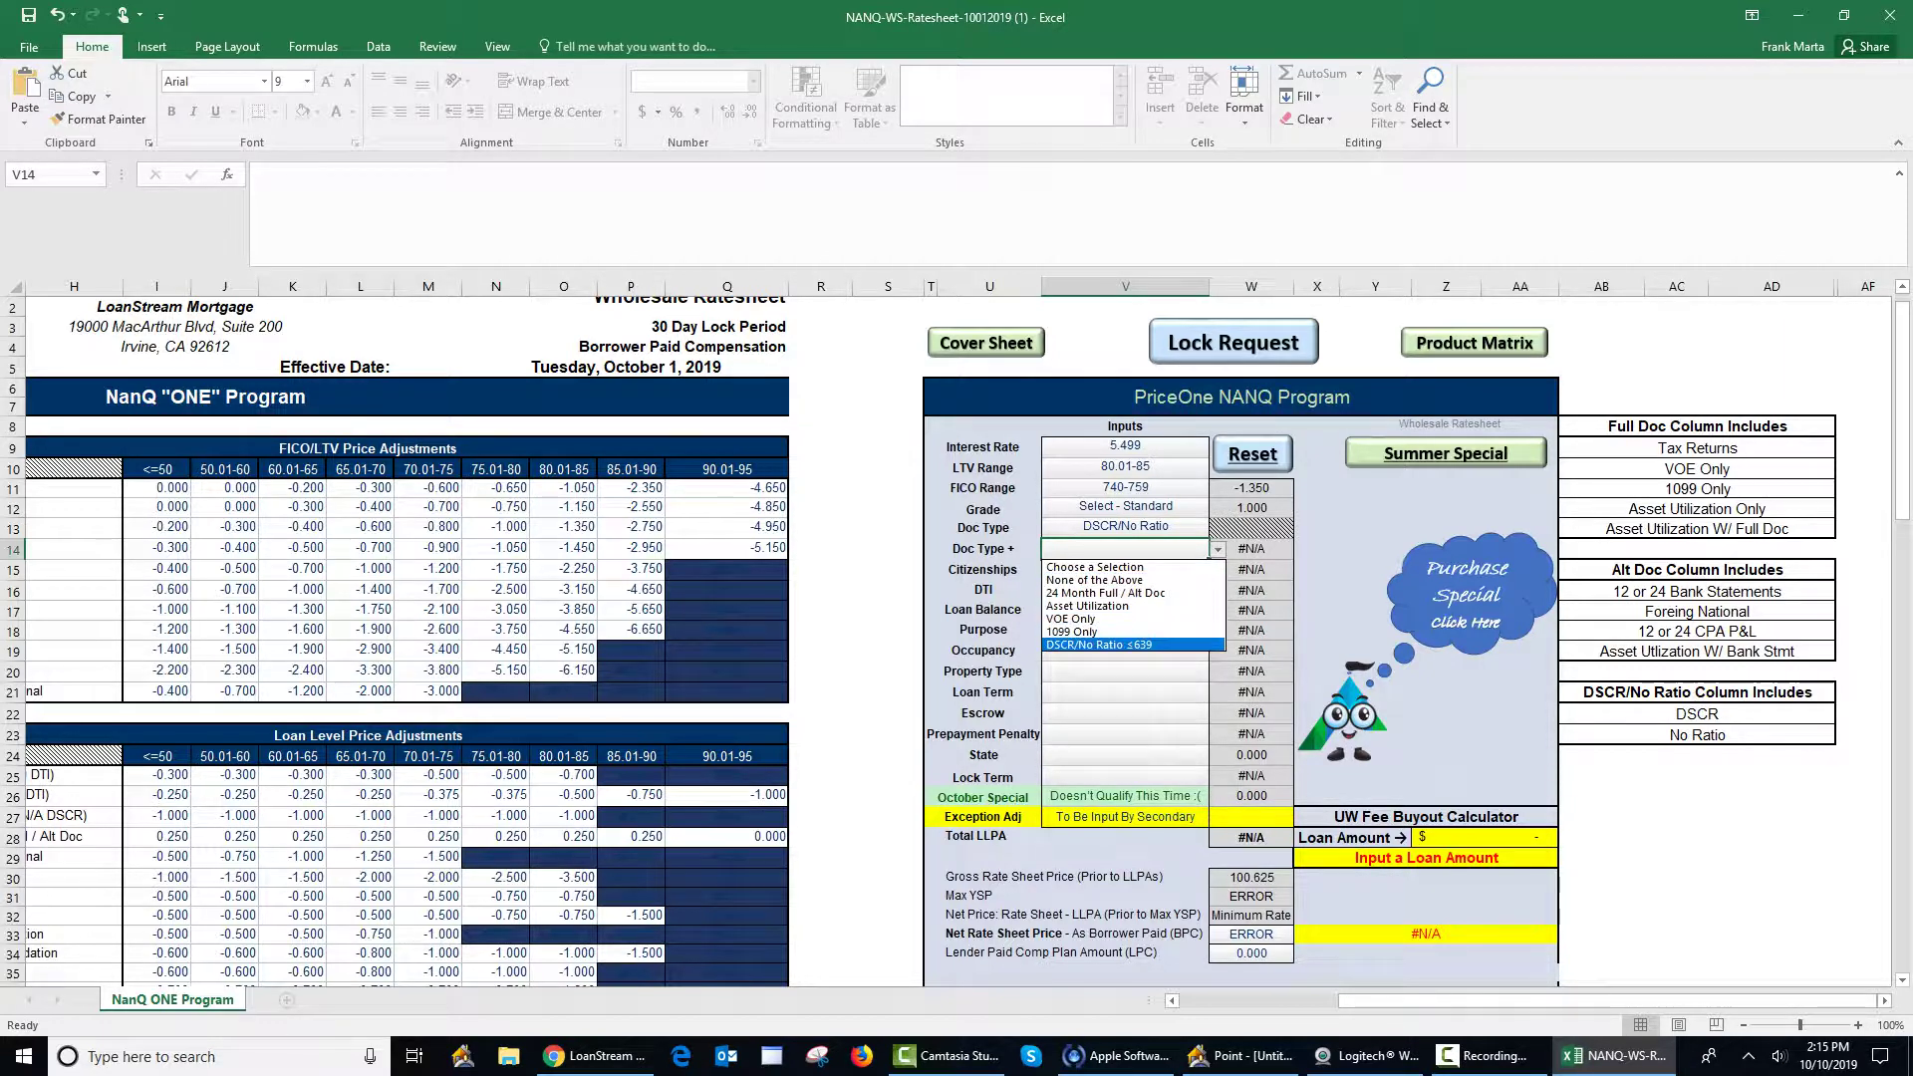
key(Up)
key(Up)
key(Up)
key(Up)
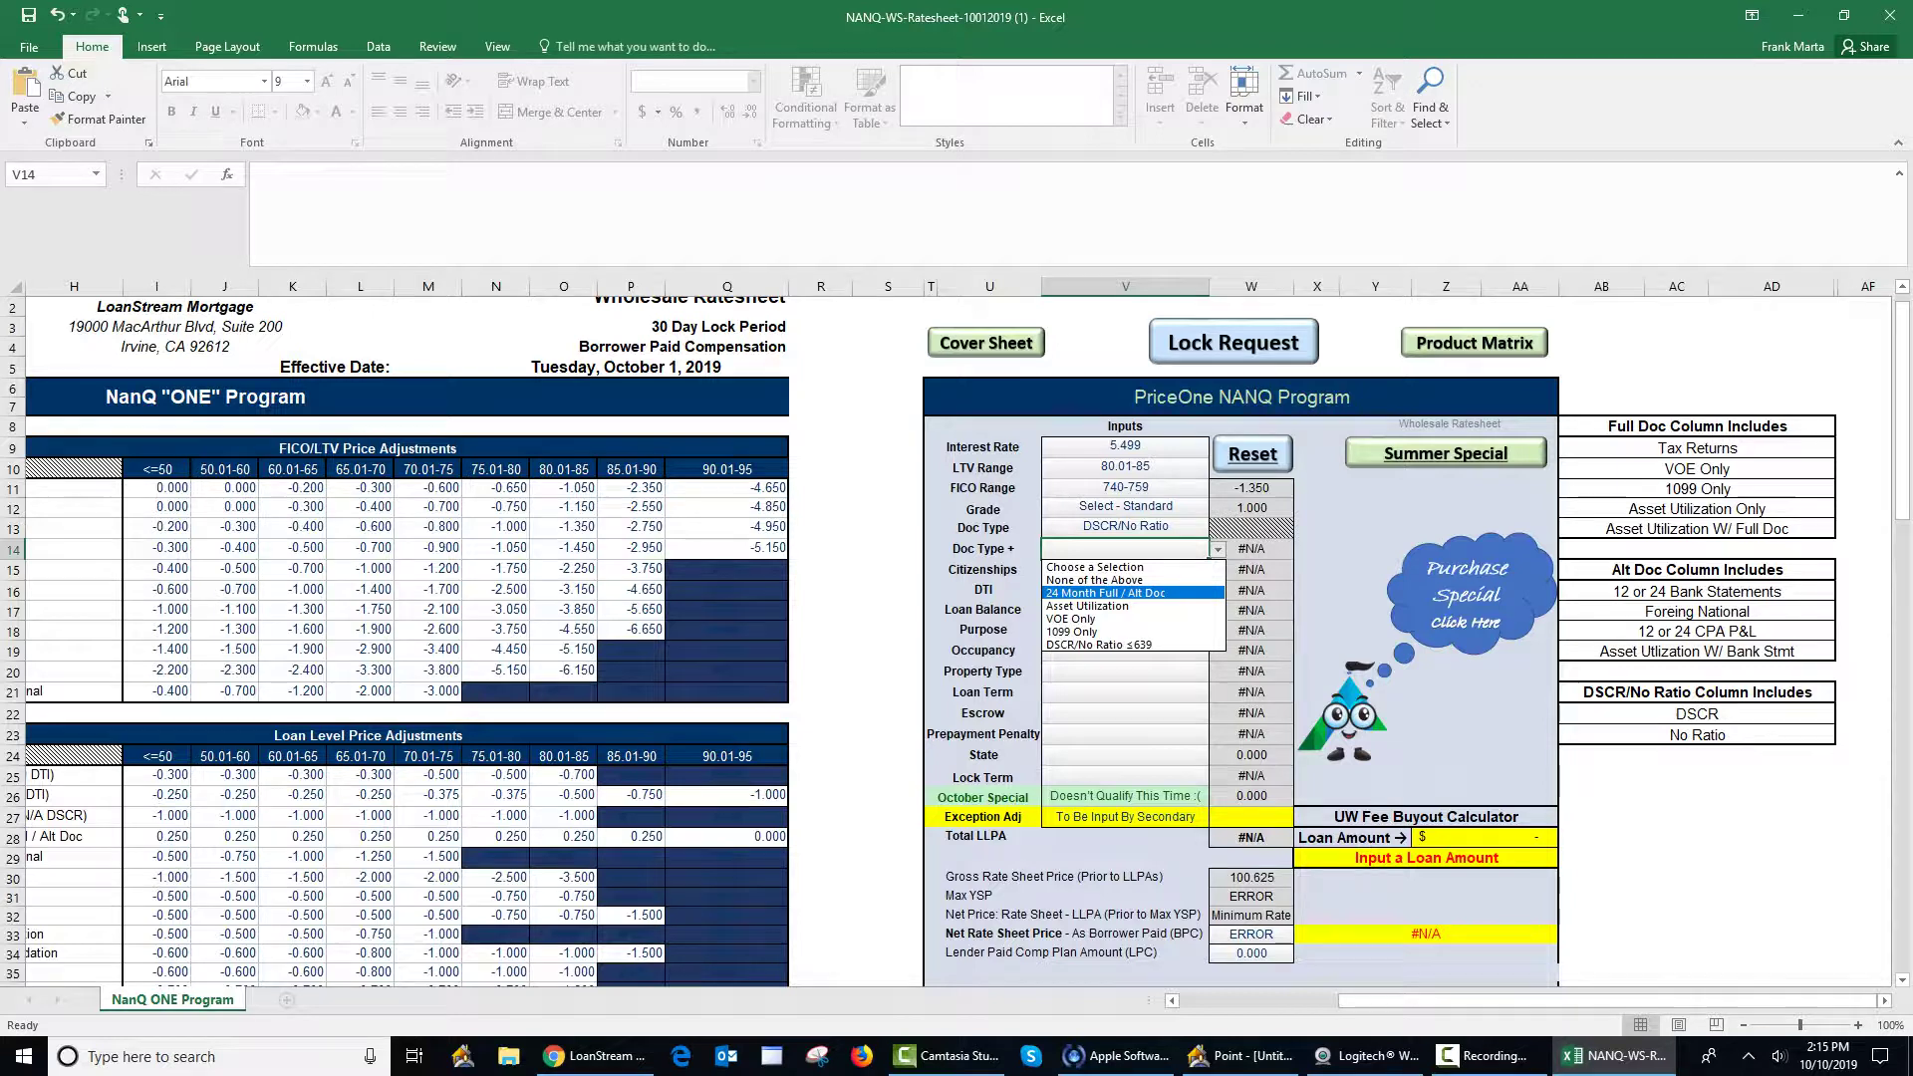
key(Up)
key(Return)
Step: Set Citizenship to US Citizen and DTI to None of the Above
key(Down)
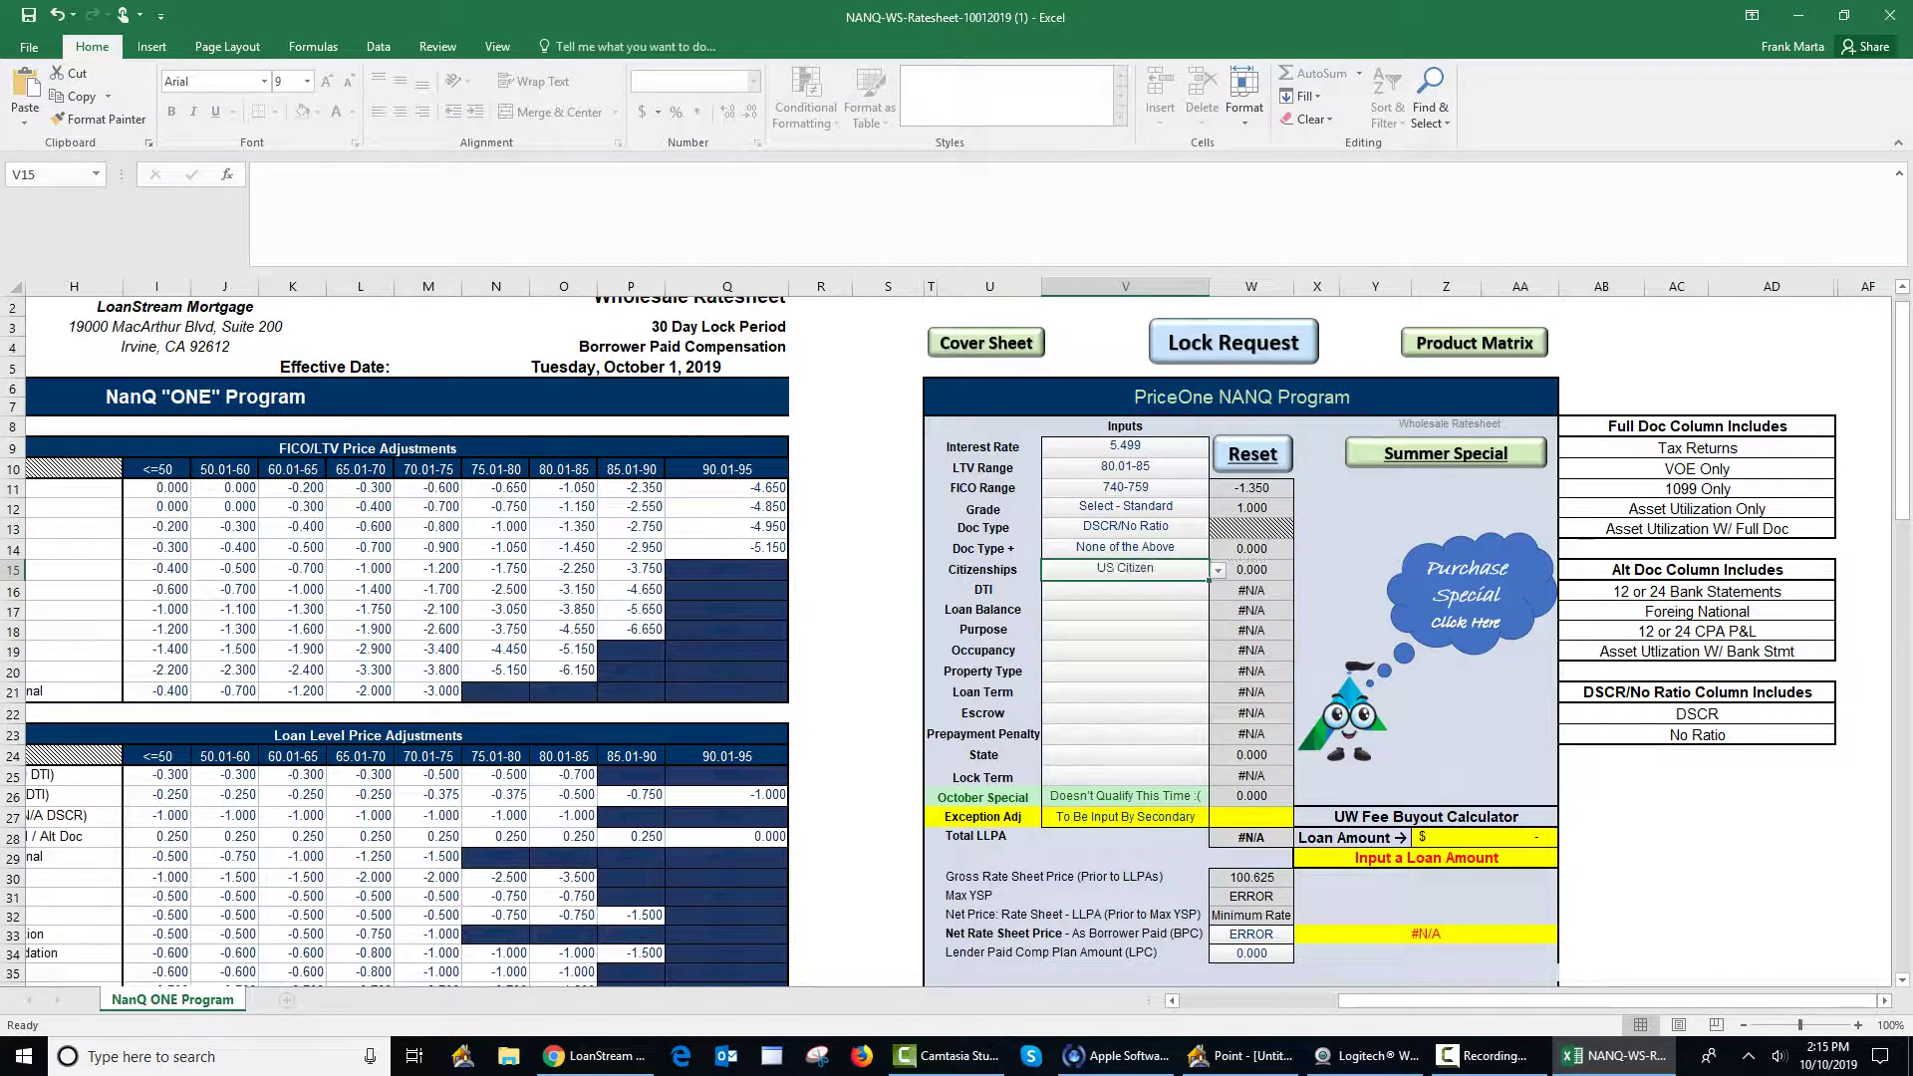
key(Down)
key(alt+Down)
key(Down)
key(Down)
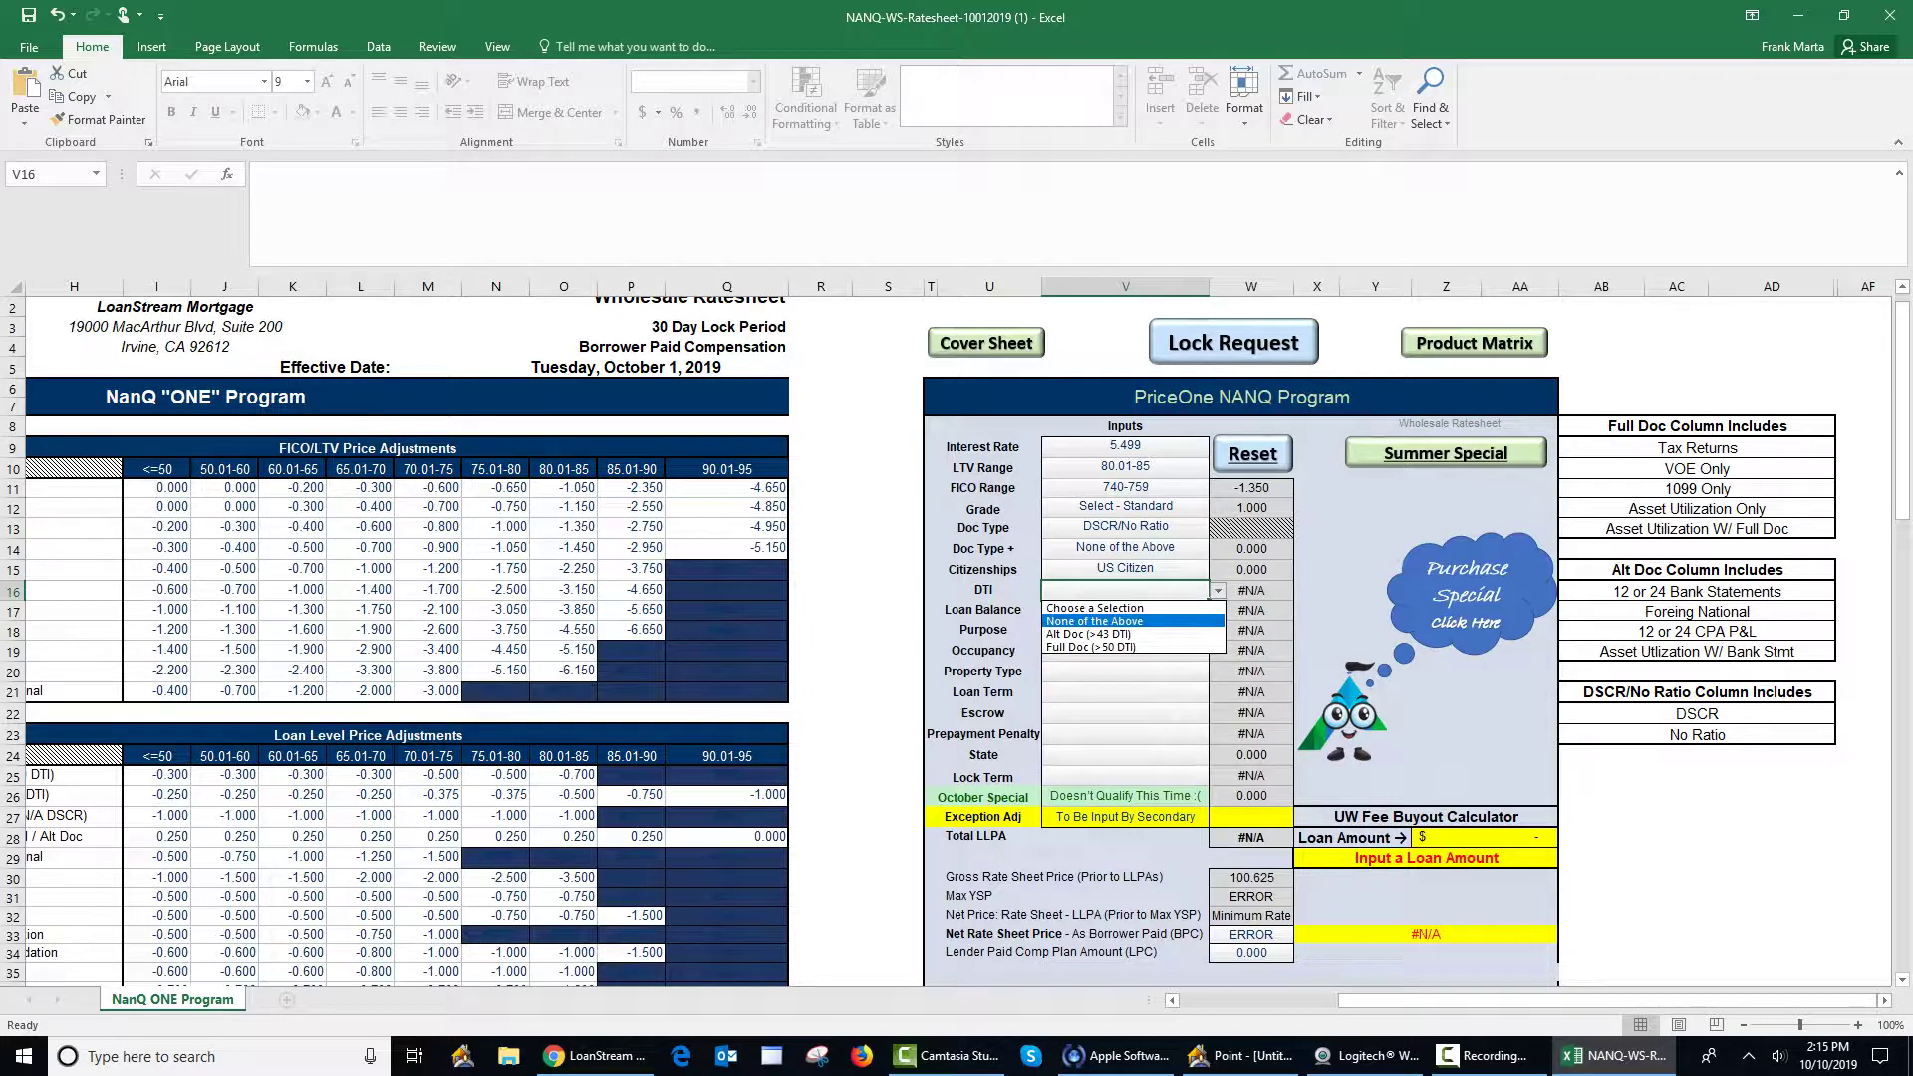
key(Return)
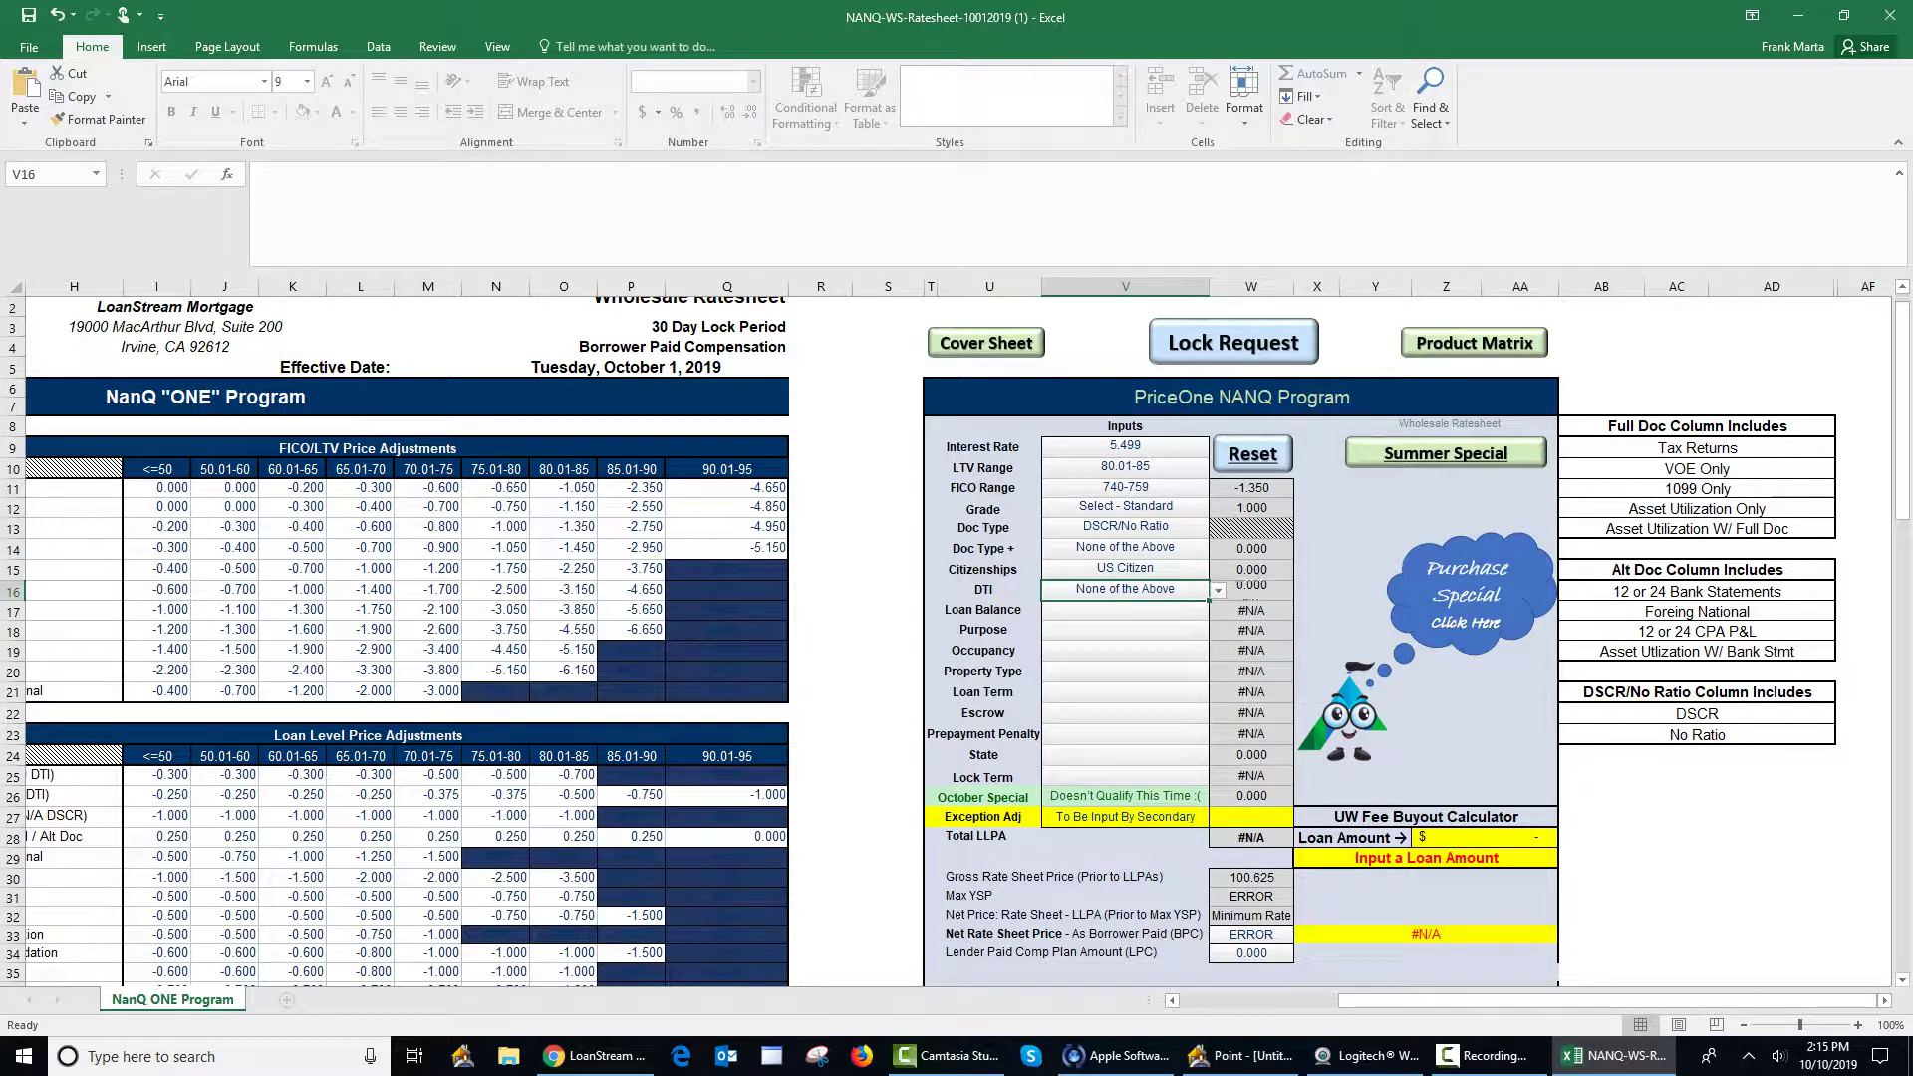
key(Down)
Step: Set the loan balance to <=$150,000
key(alt+Down)
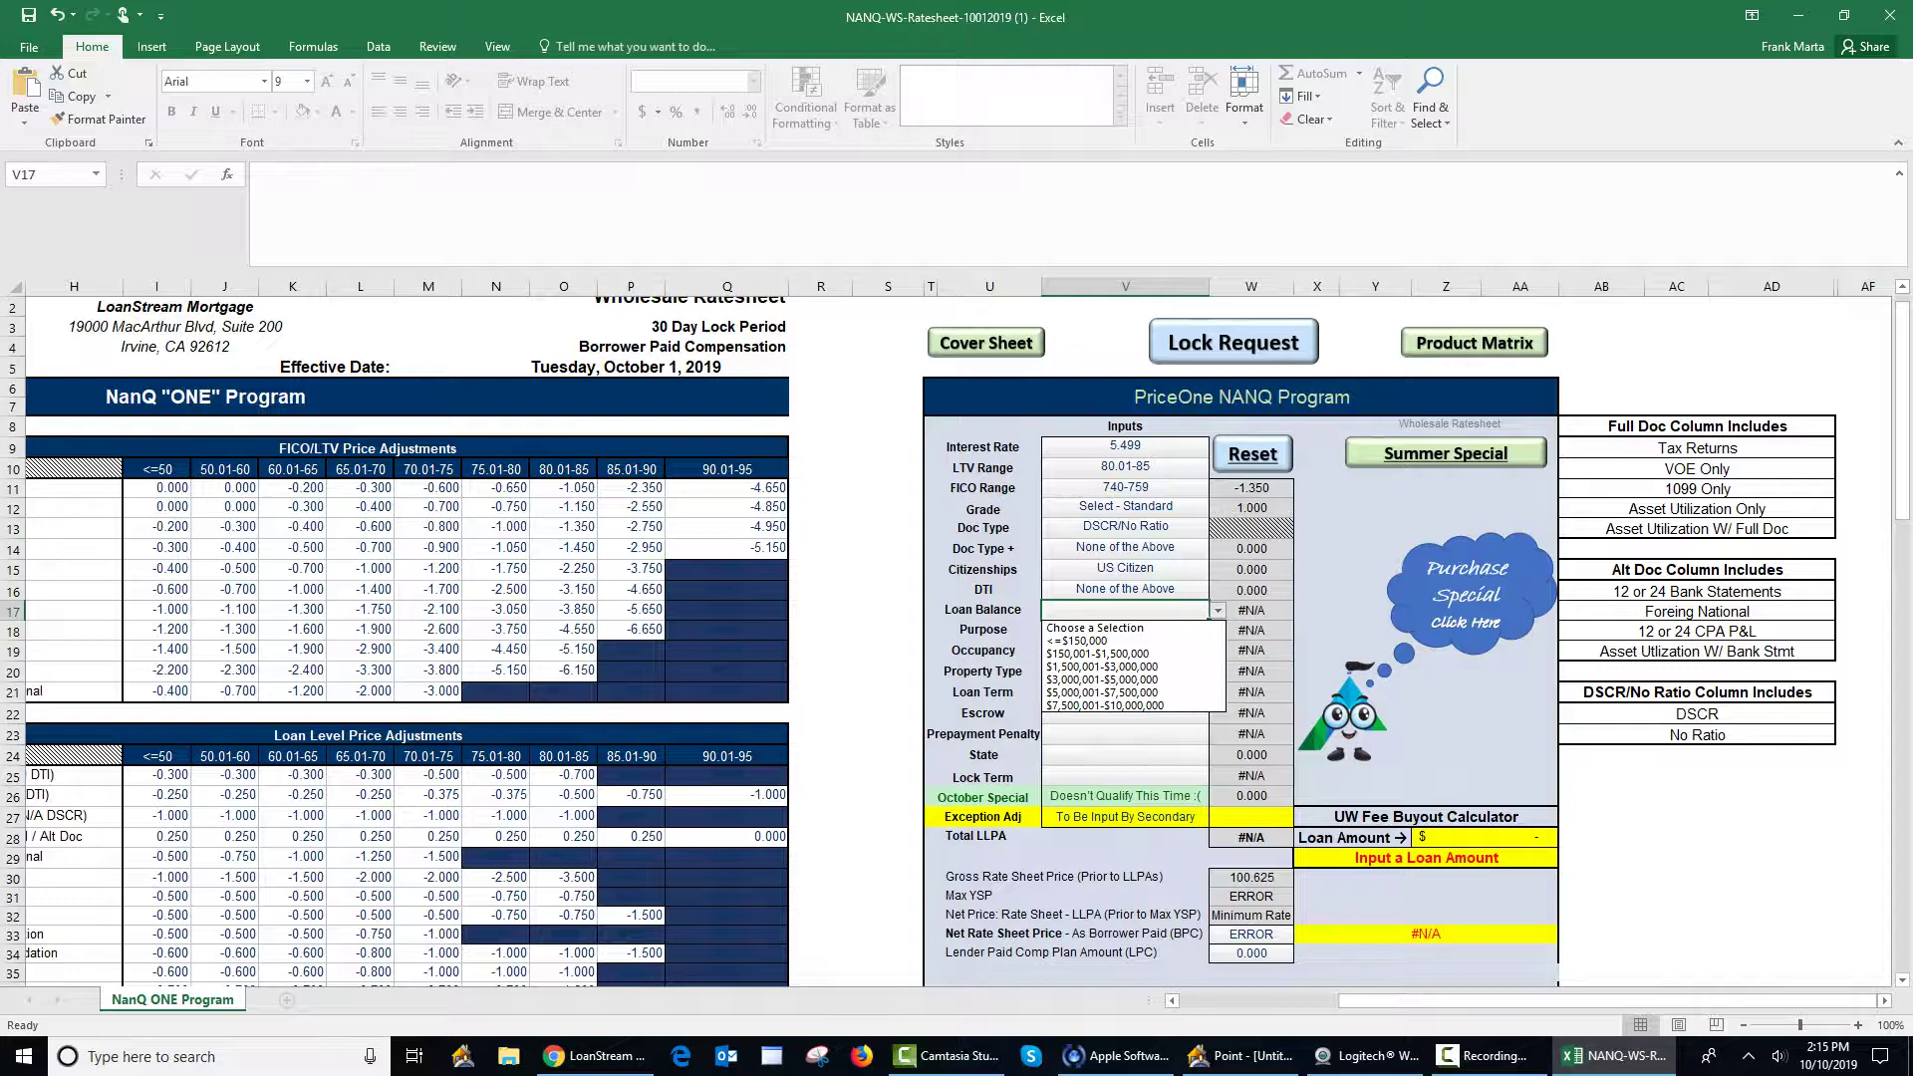
key(Down)
key(Down)
key(Return)
key(Down)
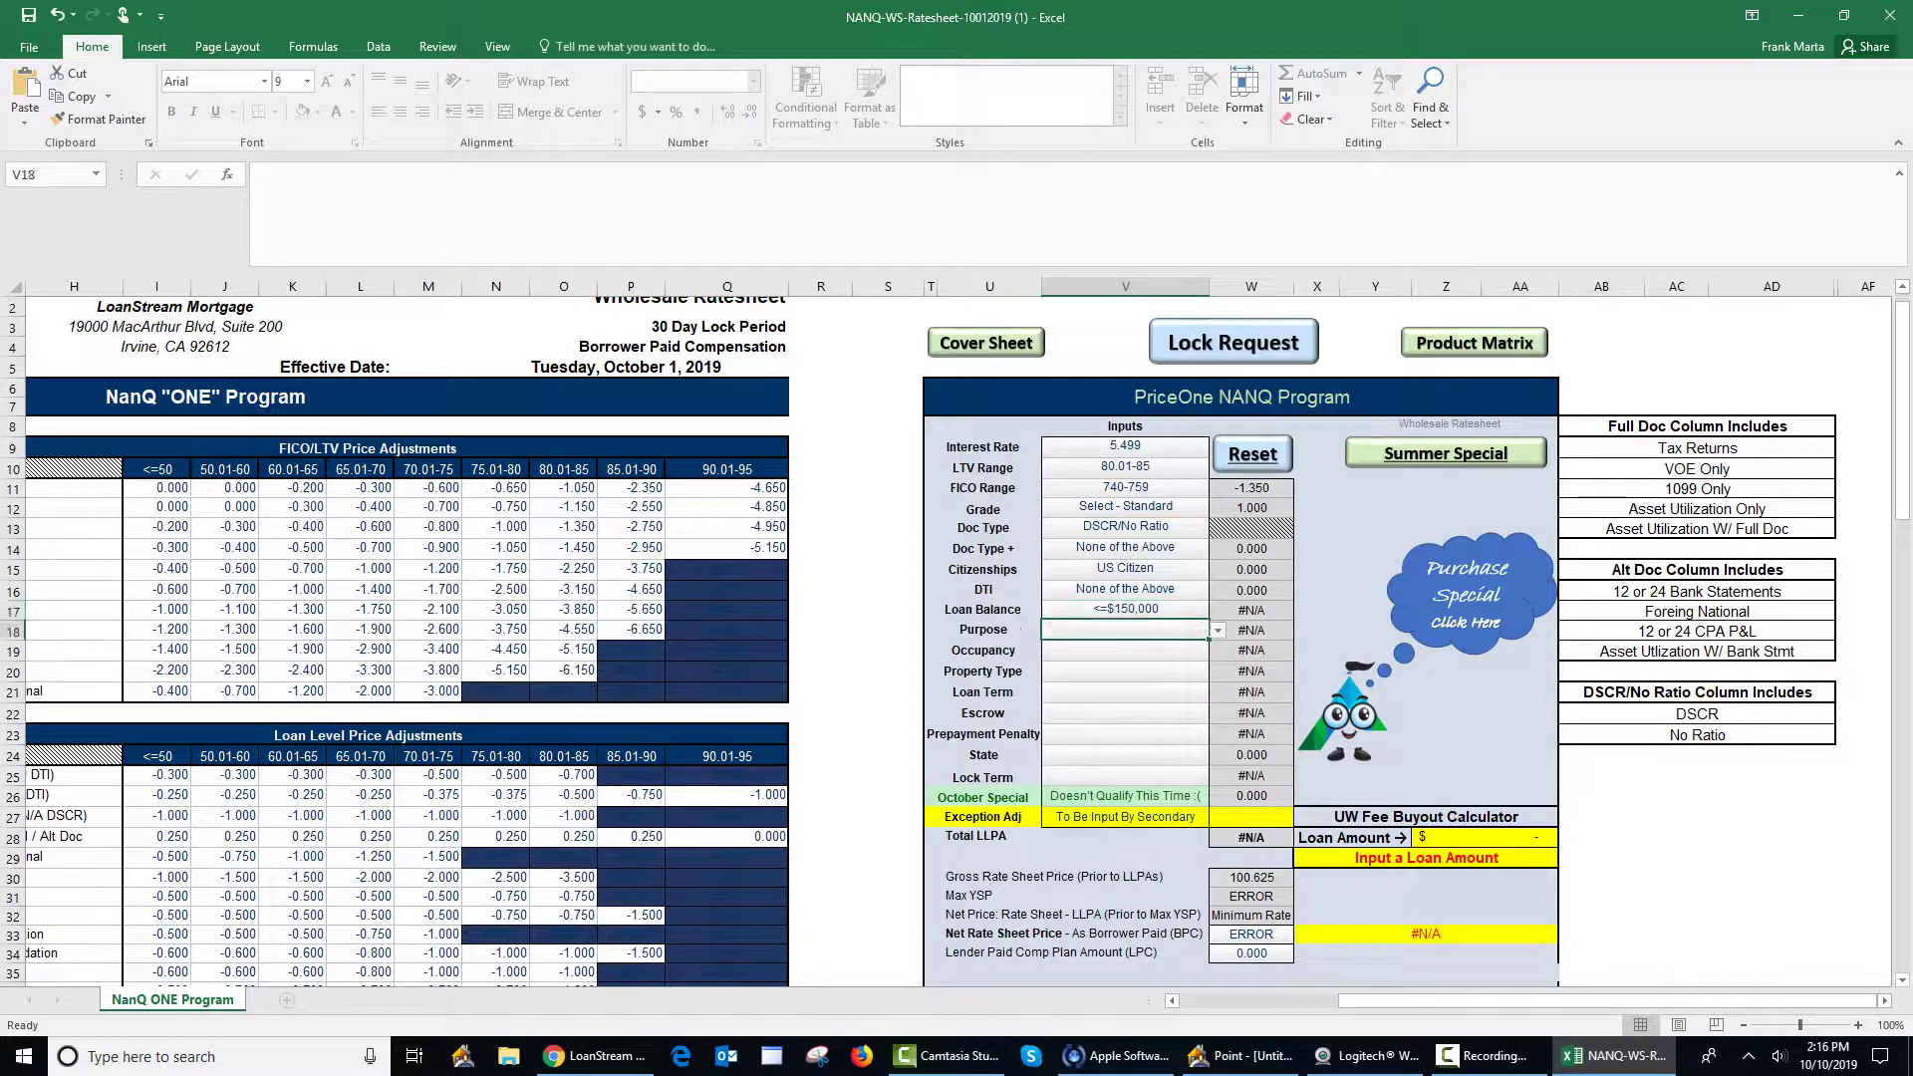
Step: Pick Purchase as the purpose, then reset Purpose back to Choose a Selection
key(alt+Down)
key(Down)
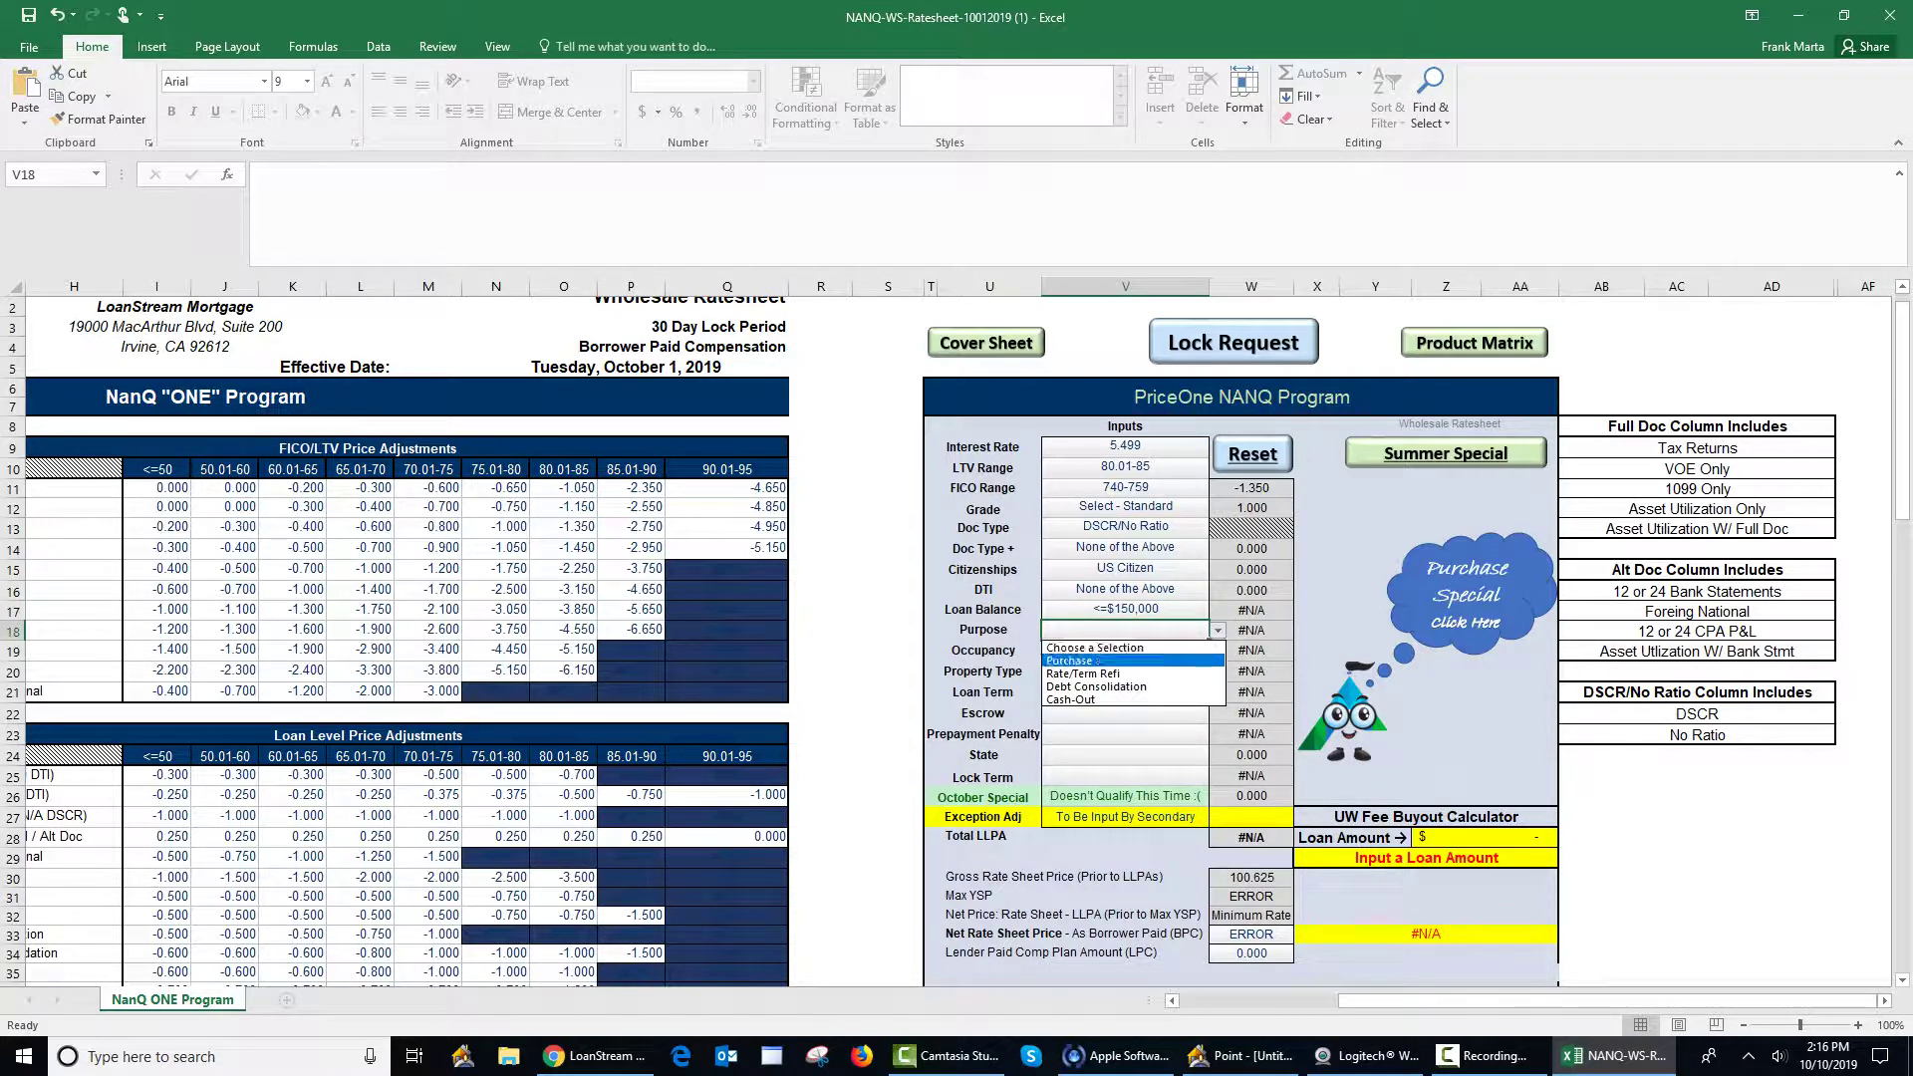
key(Return)
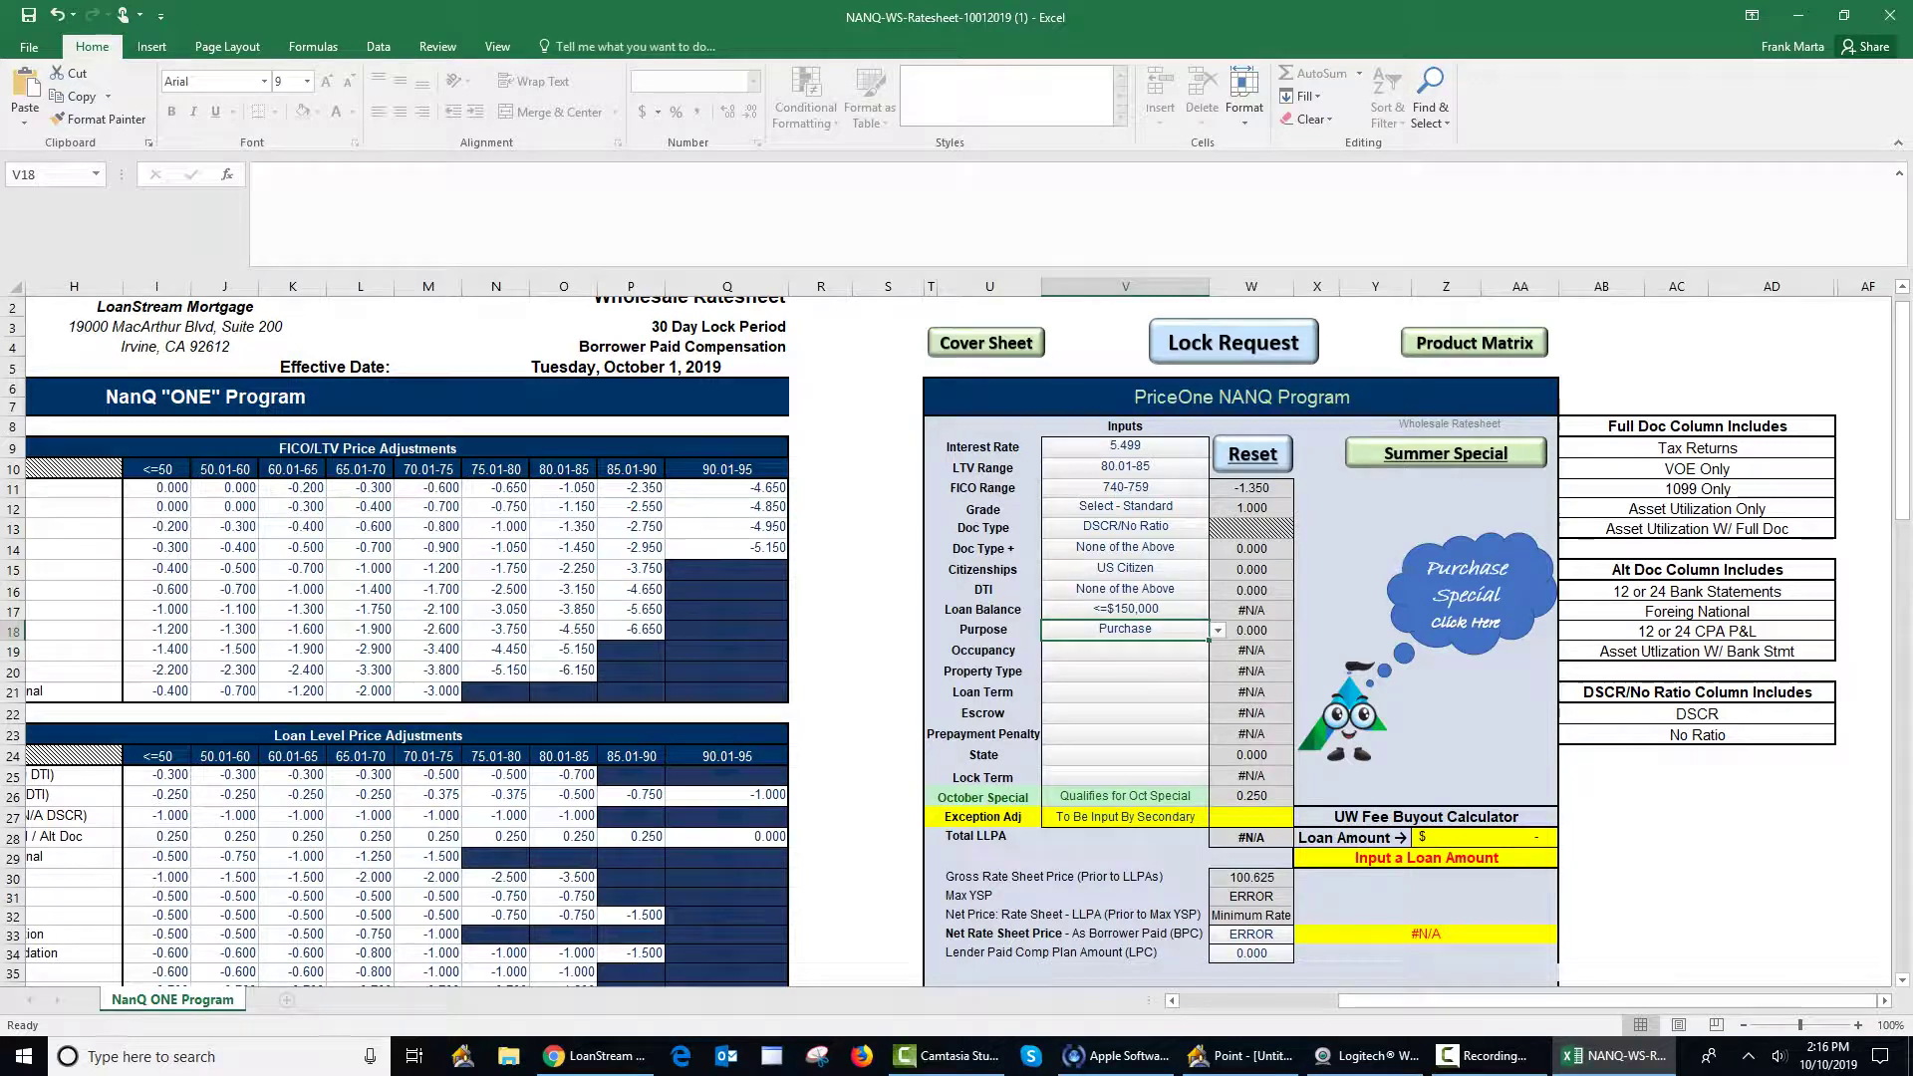
key(alt+Down)
key(Escape)
key(alt+Down)
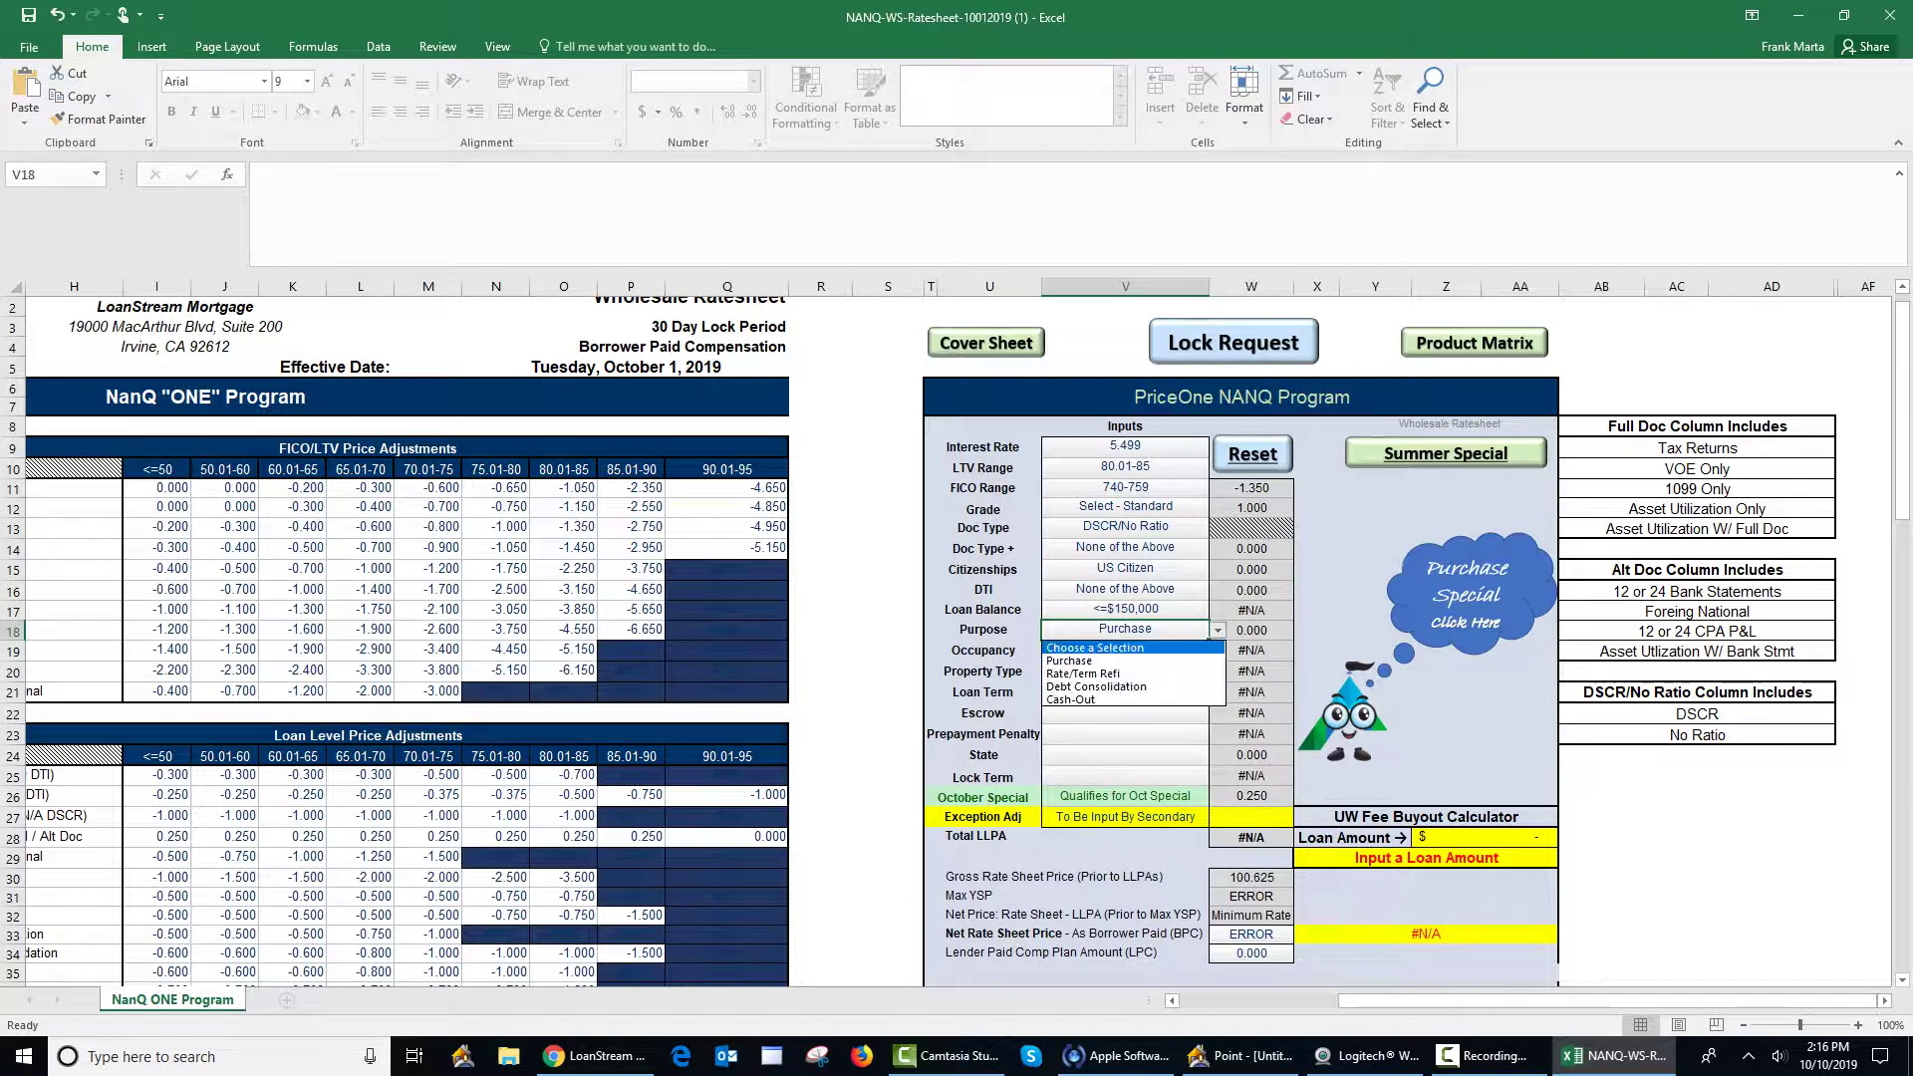
key(Up)
key(Return)
key(Down)
Step: Reselect Purchase as the loan purpose
key(Up)
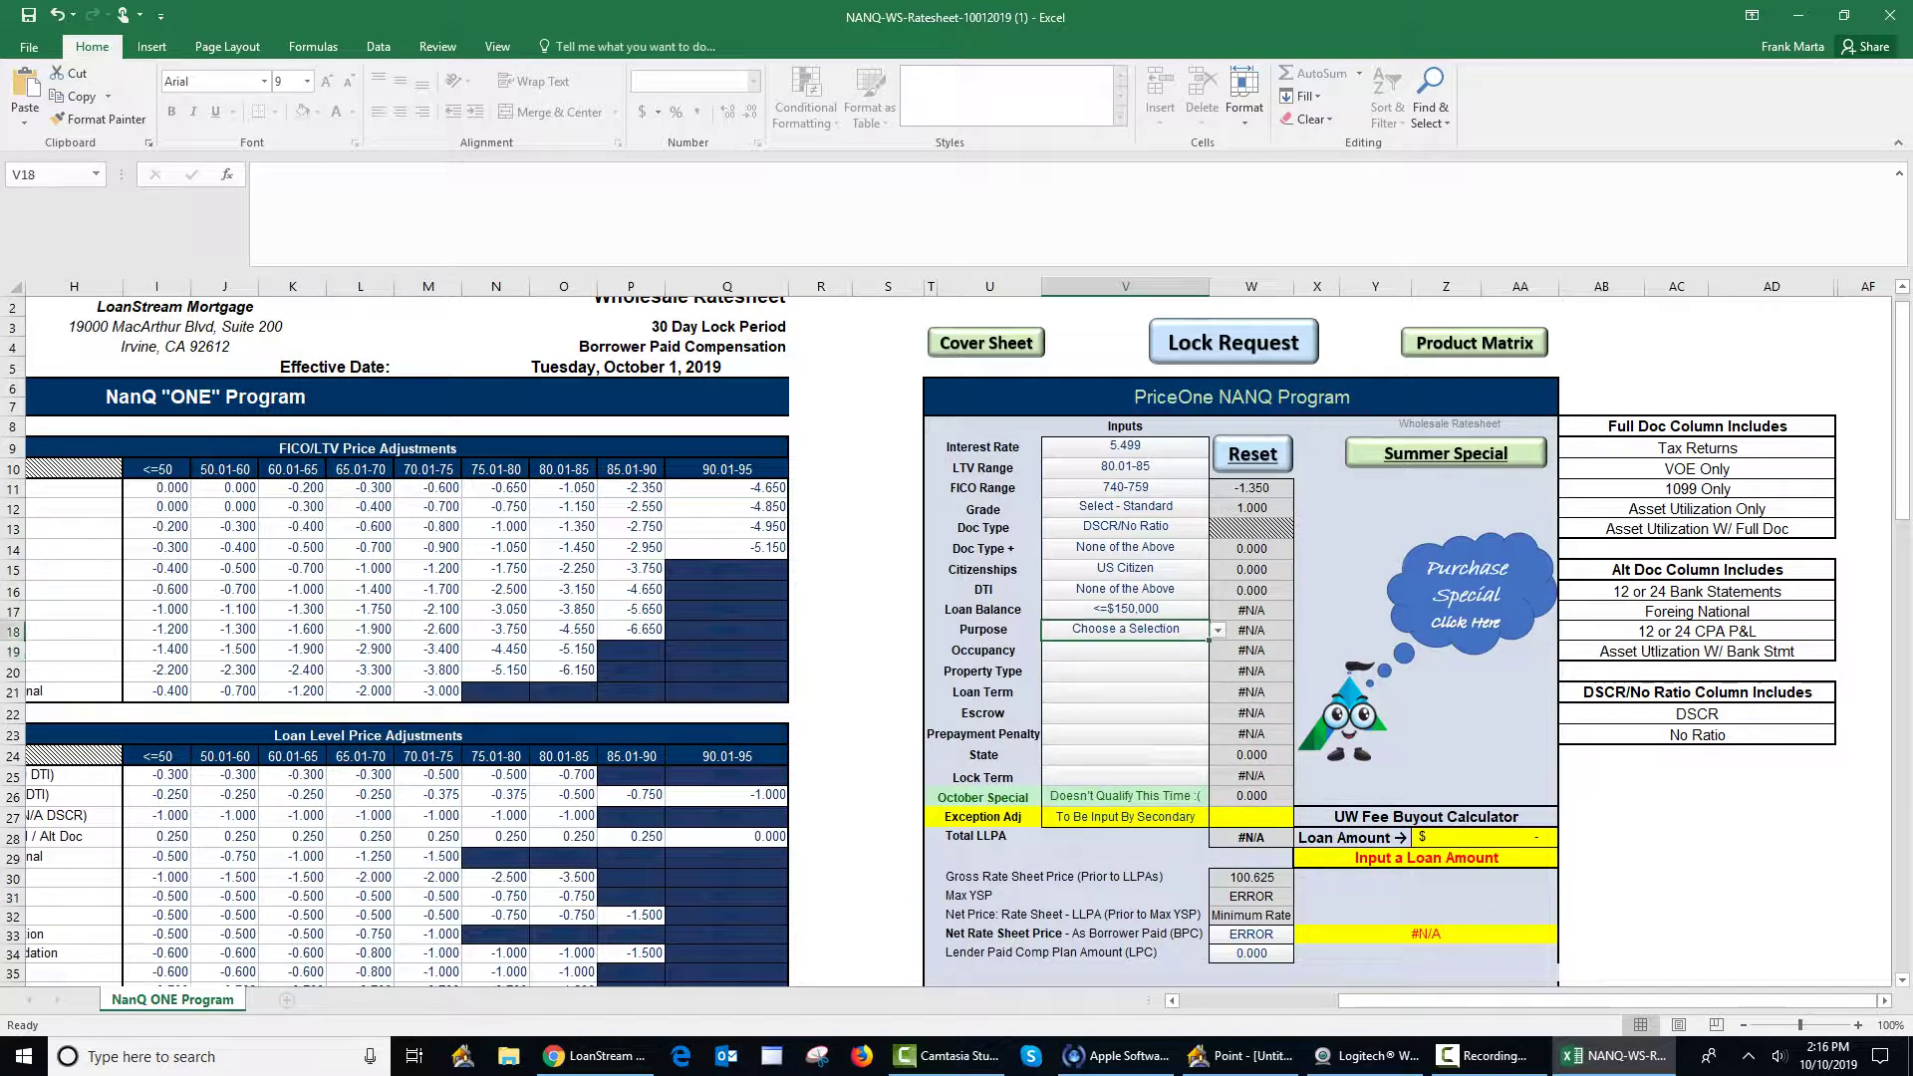
key(alt+Down)
key(Escape)
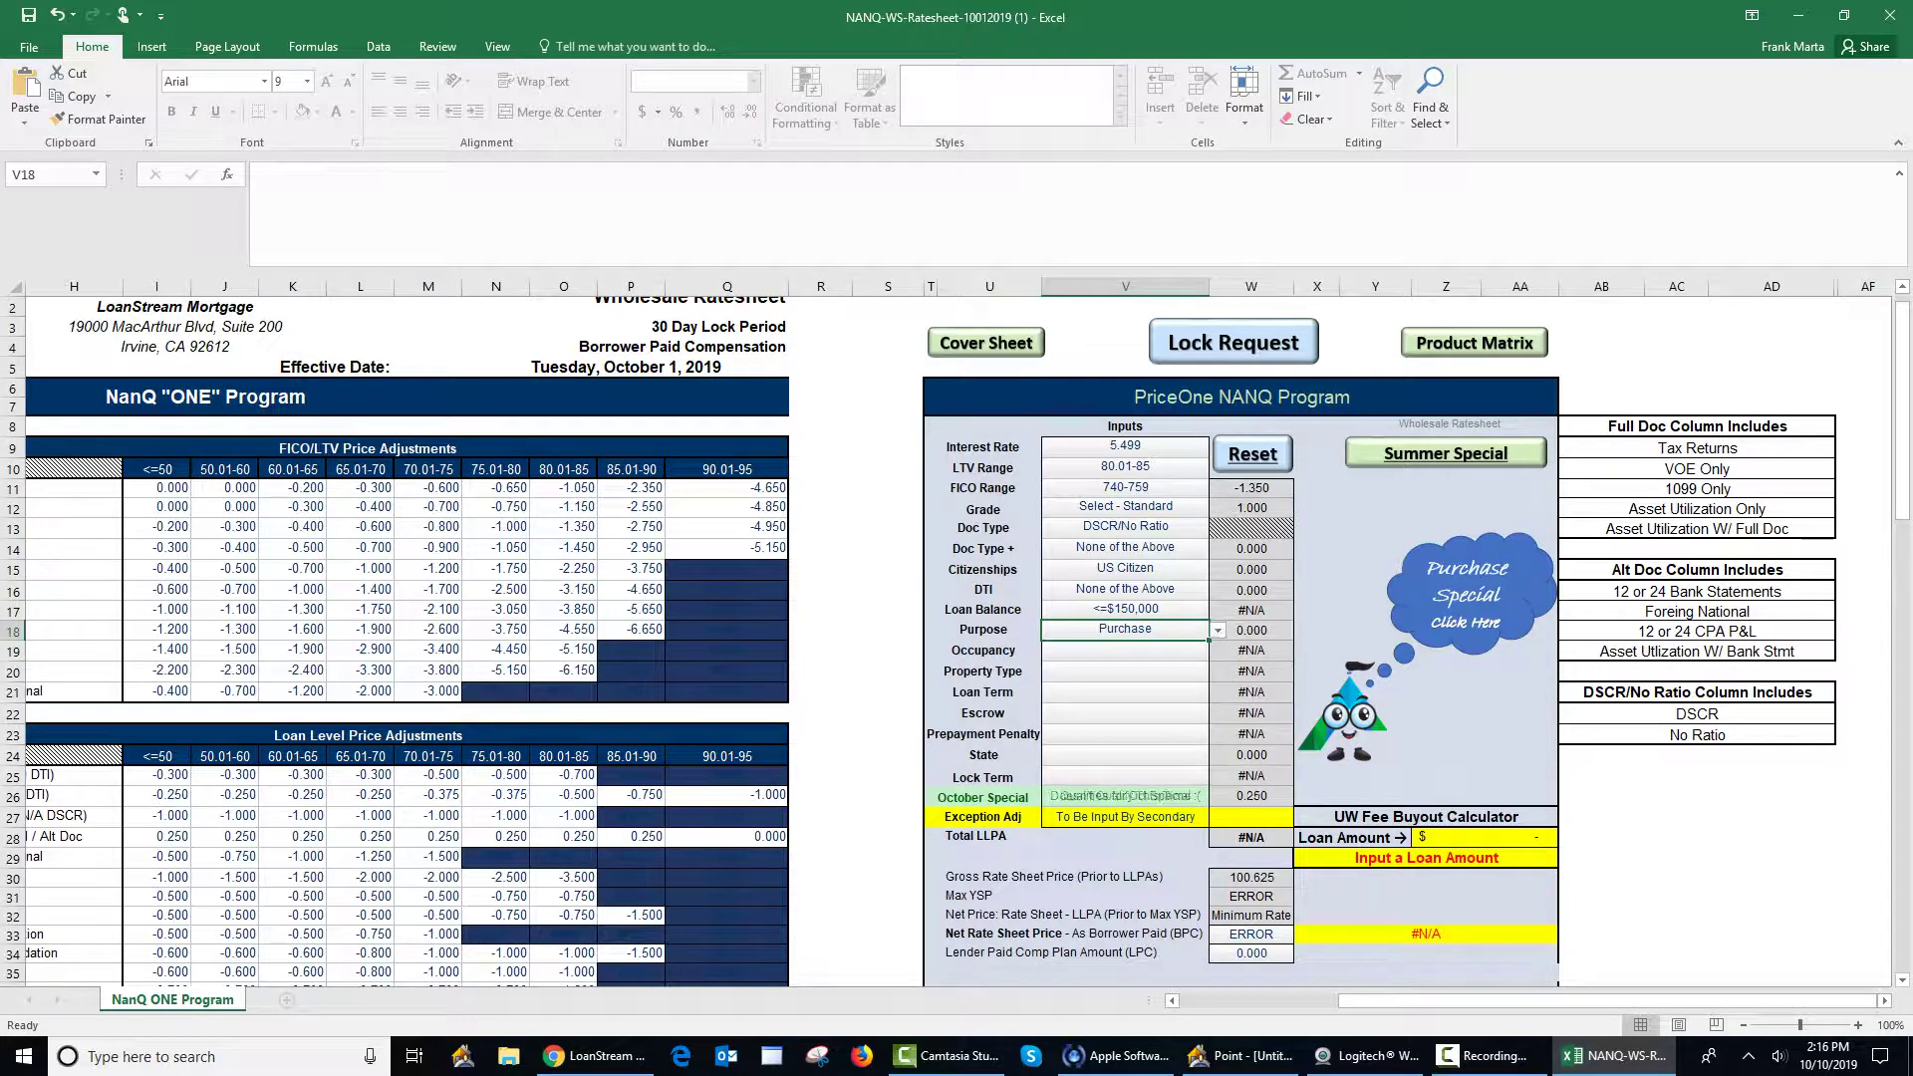
key(alt+Down)
key(Escape)
key(alt+Down)
key(Down)
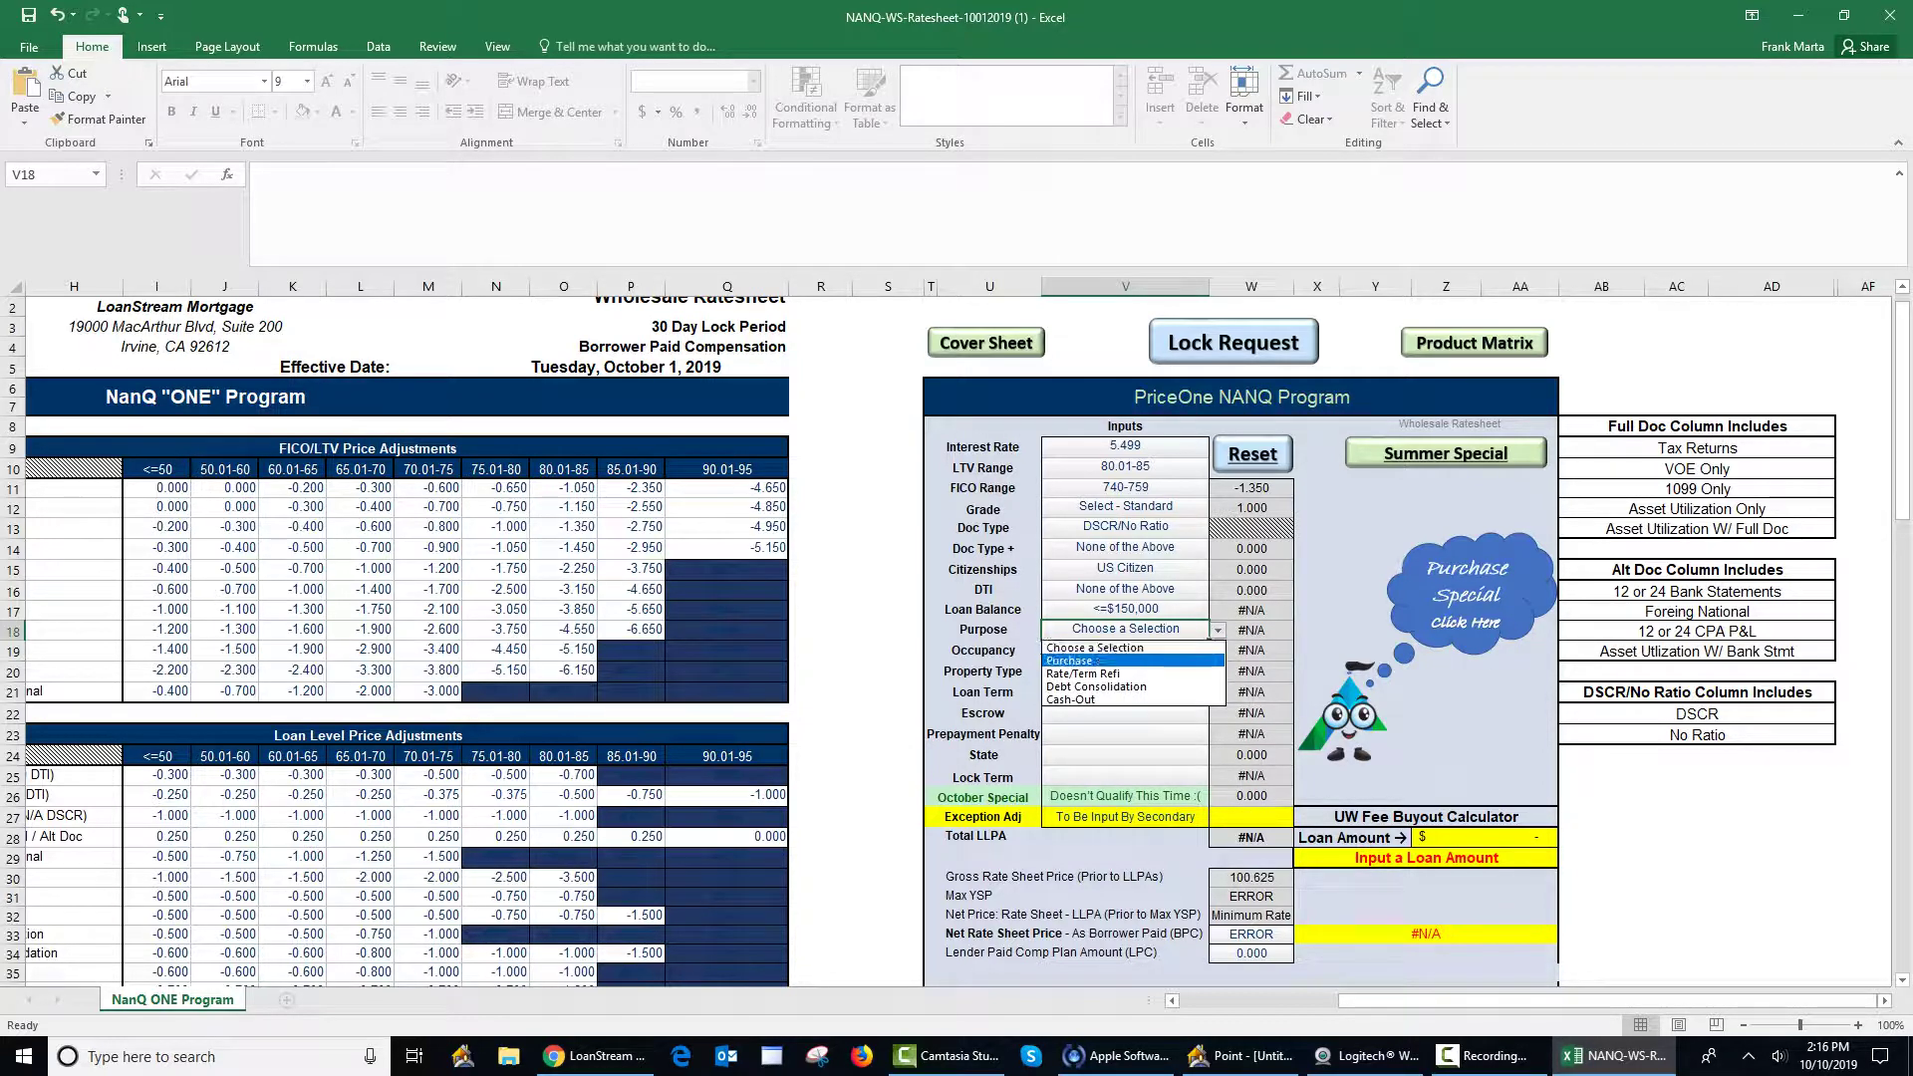
key(Return)
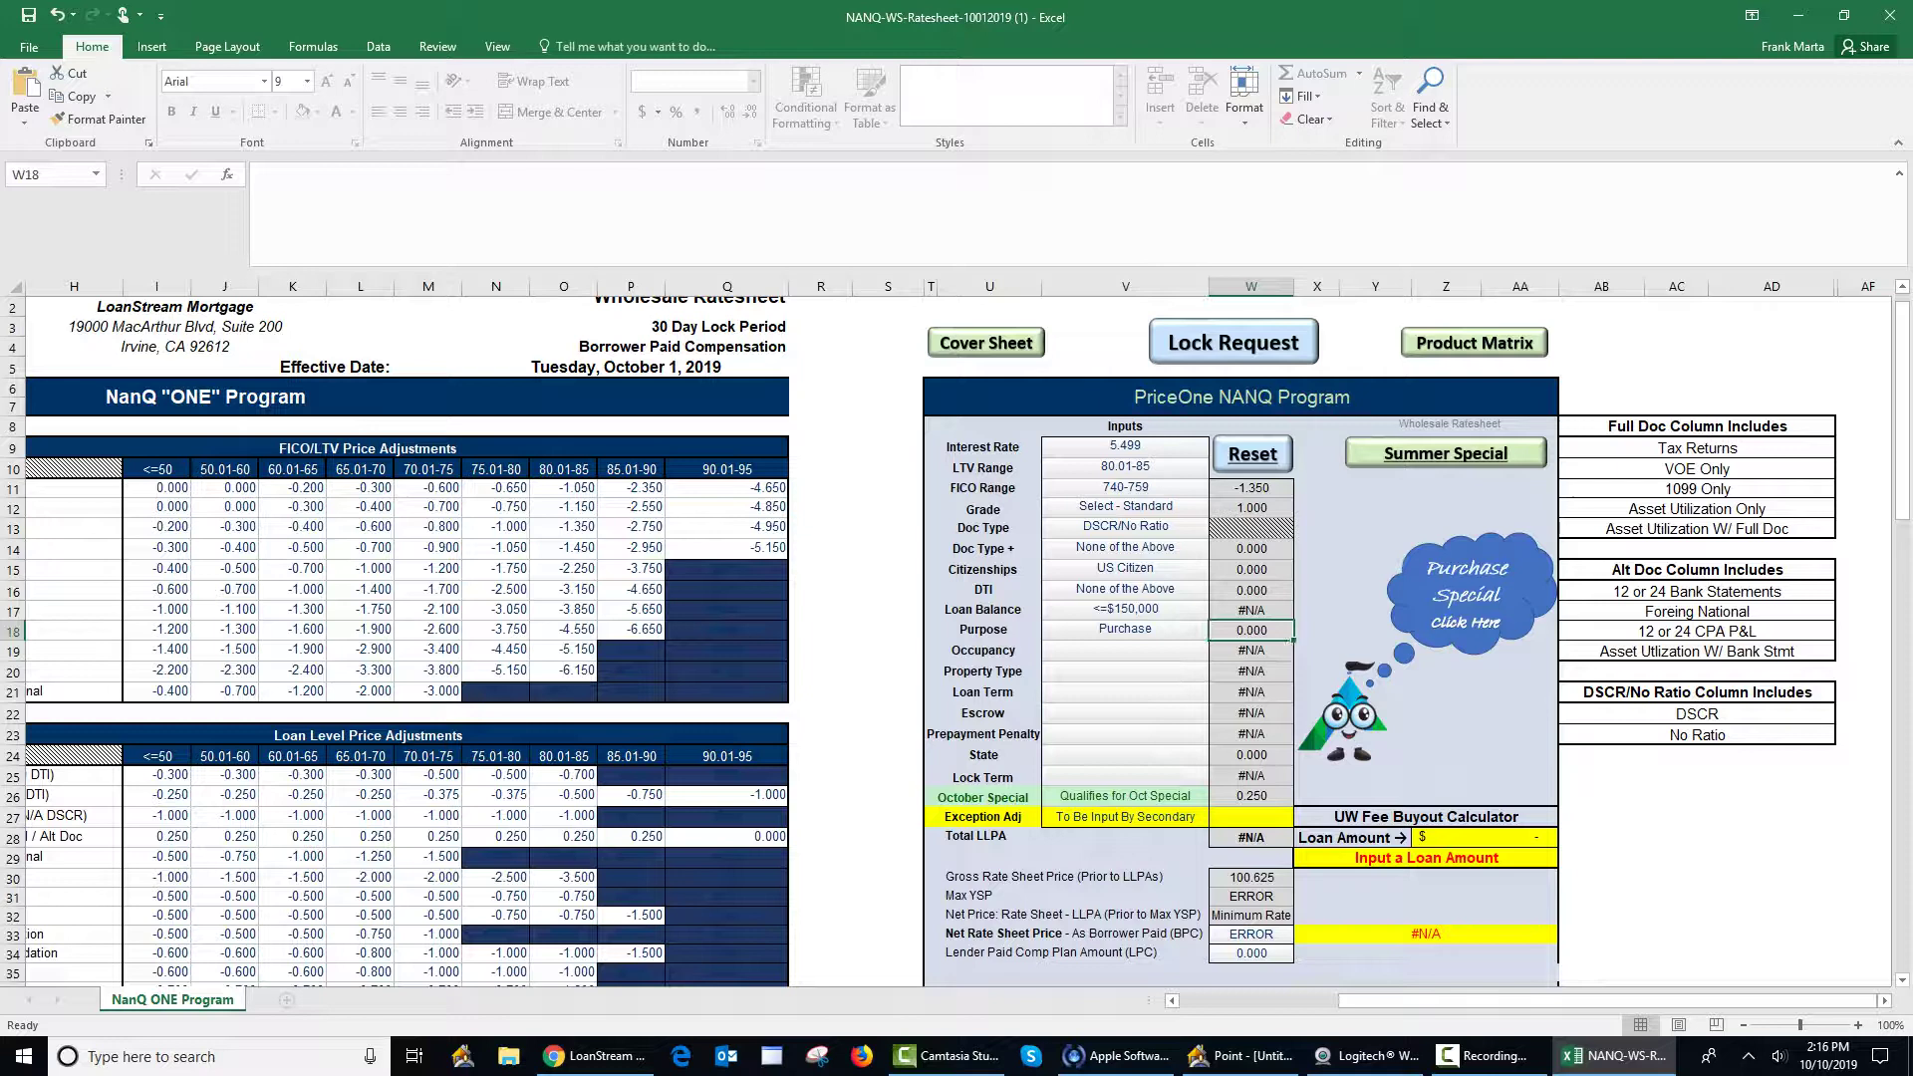
Step: Set occupancy to Non-Owner (DSCR/No Ratio)
key(Down)
key(alt+Down)
key(Down)
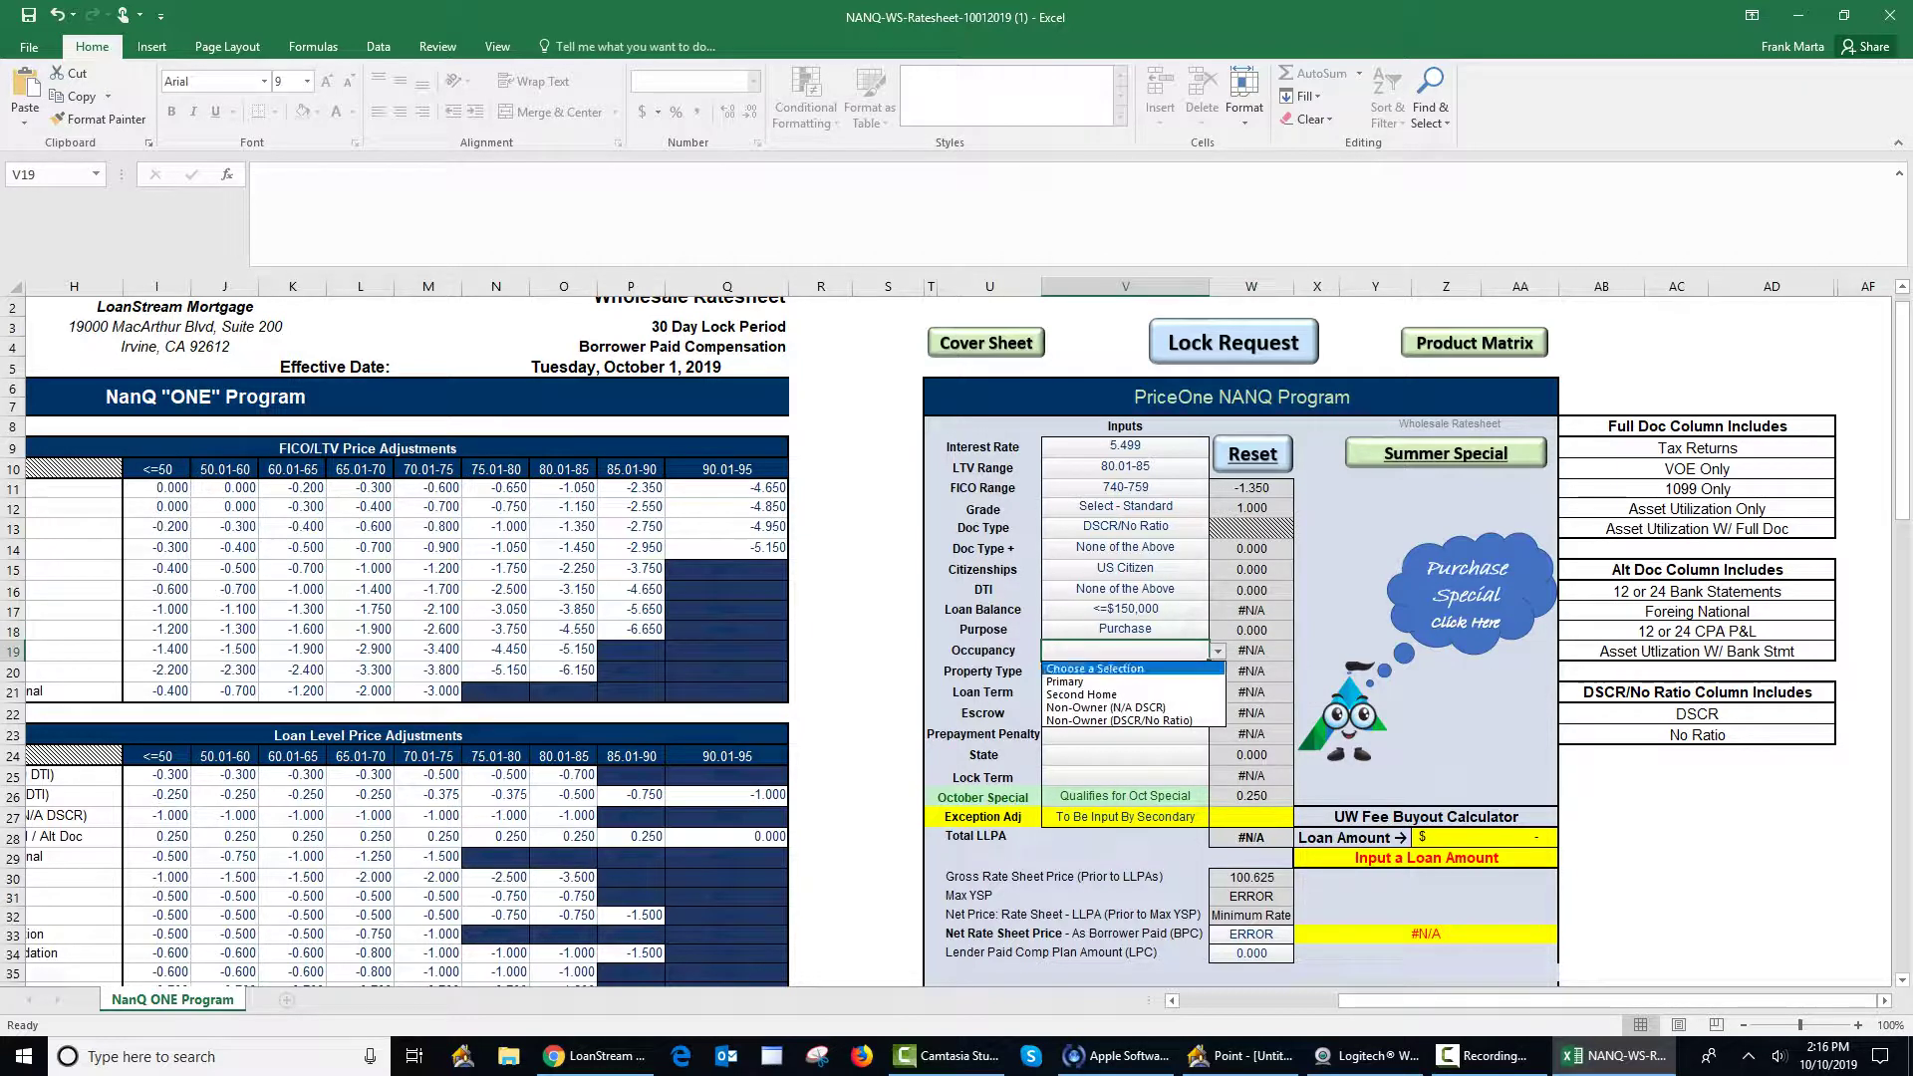
key(Down)
key(Down)
key(Down)
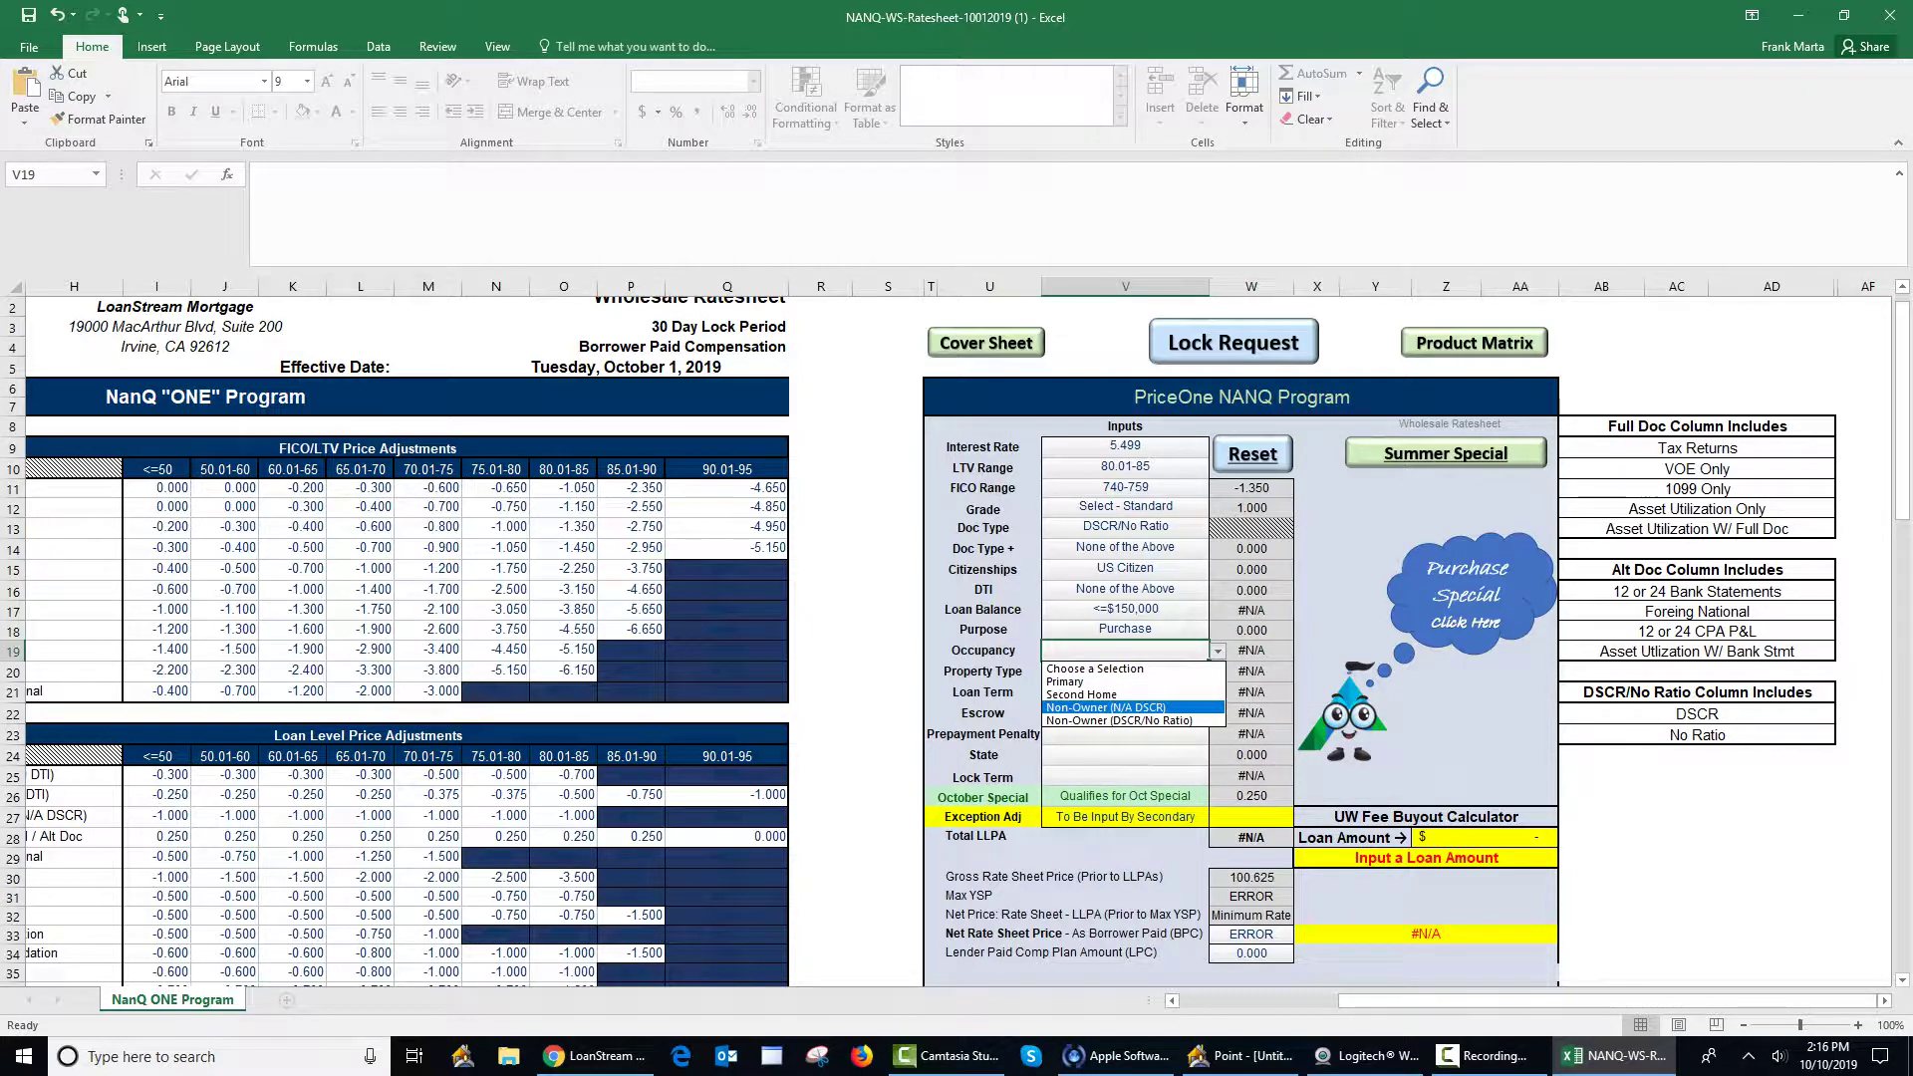
key(Down)
key(Return)
key(Down)
key(Down)
Step: Set property type to SFR and highlight 30YR Fixed in the loan term list
key(Up)
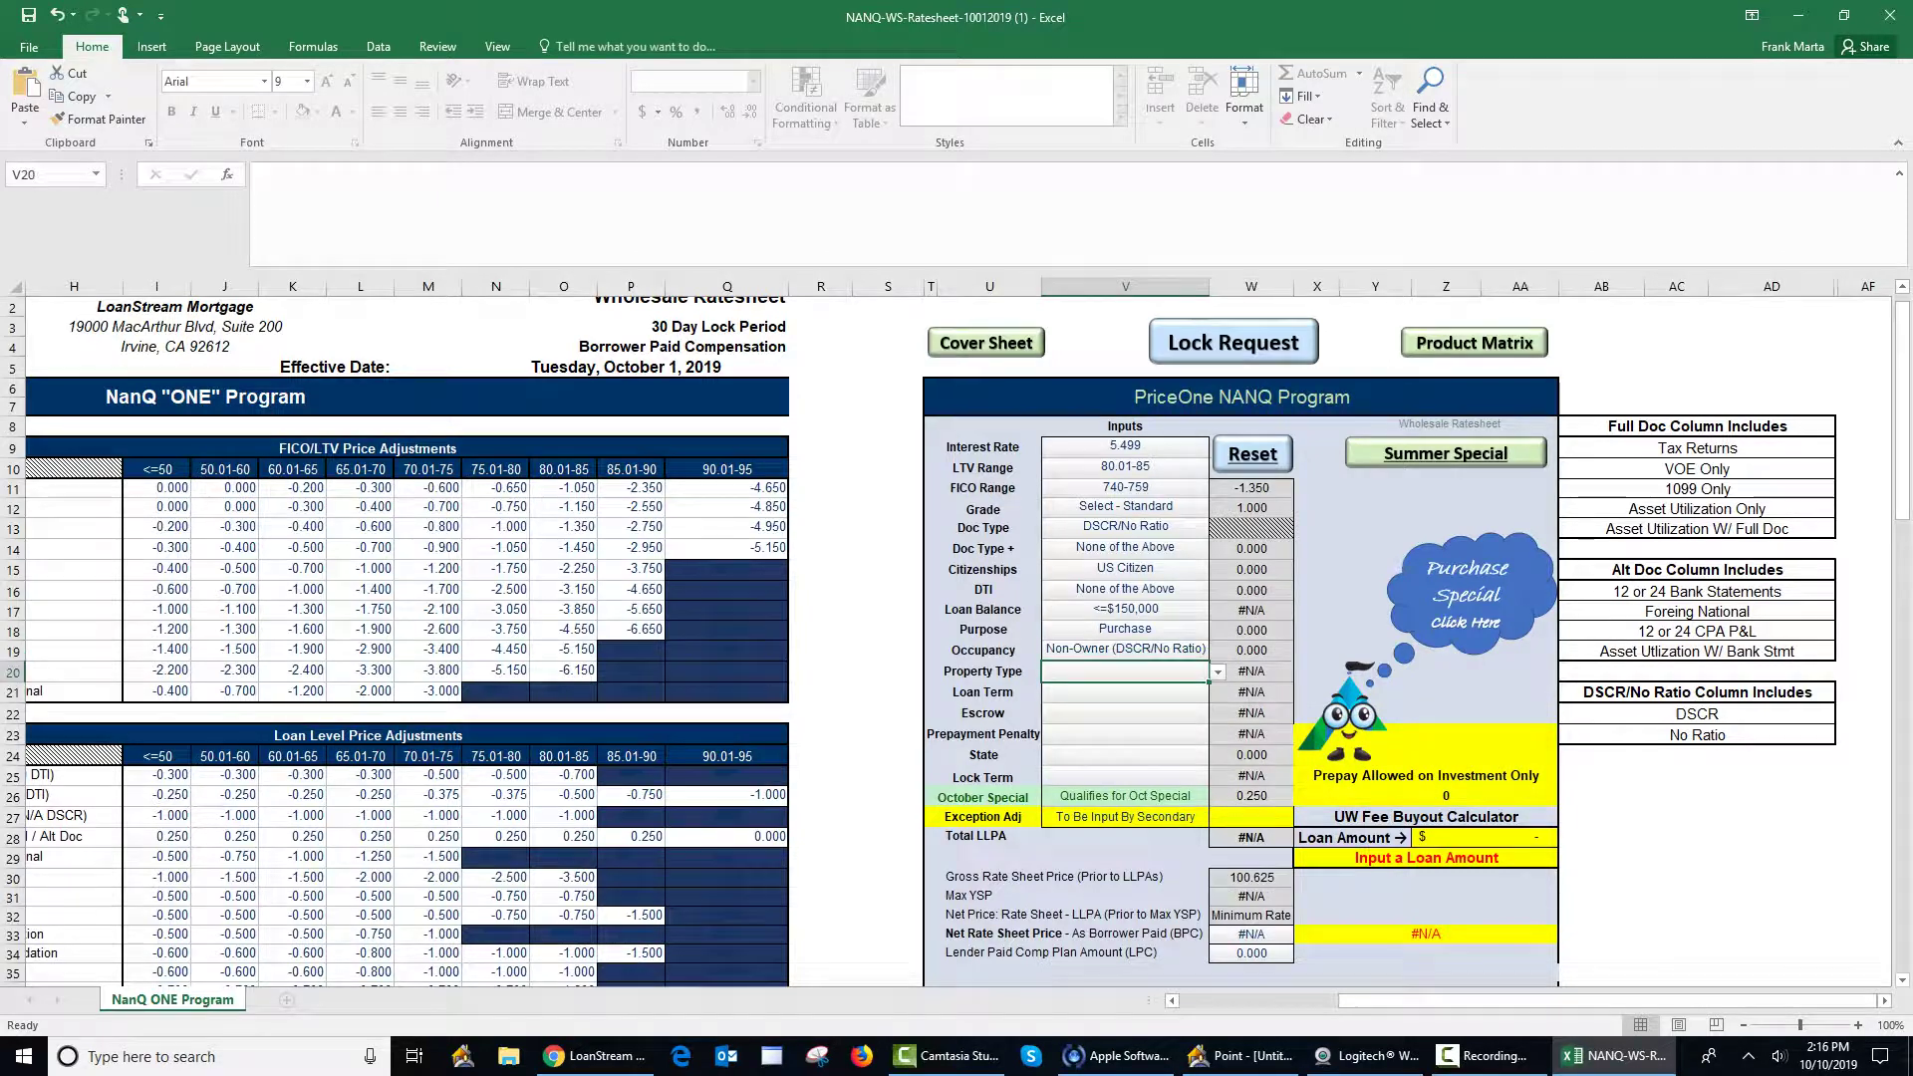
key(alt+Down)
key(Down)
key(Return)
key(Down)
key(alt+Down)
key(Down)
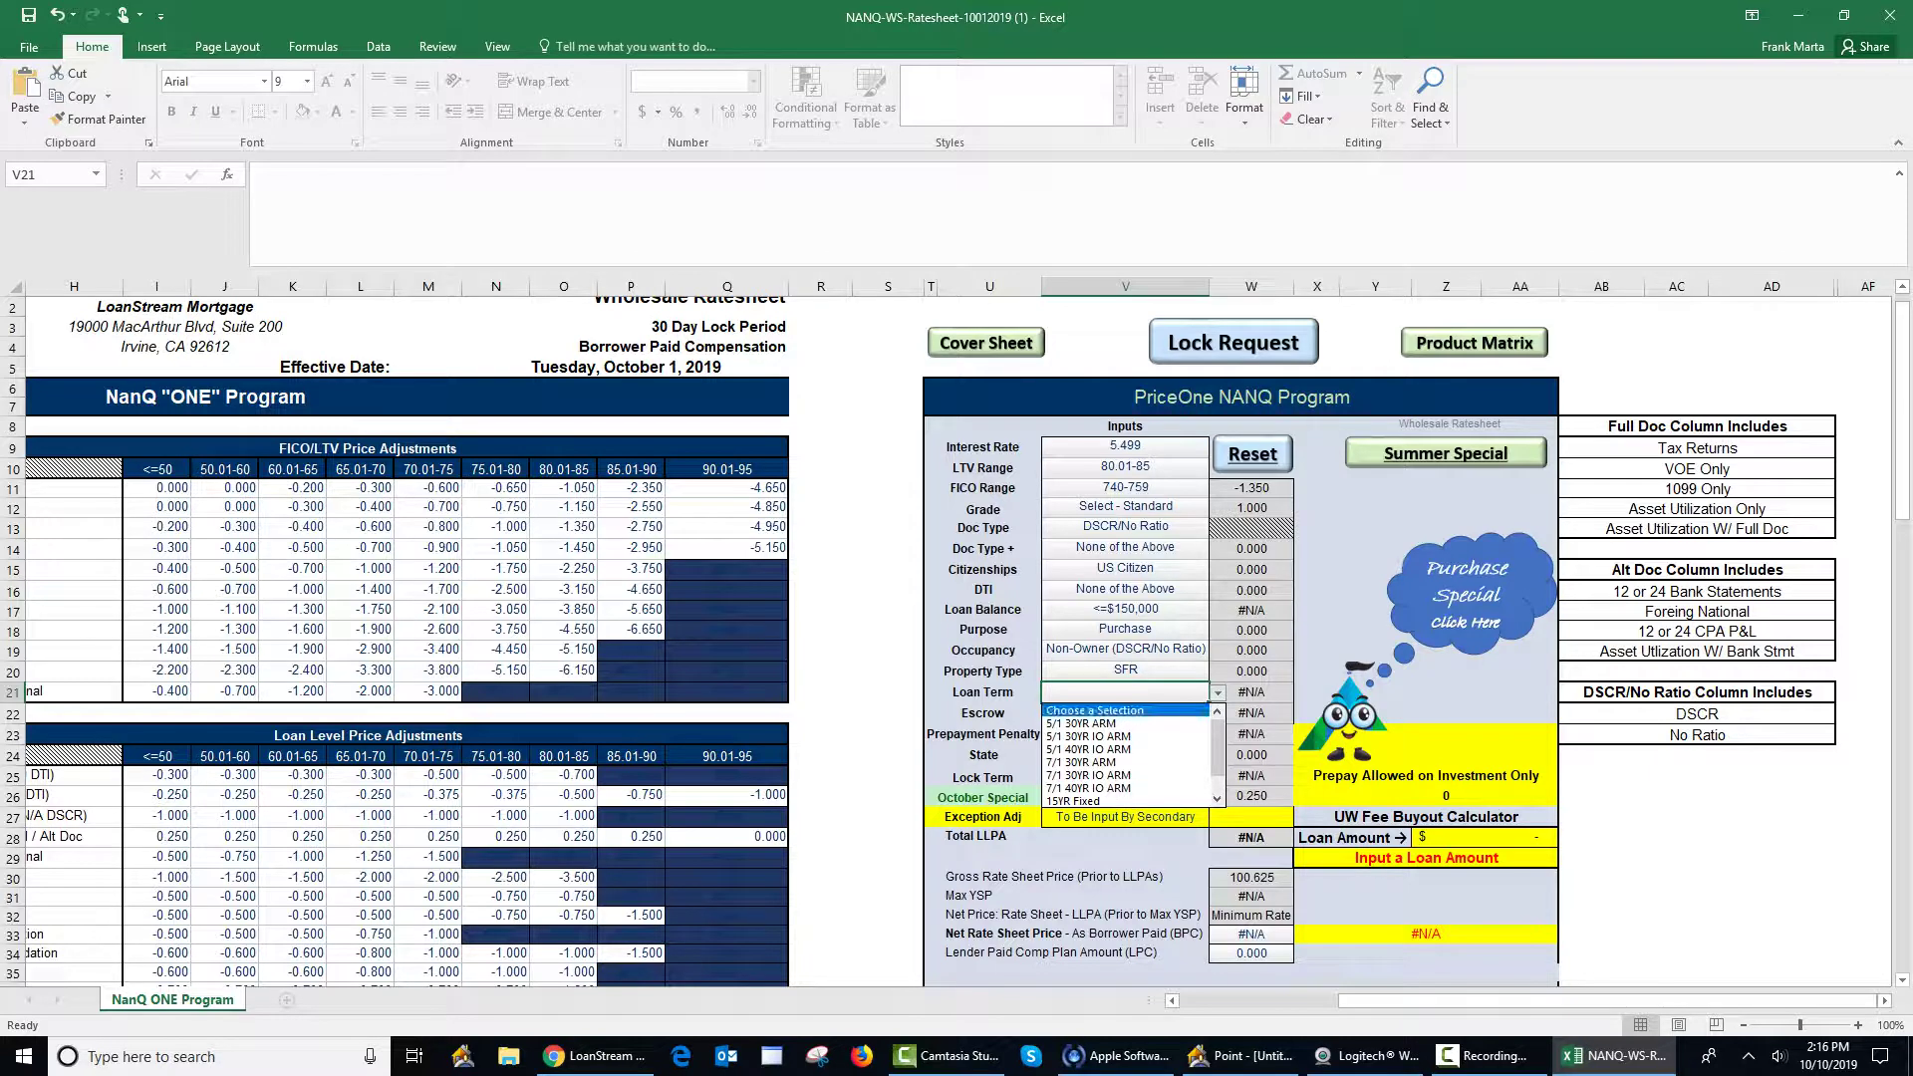
key(Down)
key(Down)
key(Down)
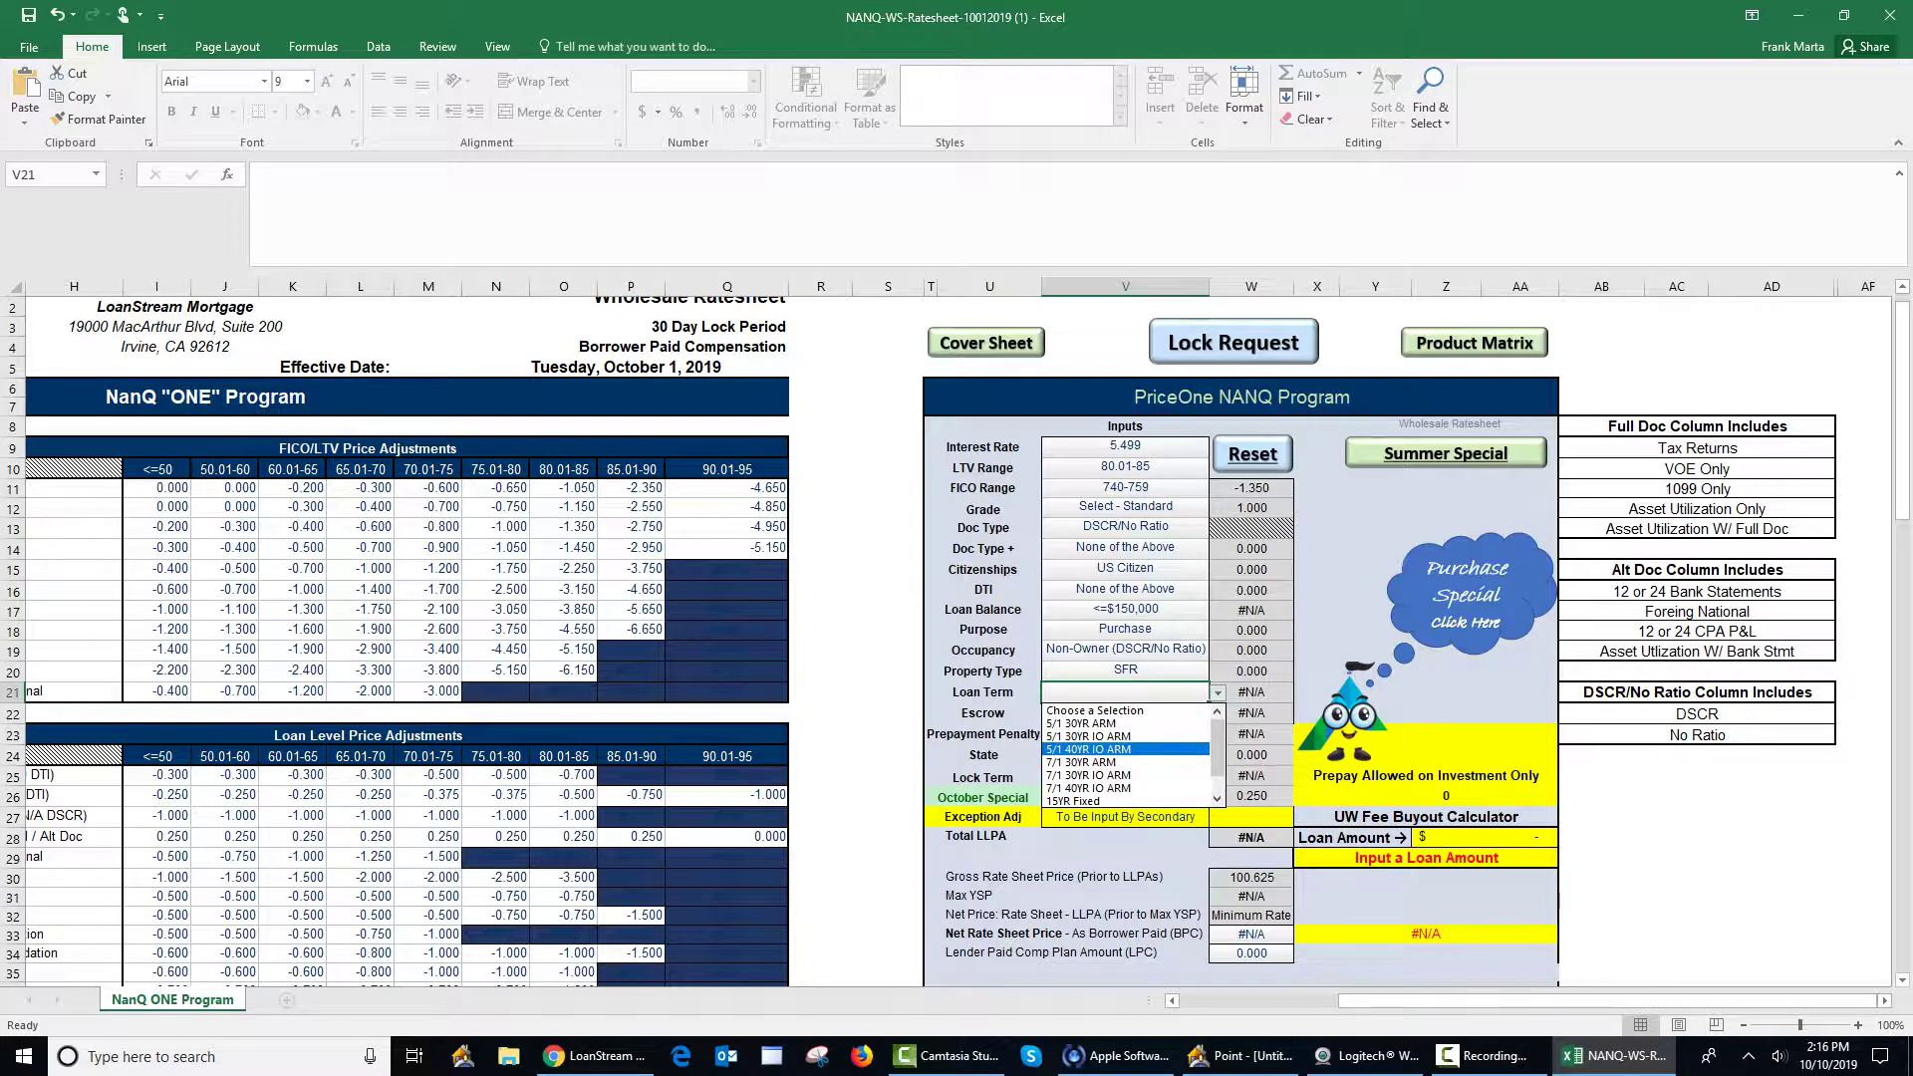
key(Down)
key(Down)
key(Down)
key(Down)
key(Down)
Step: Confirm the 30YR Fixed loan term and set escrow to Escrow Not Waived
key(Return)
key(Down)
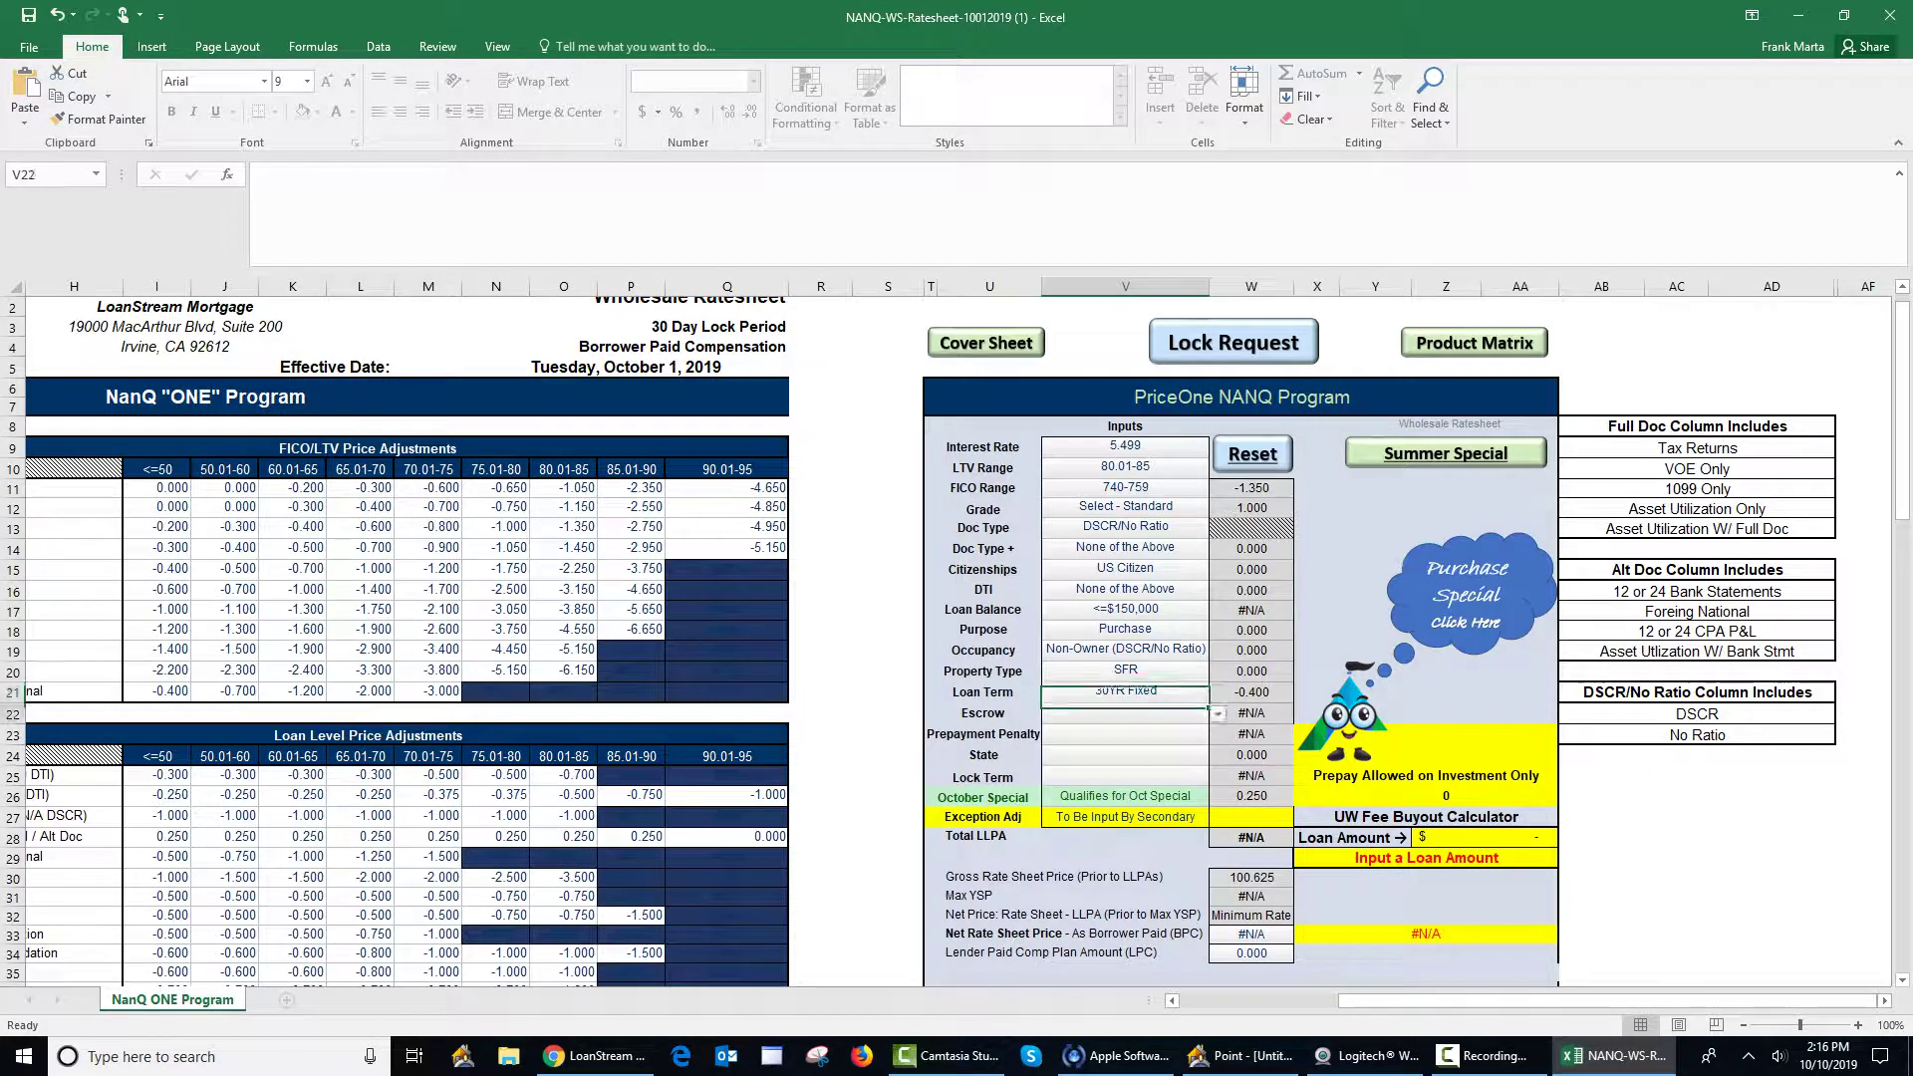
key(alt+Down)
key(Down)
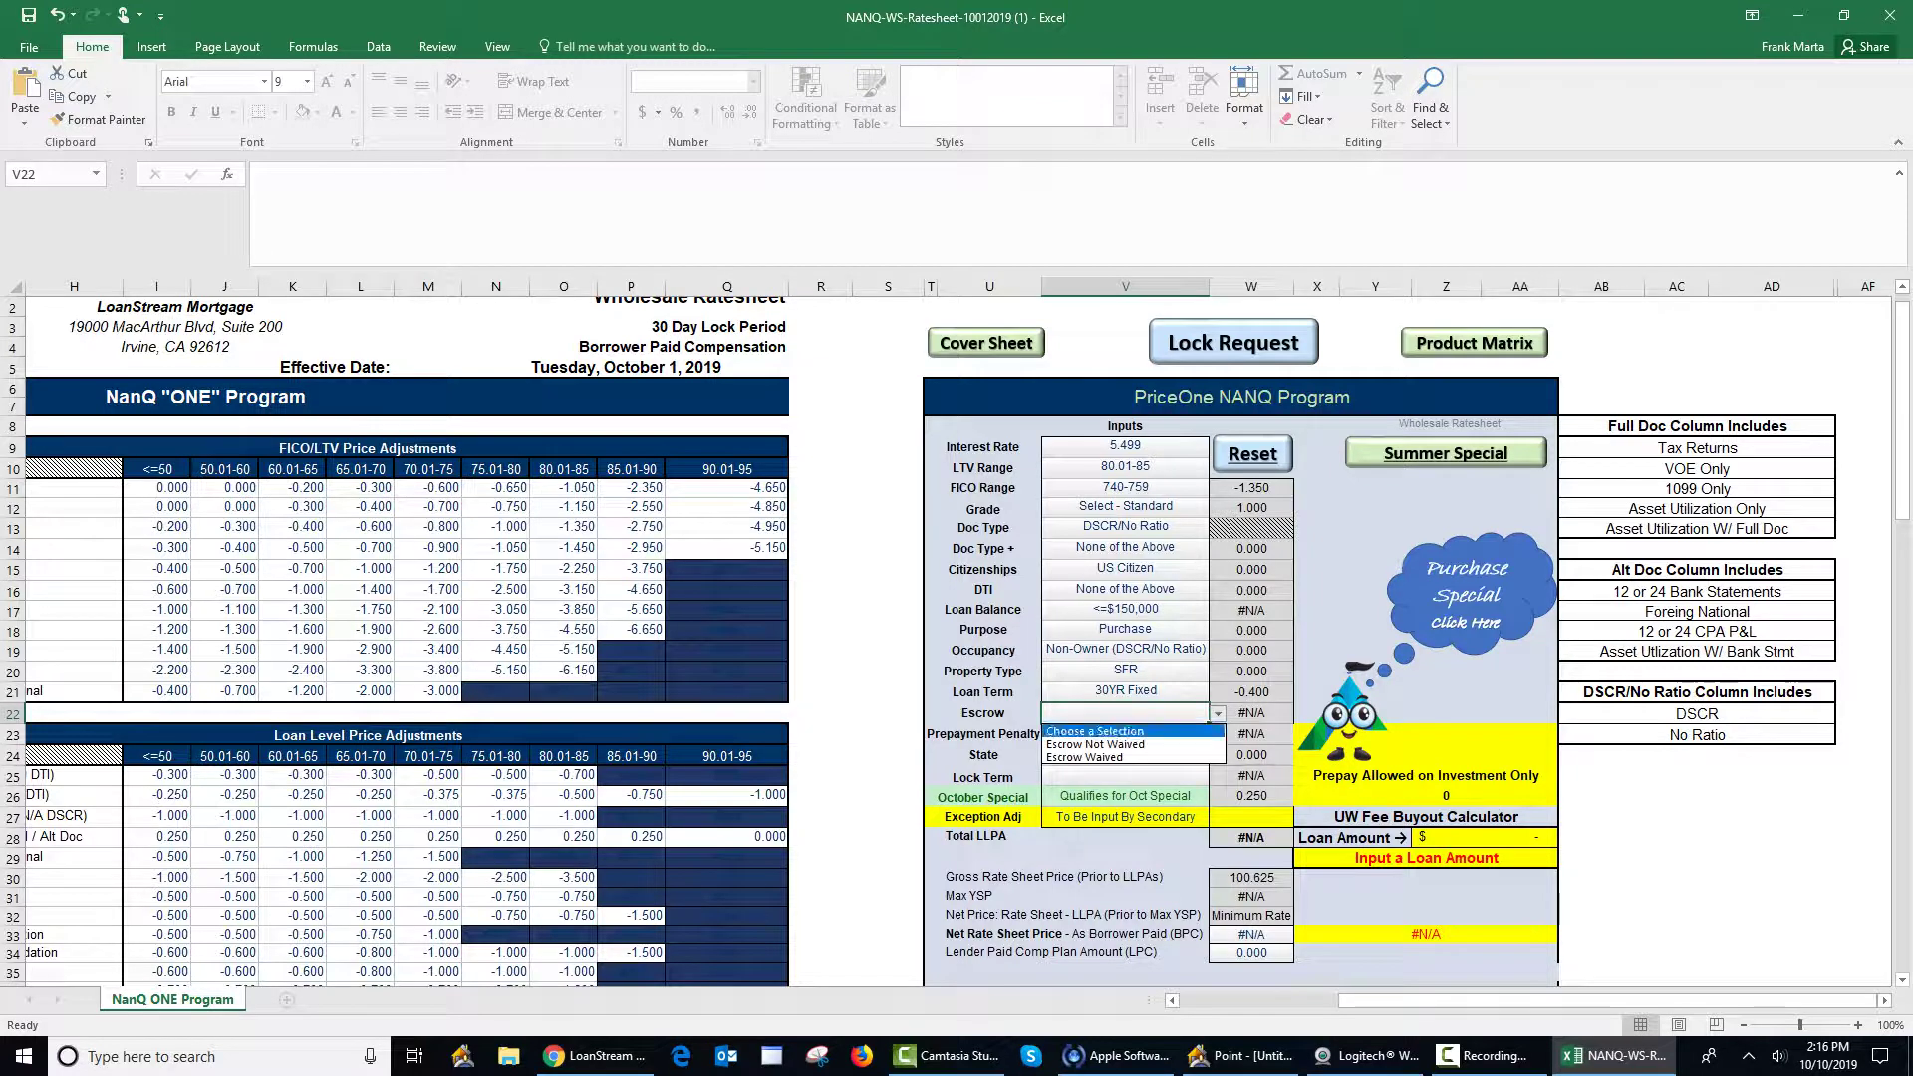
key(Down)
key(Down)
key(Up)
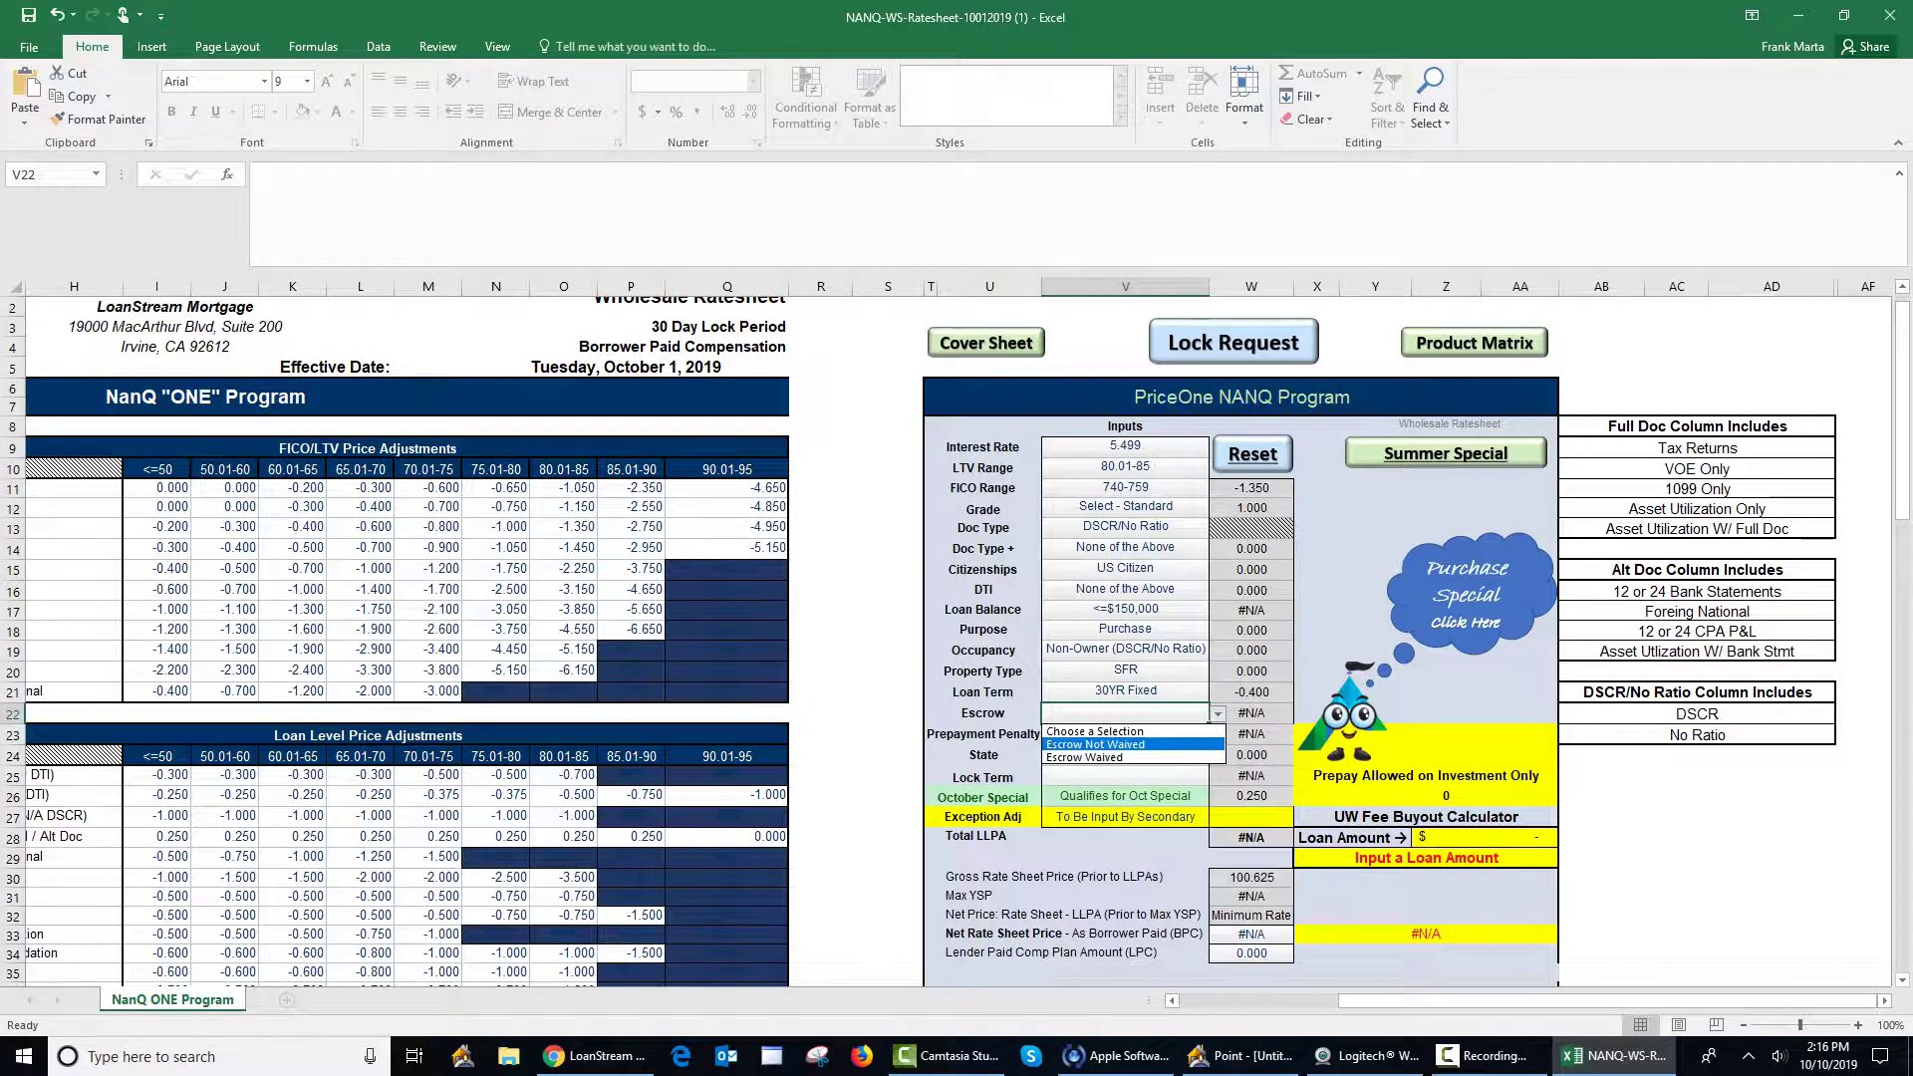
key(Return)
key(Down)
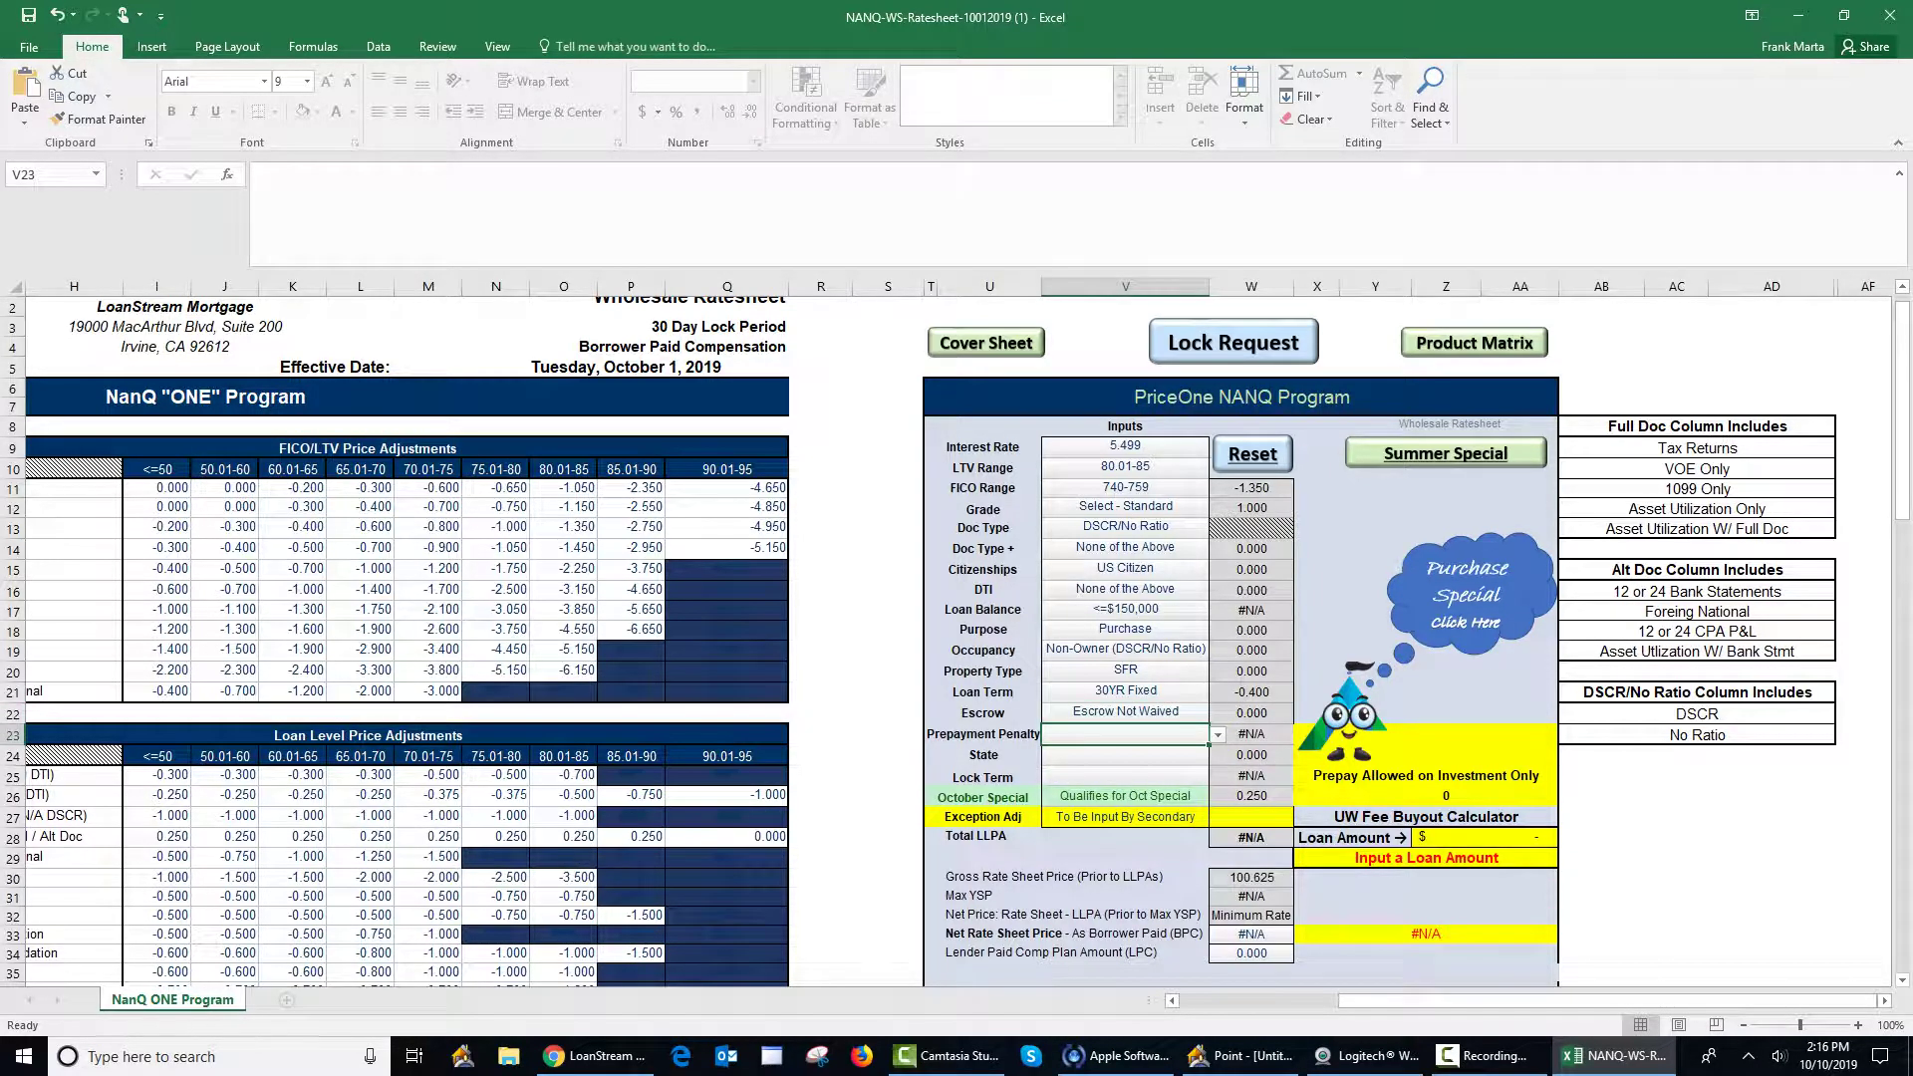
Step: Set prepayment penalty to No Prepay and state to All Other States
key(alt+Down)
key(Down)
key(Return)
key(Down)
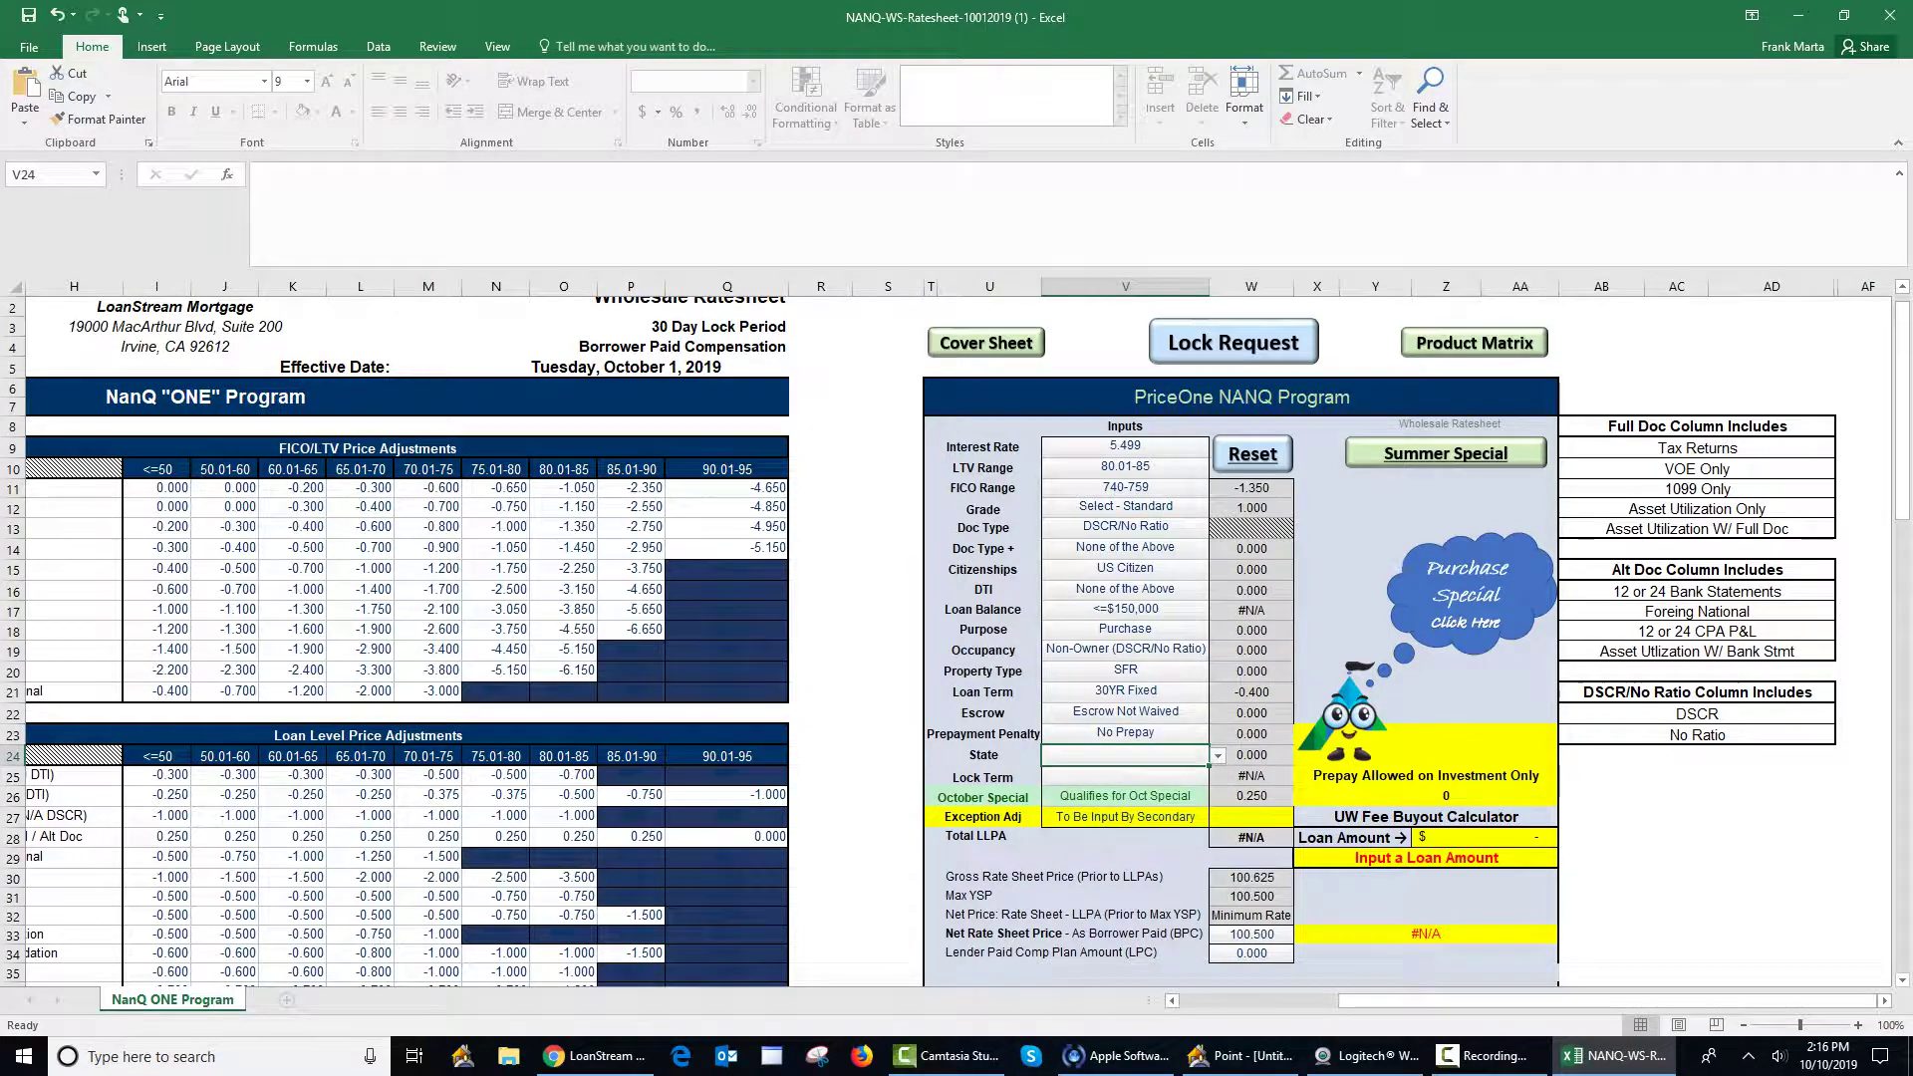
key(Down)
key(Down)
key(Down)
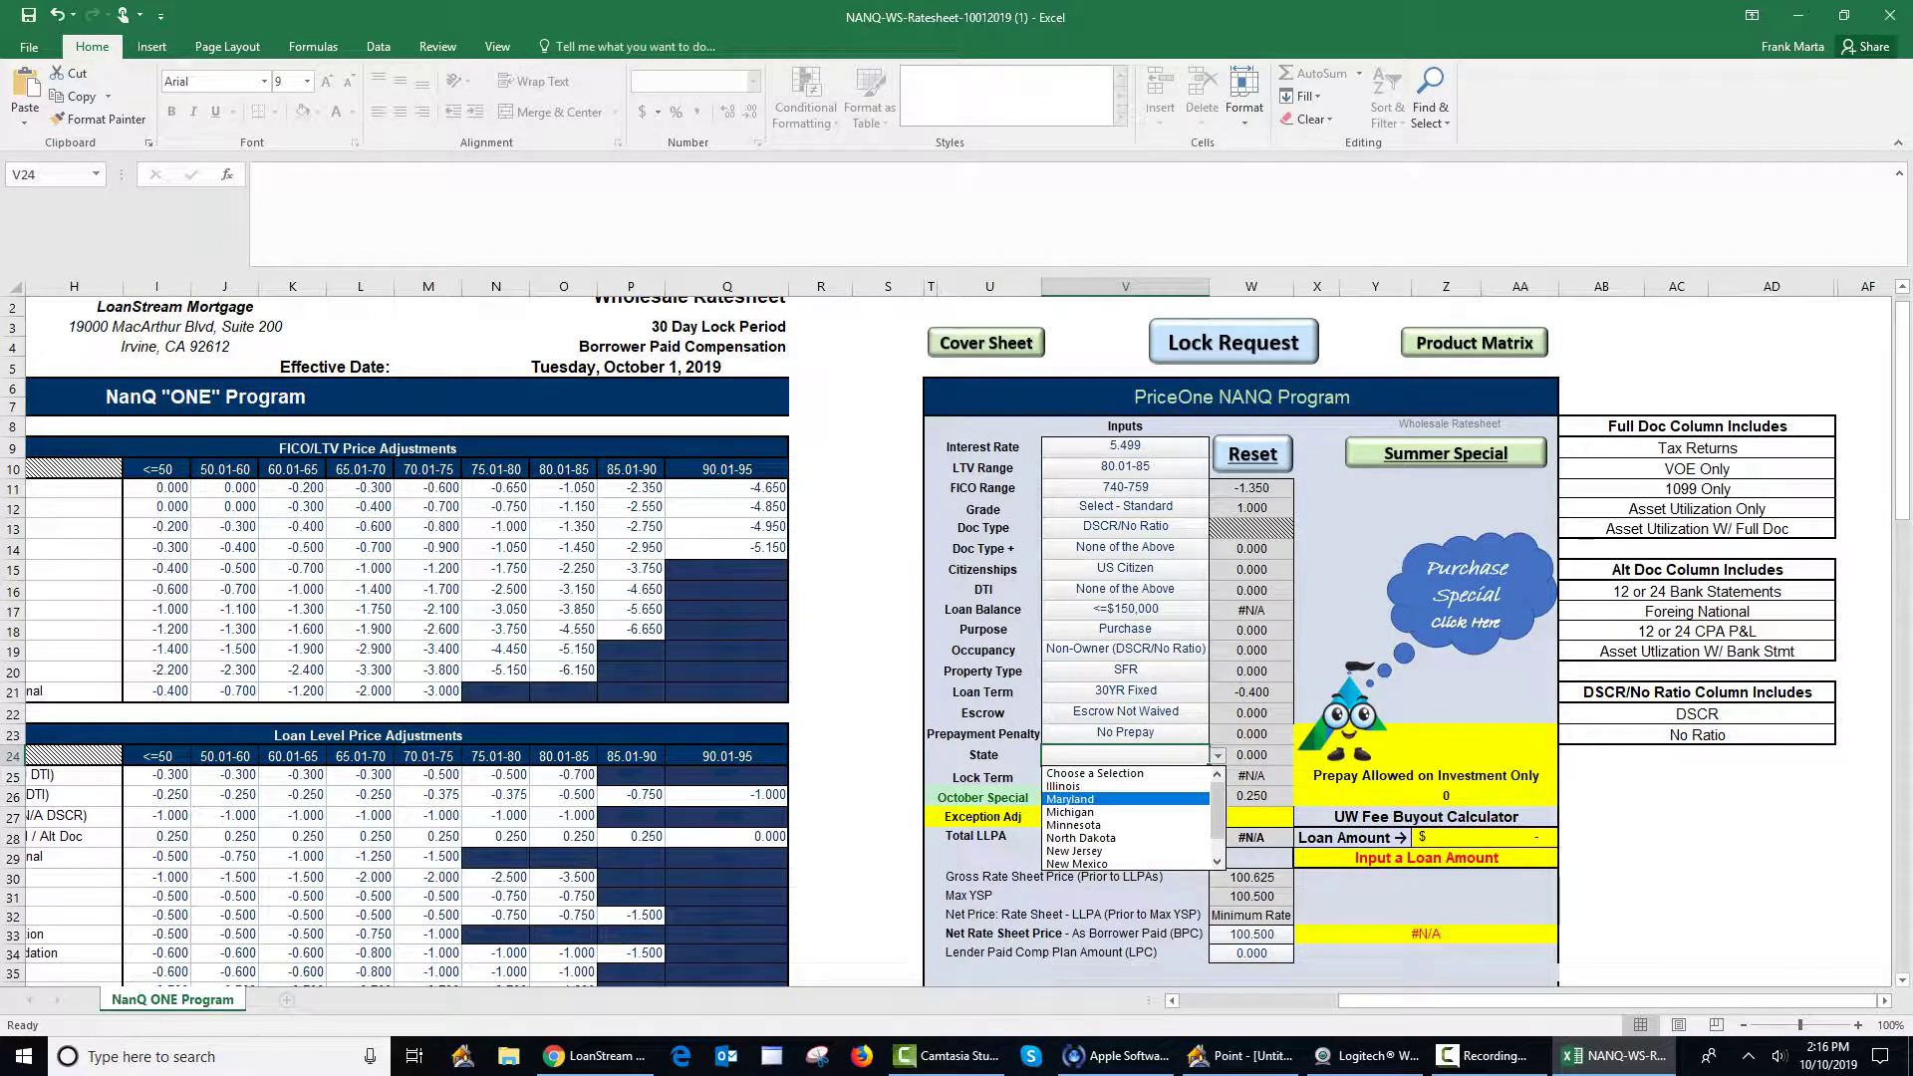
scroll(1128, 817, down, 1)
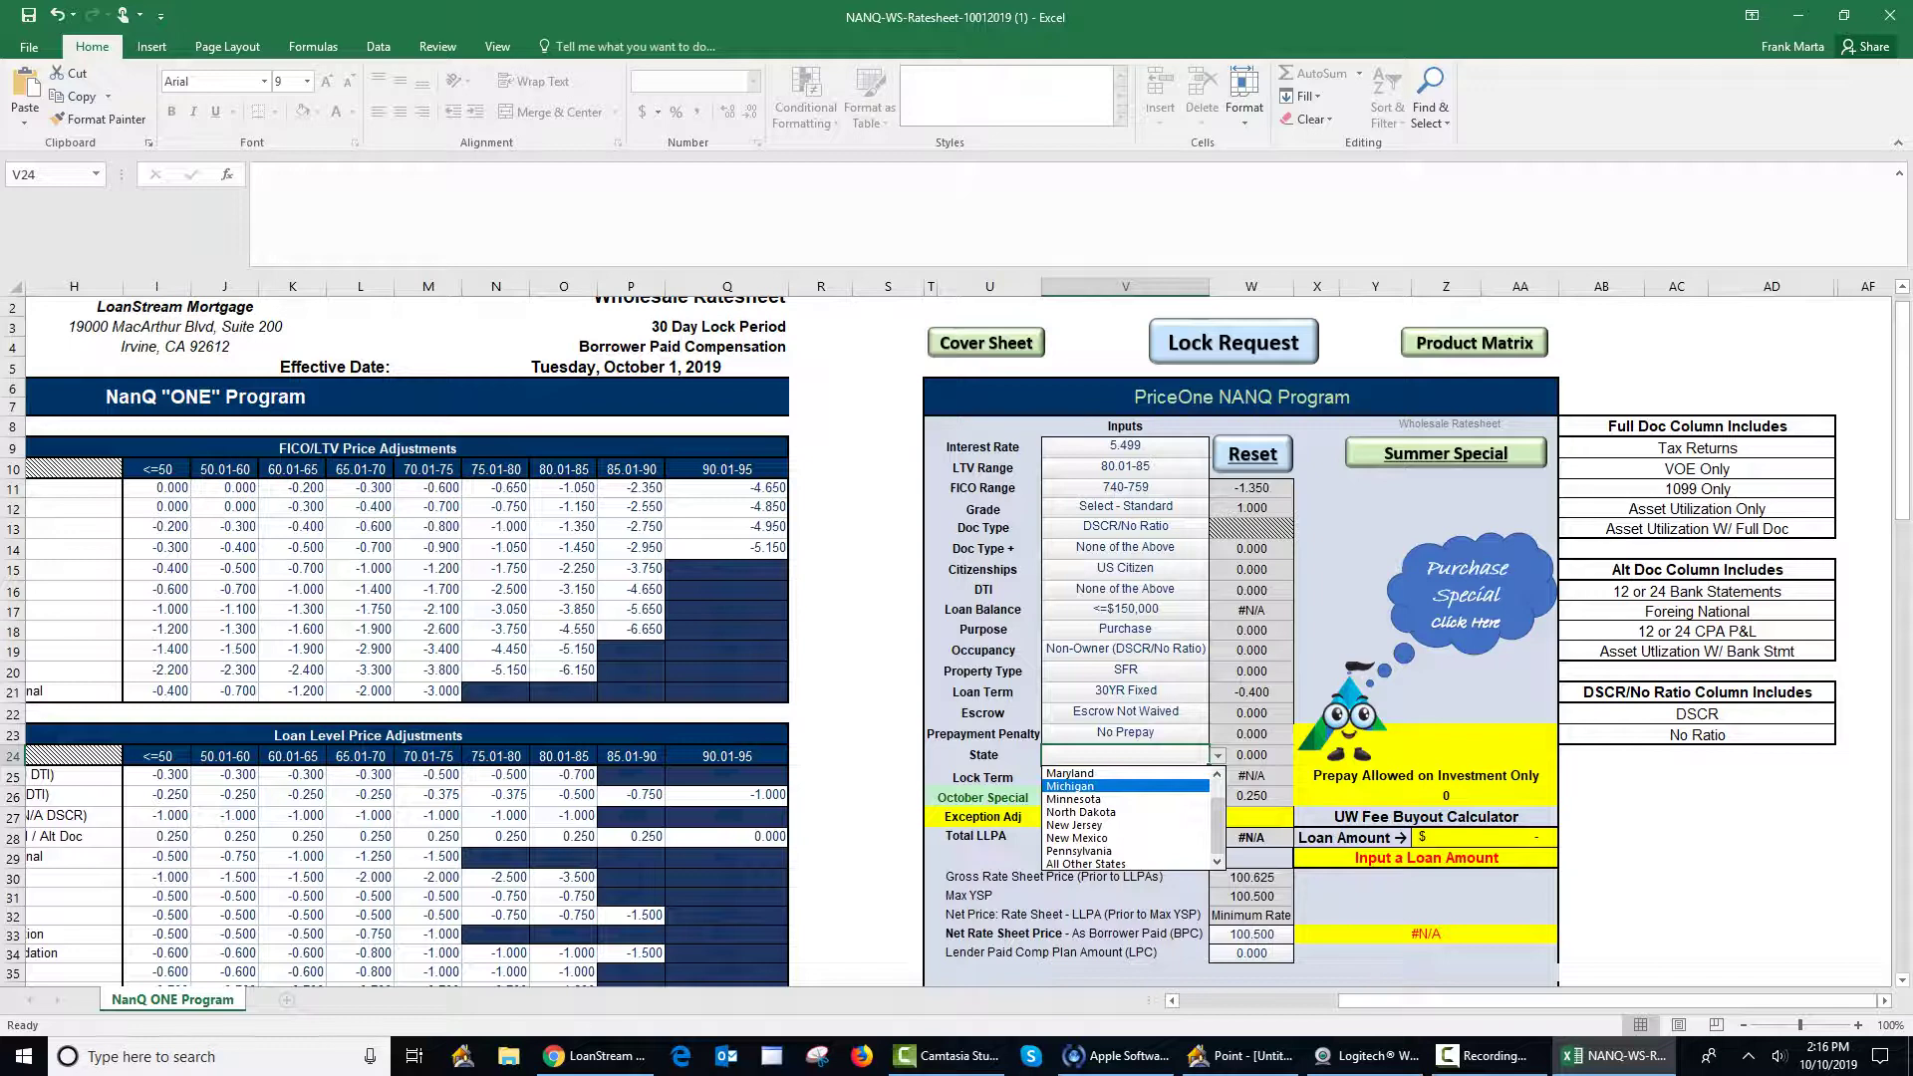
key(Return)
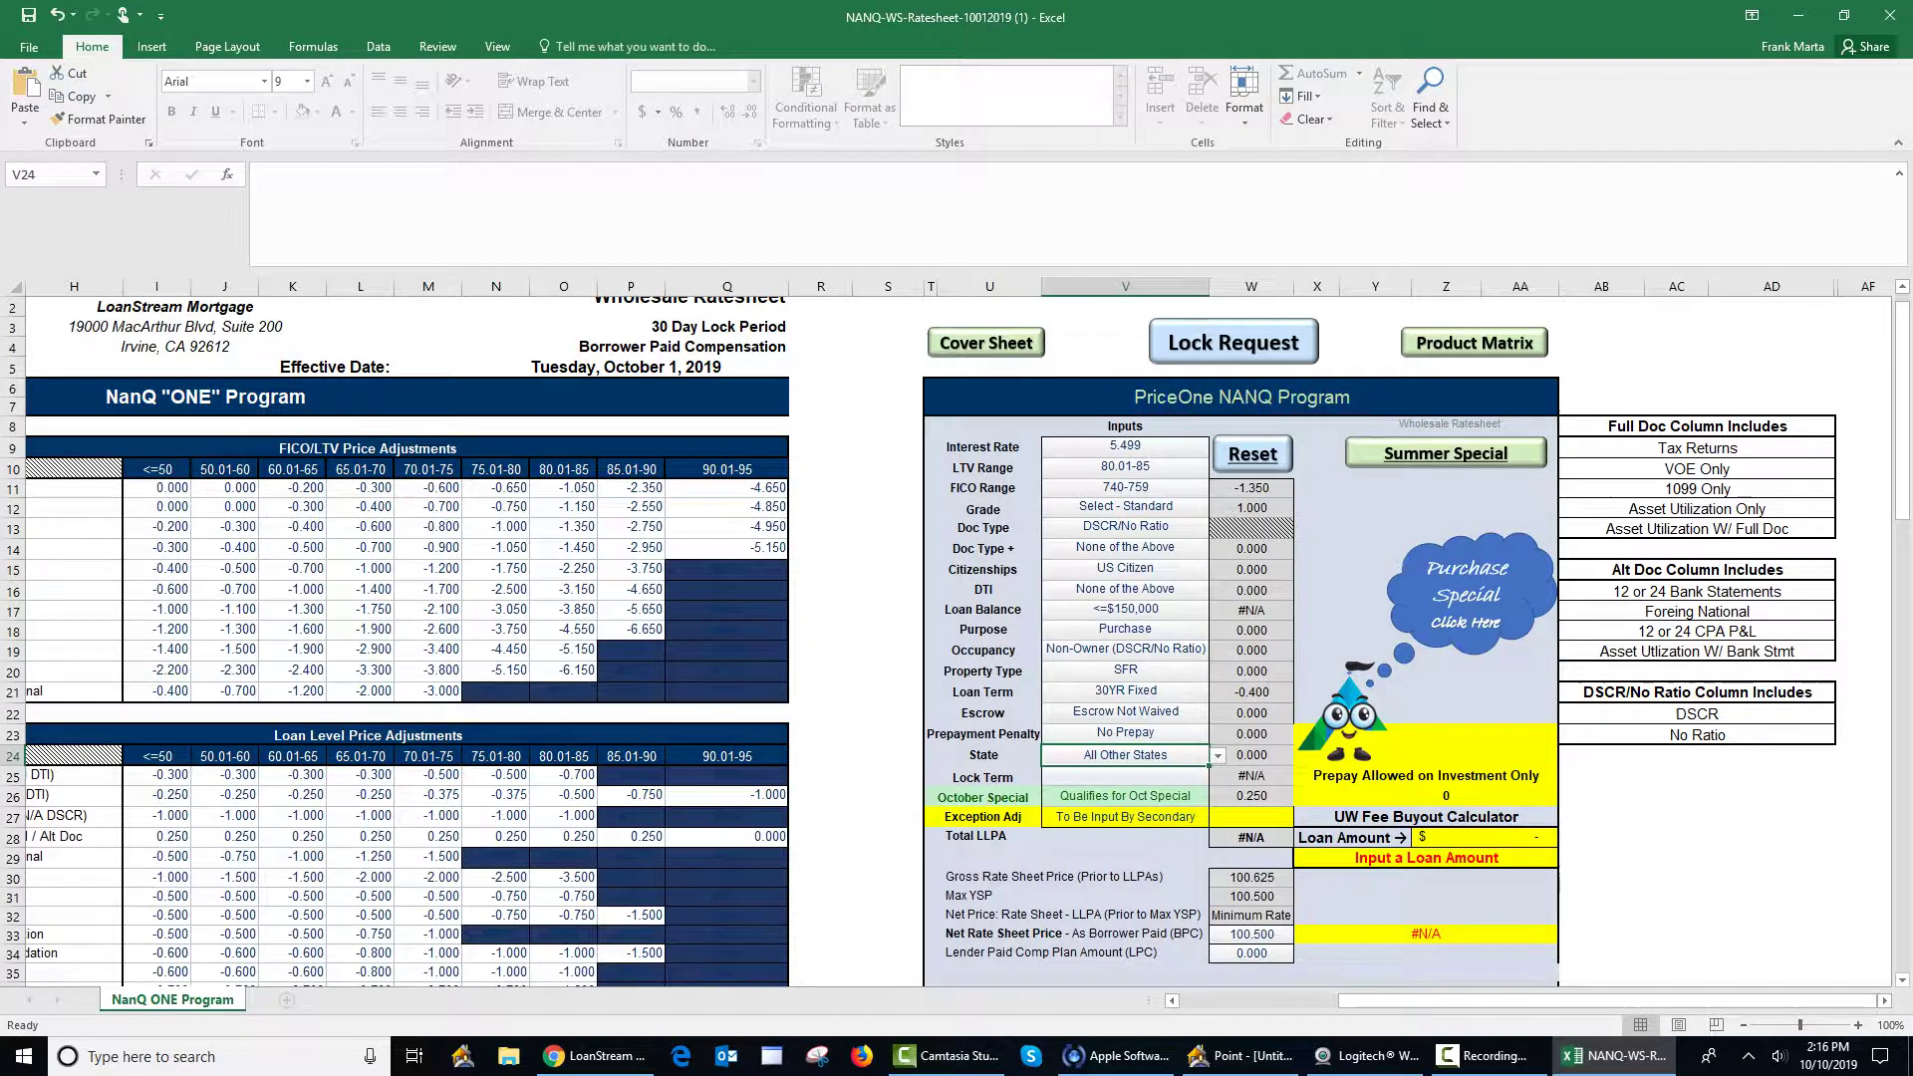
key(Down)
key(alt+Down)
key(Down)
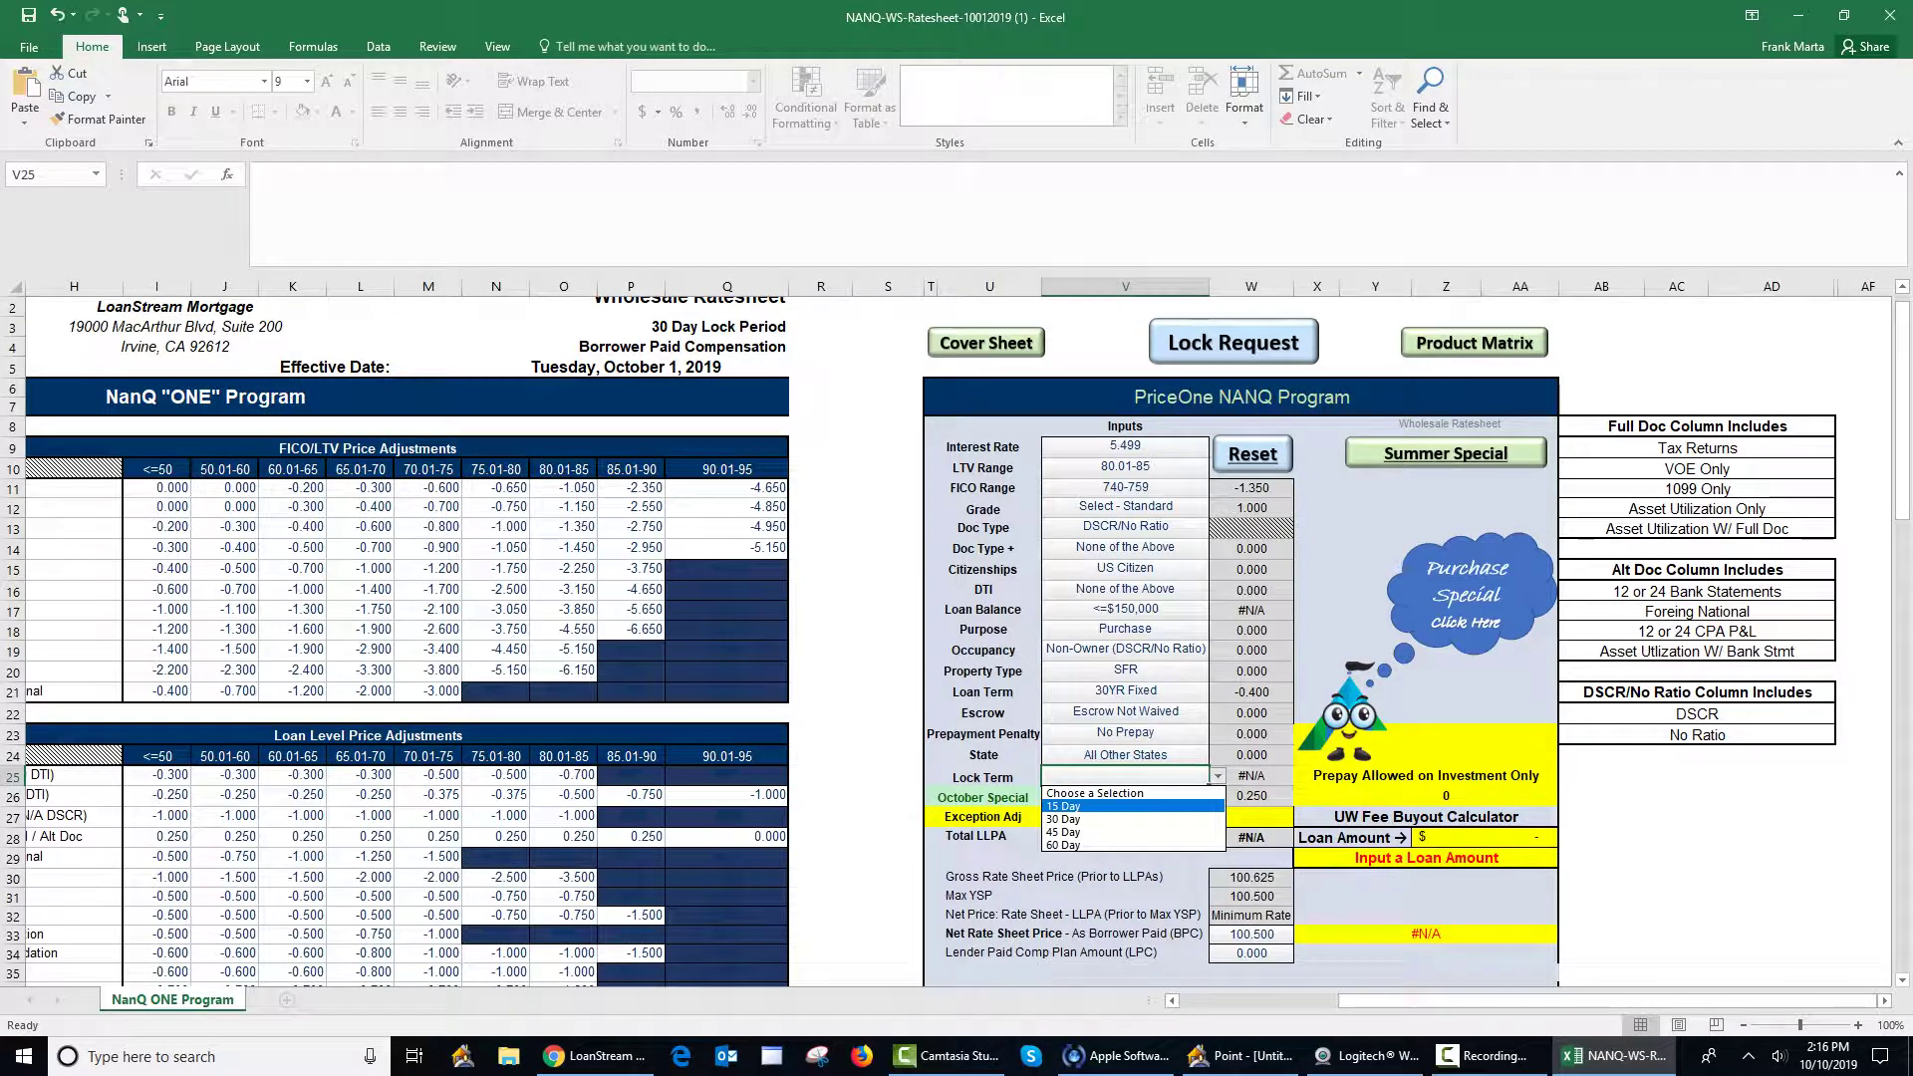
Step: Choose 30 Day as the lock term and move down to the pricing results
key(Down)
key(Return)
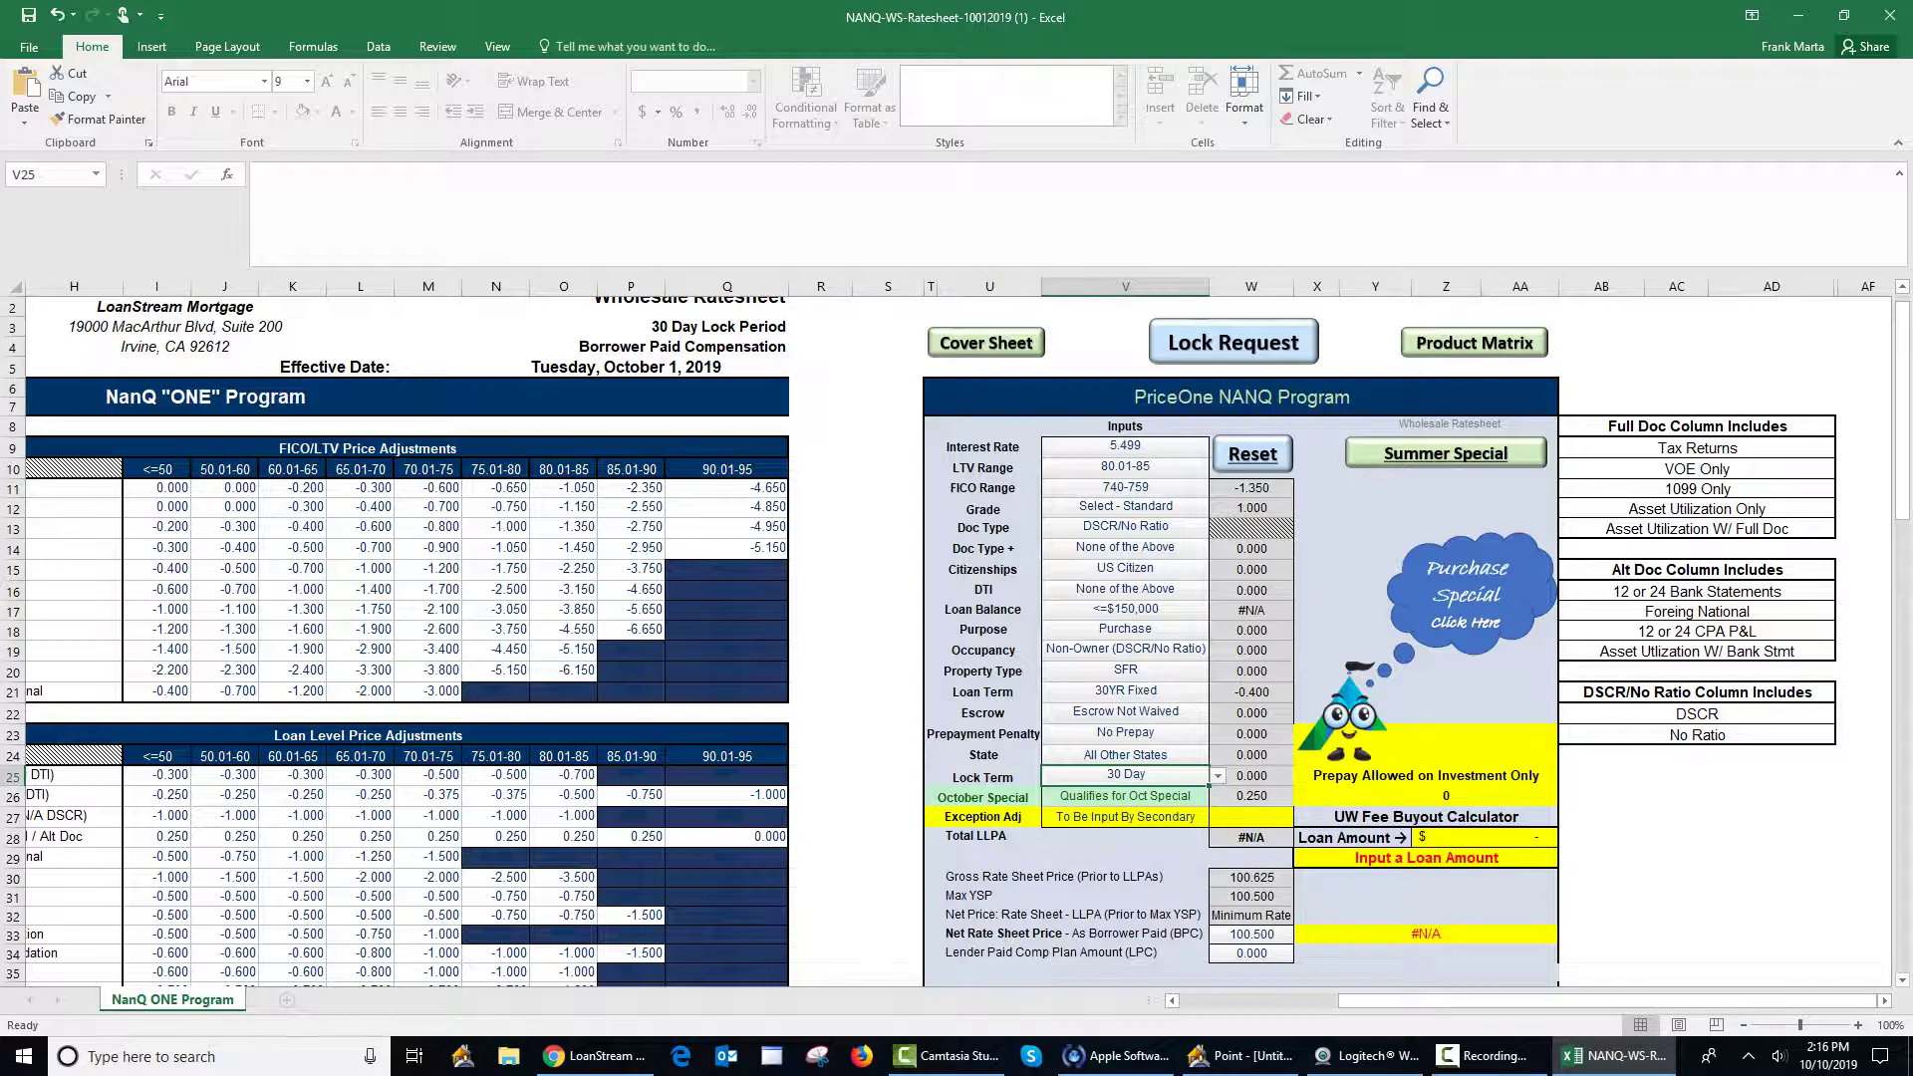
key(Down)
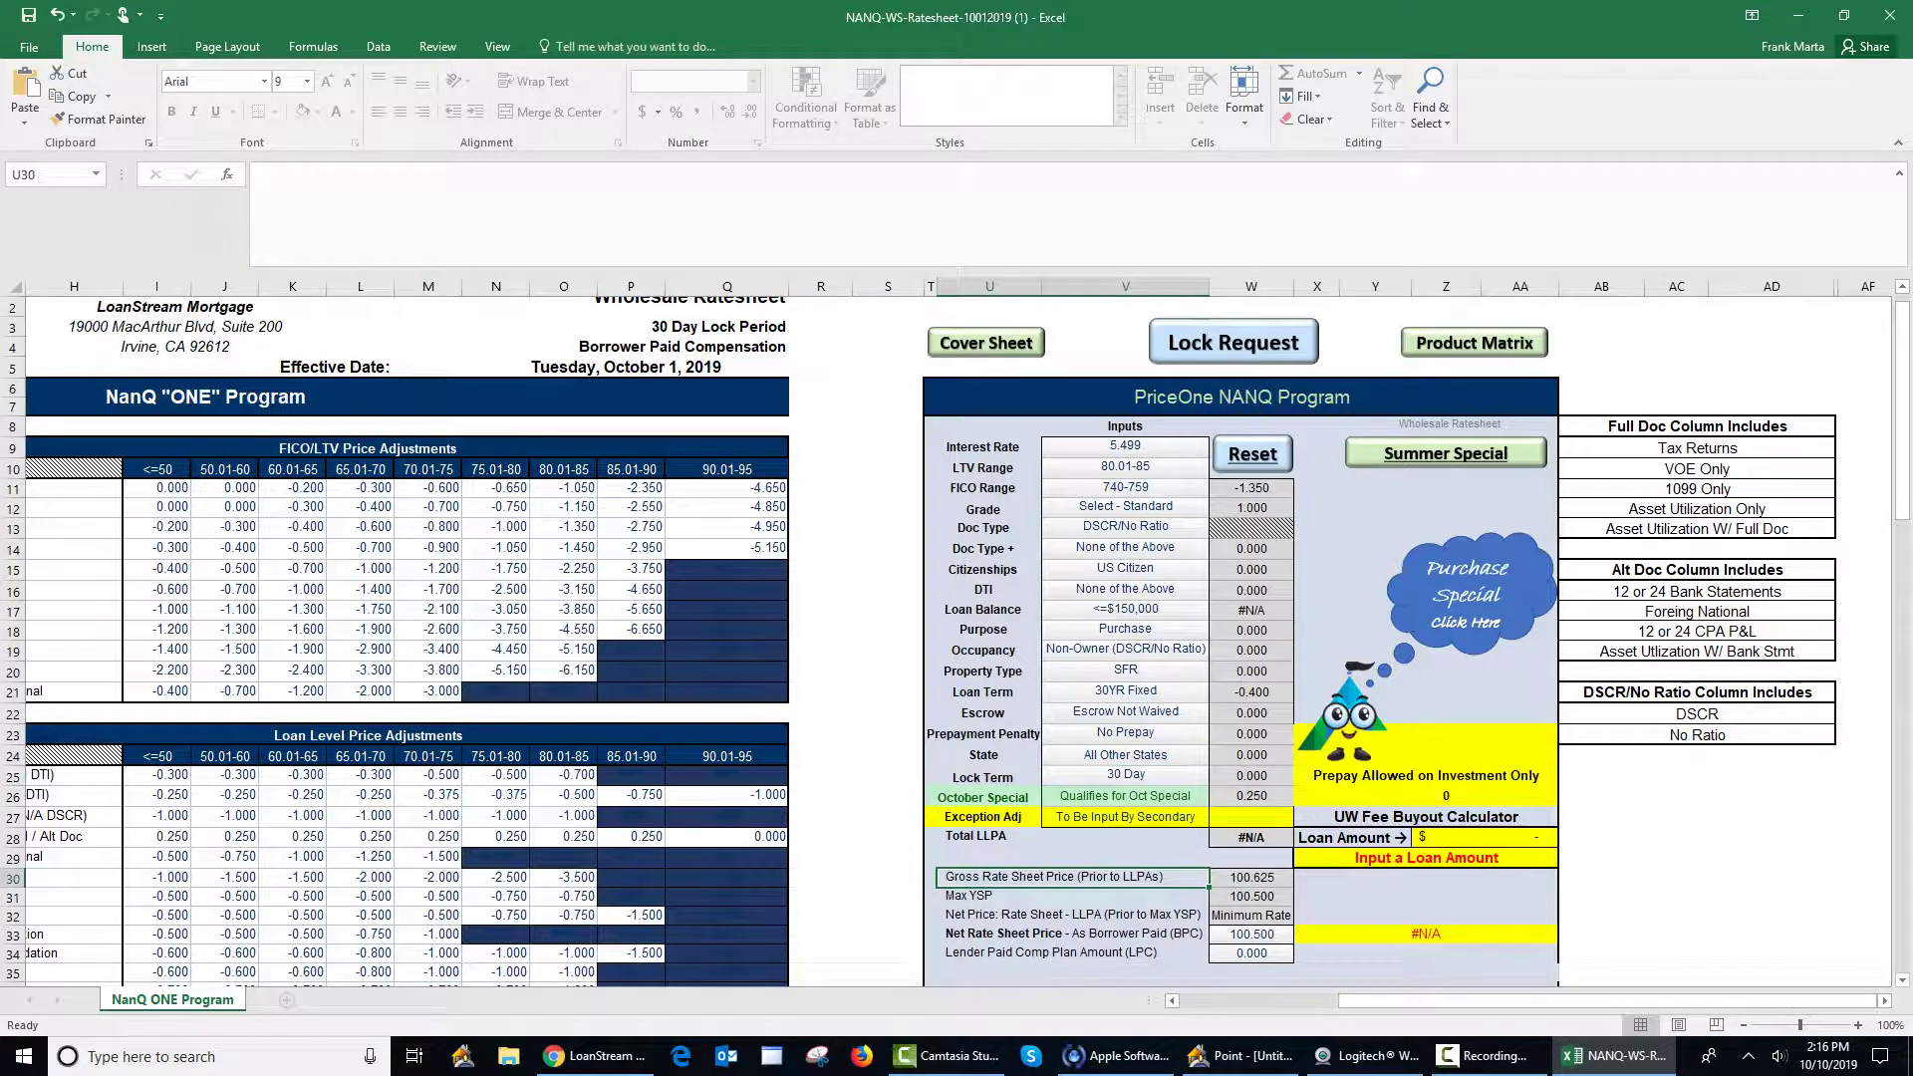
scroll(957, 638, down, 1)
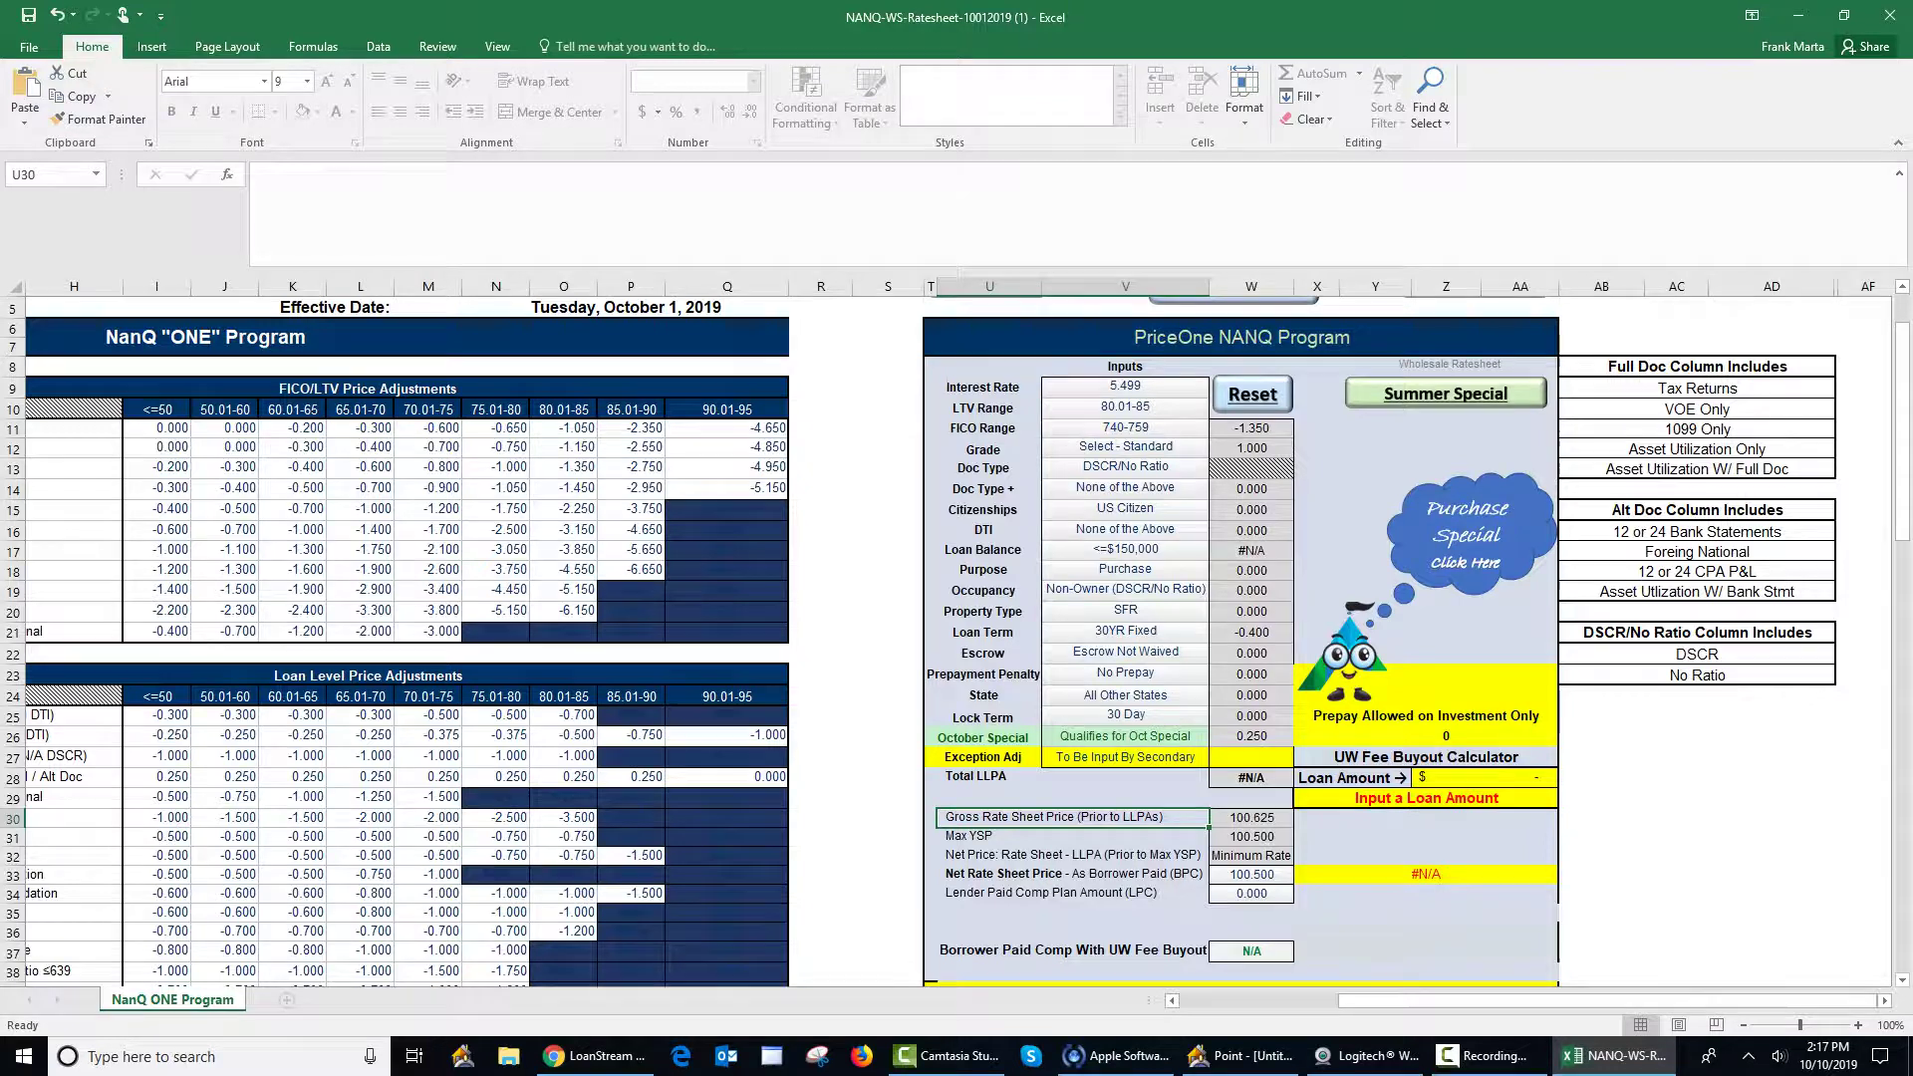
Step: Set the interest rate to 5.375
click(1112, 494)
click(1125, 386)
click(1219, 388)
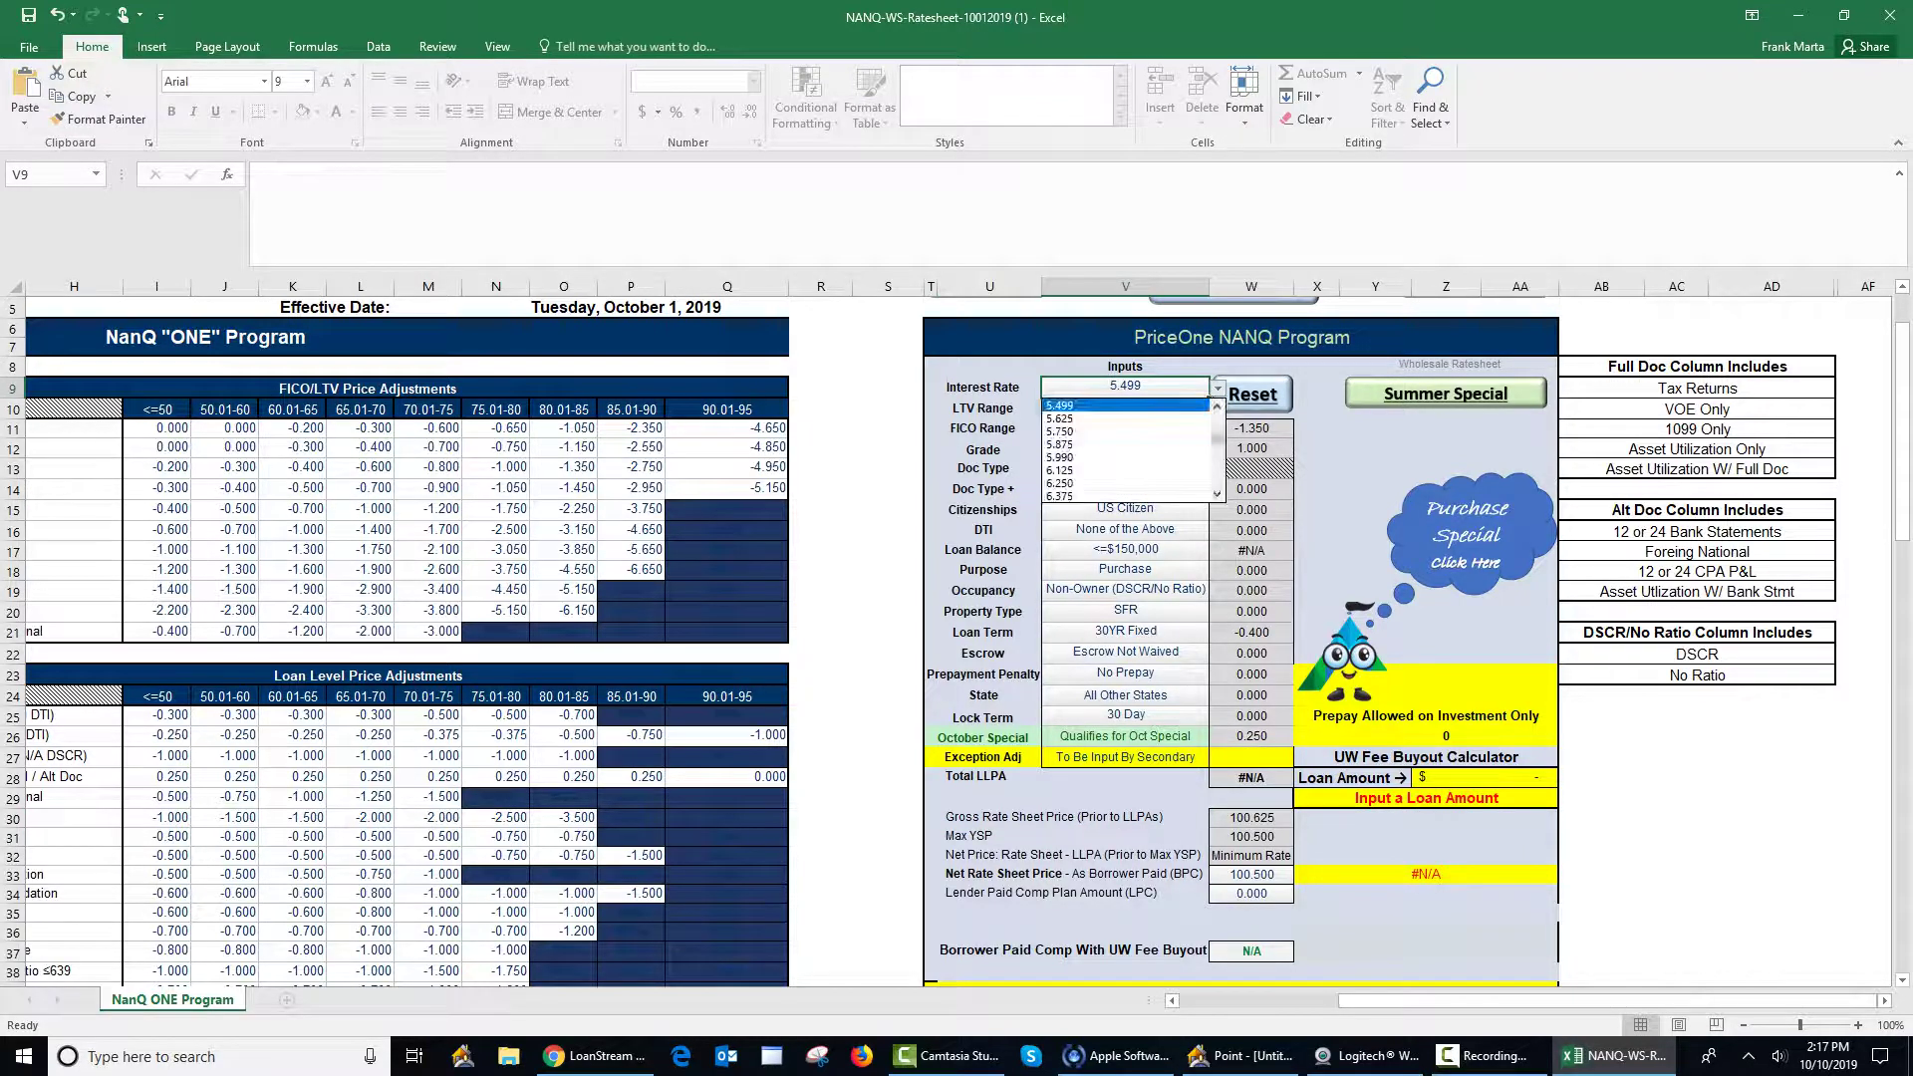
click(1218, 388)
click(1217, 388)
key(Return)
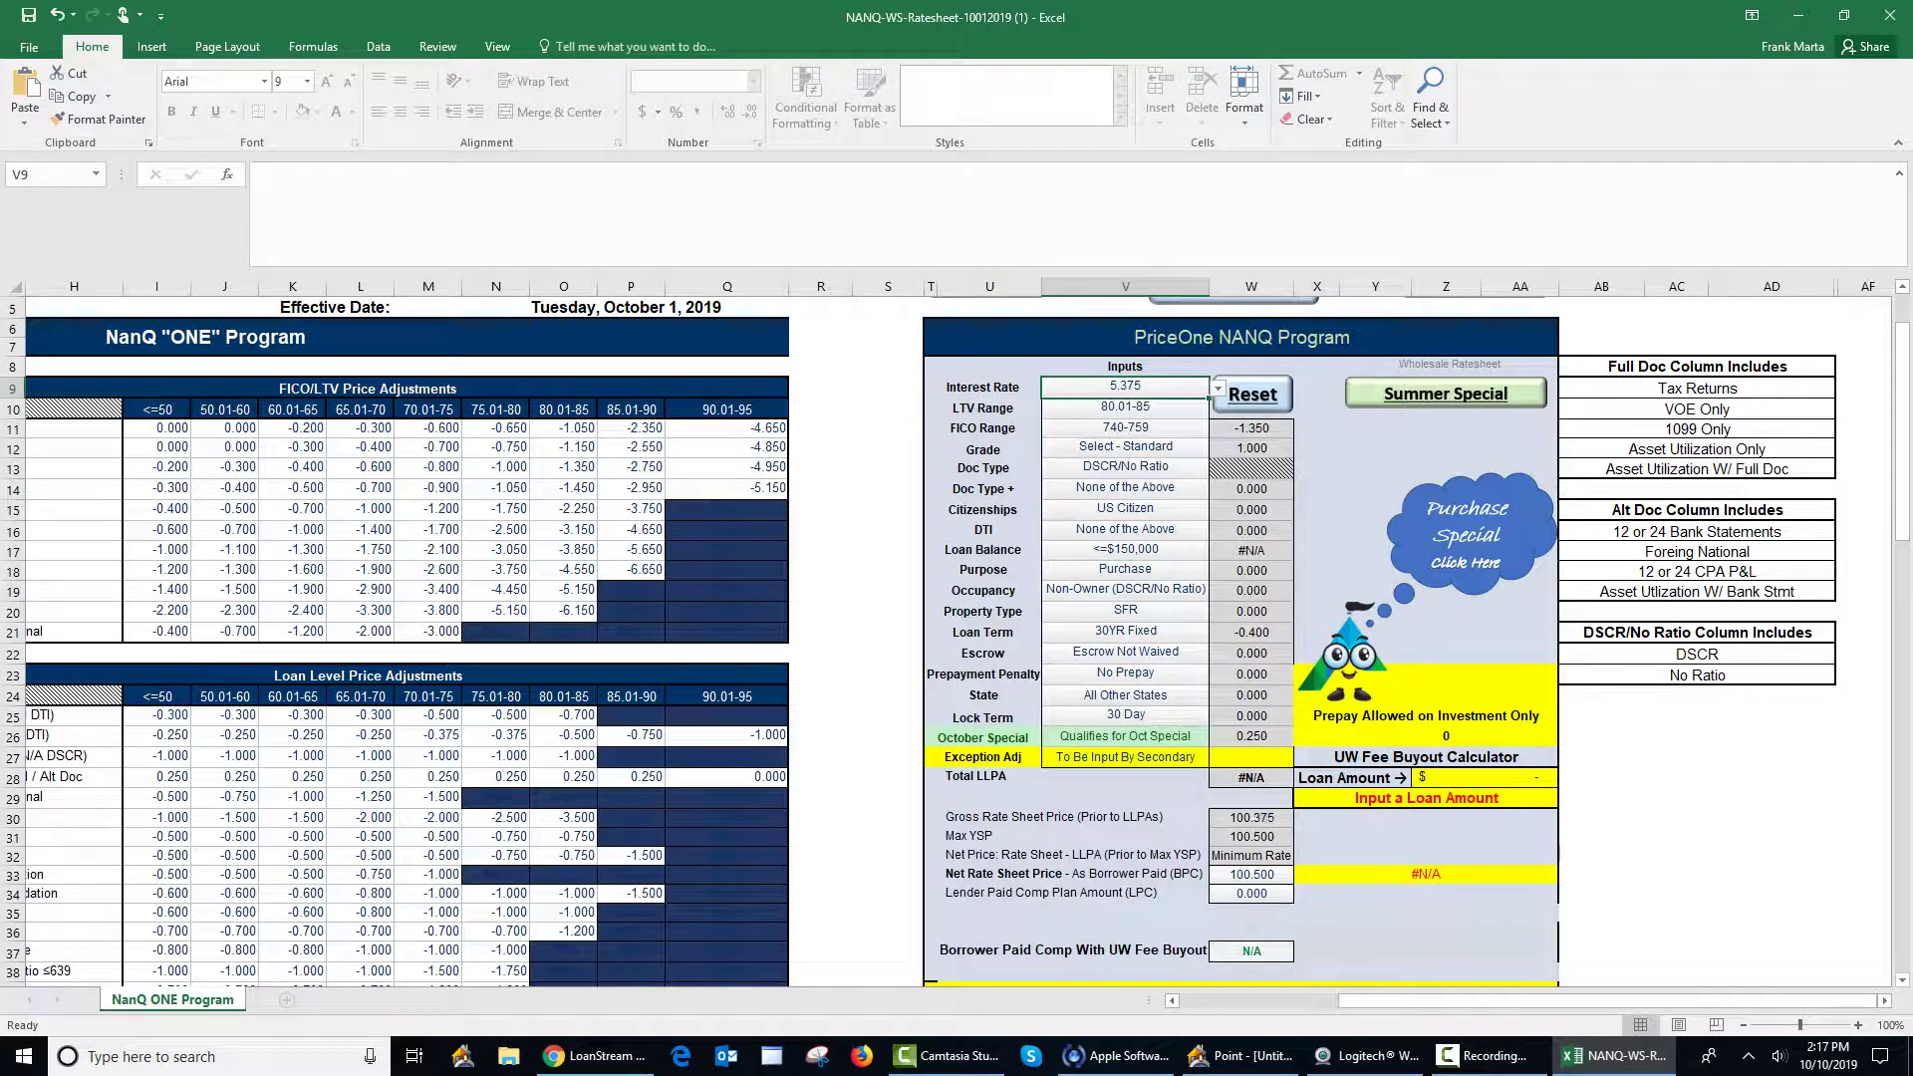
key(Down)
key(Down)
key(Down)
key(Down)
key(Down)
key(Down)
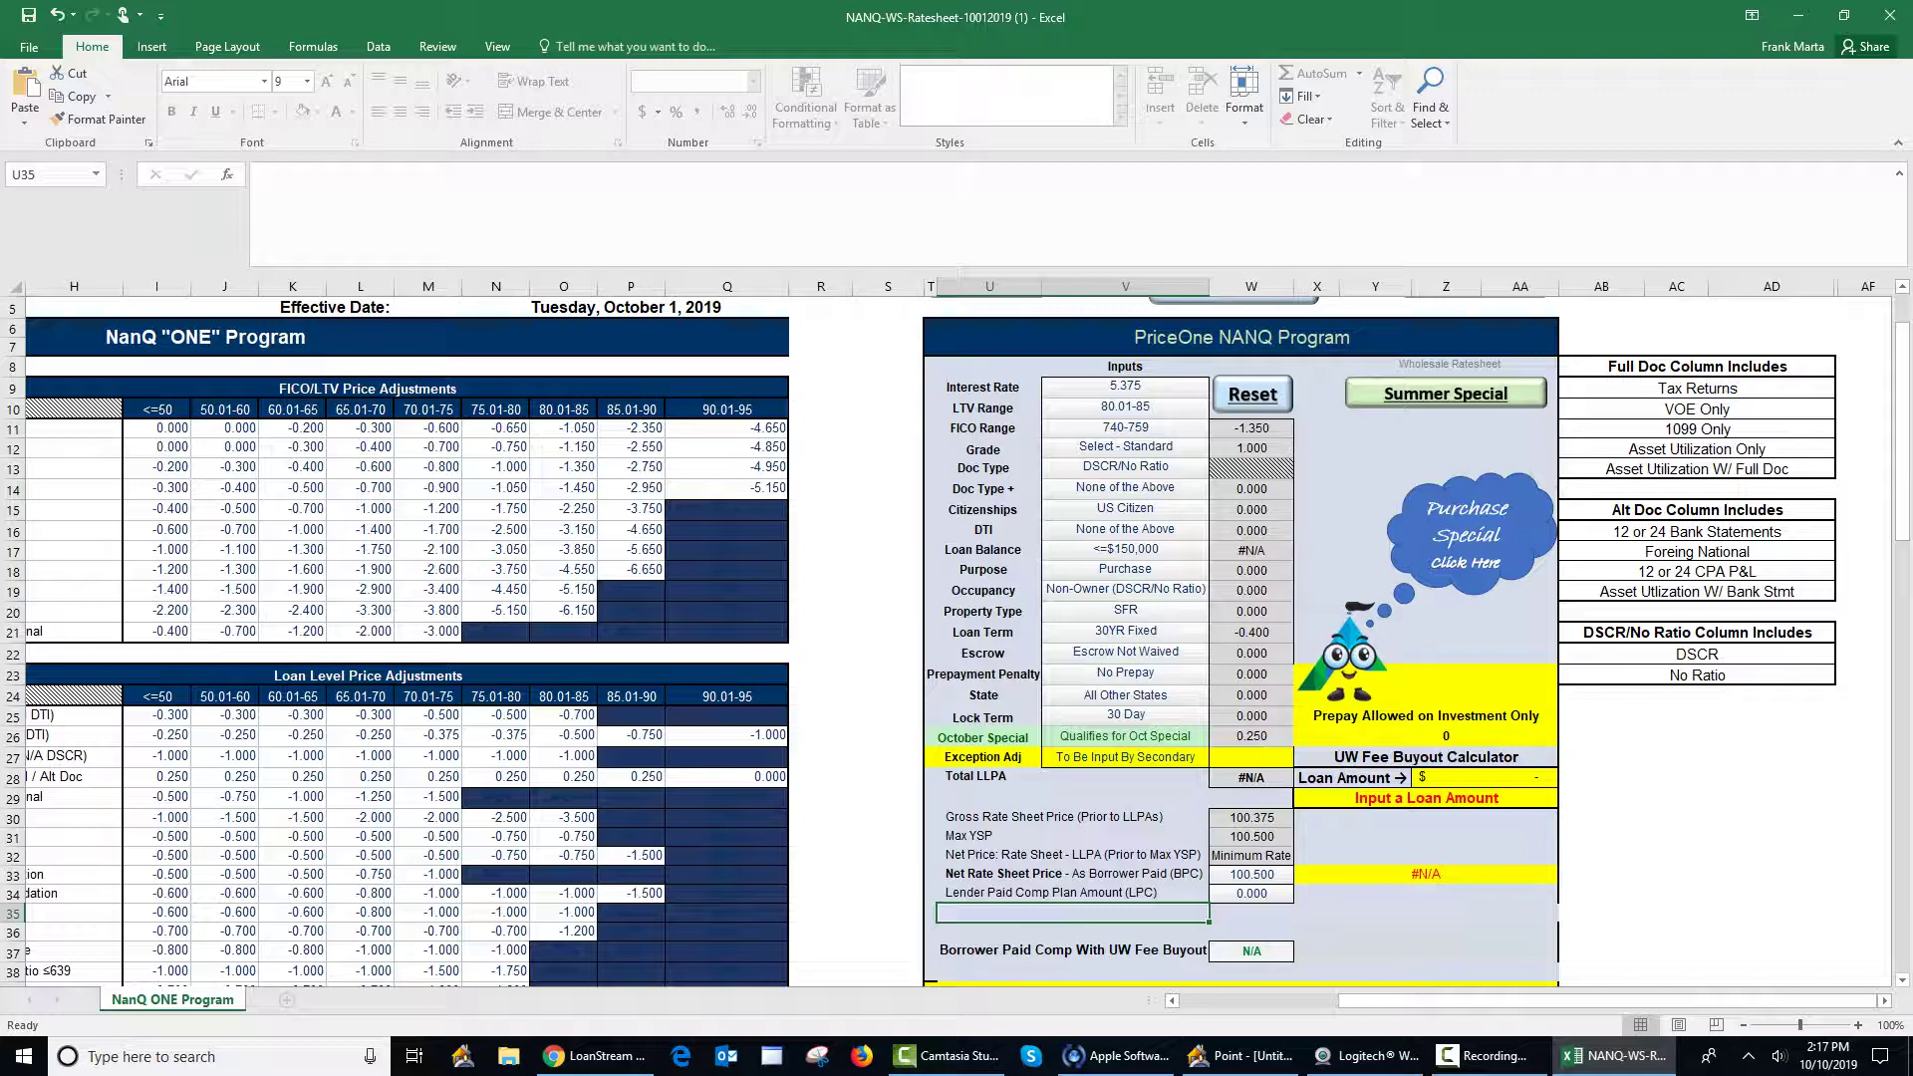
Step: Check the Borrower Paid Comp cell, then change the interest rate to 5.250
key(Down)
key(Down)
key(Right)
key(Right)
key(Right)
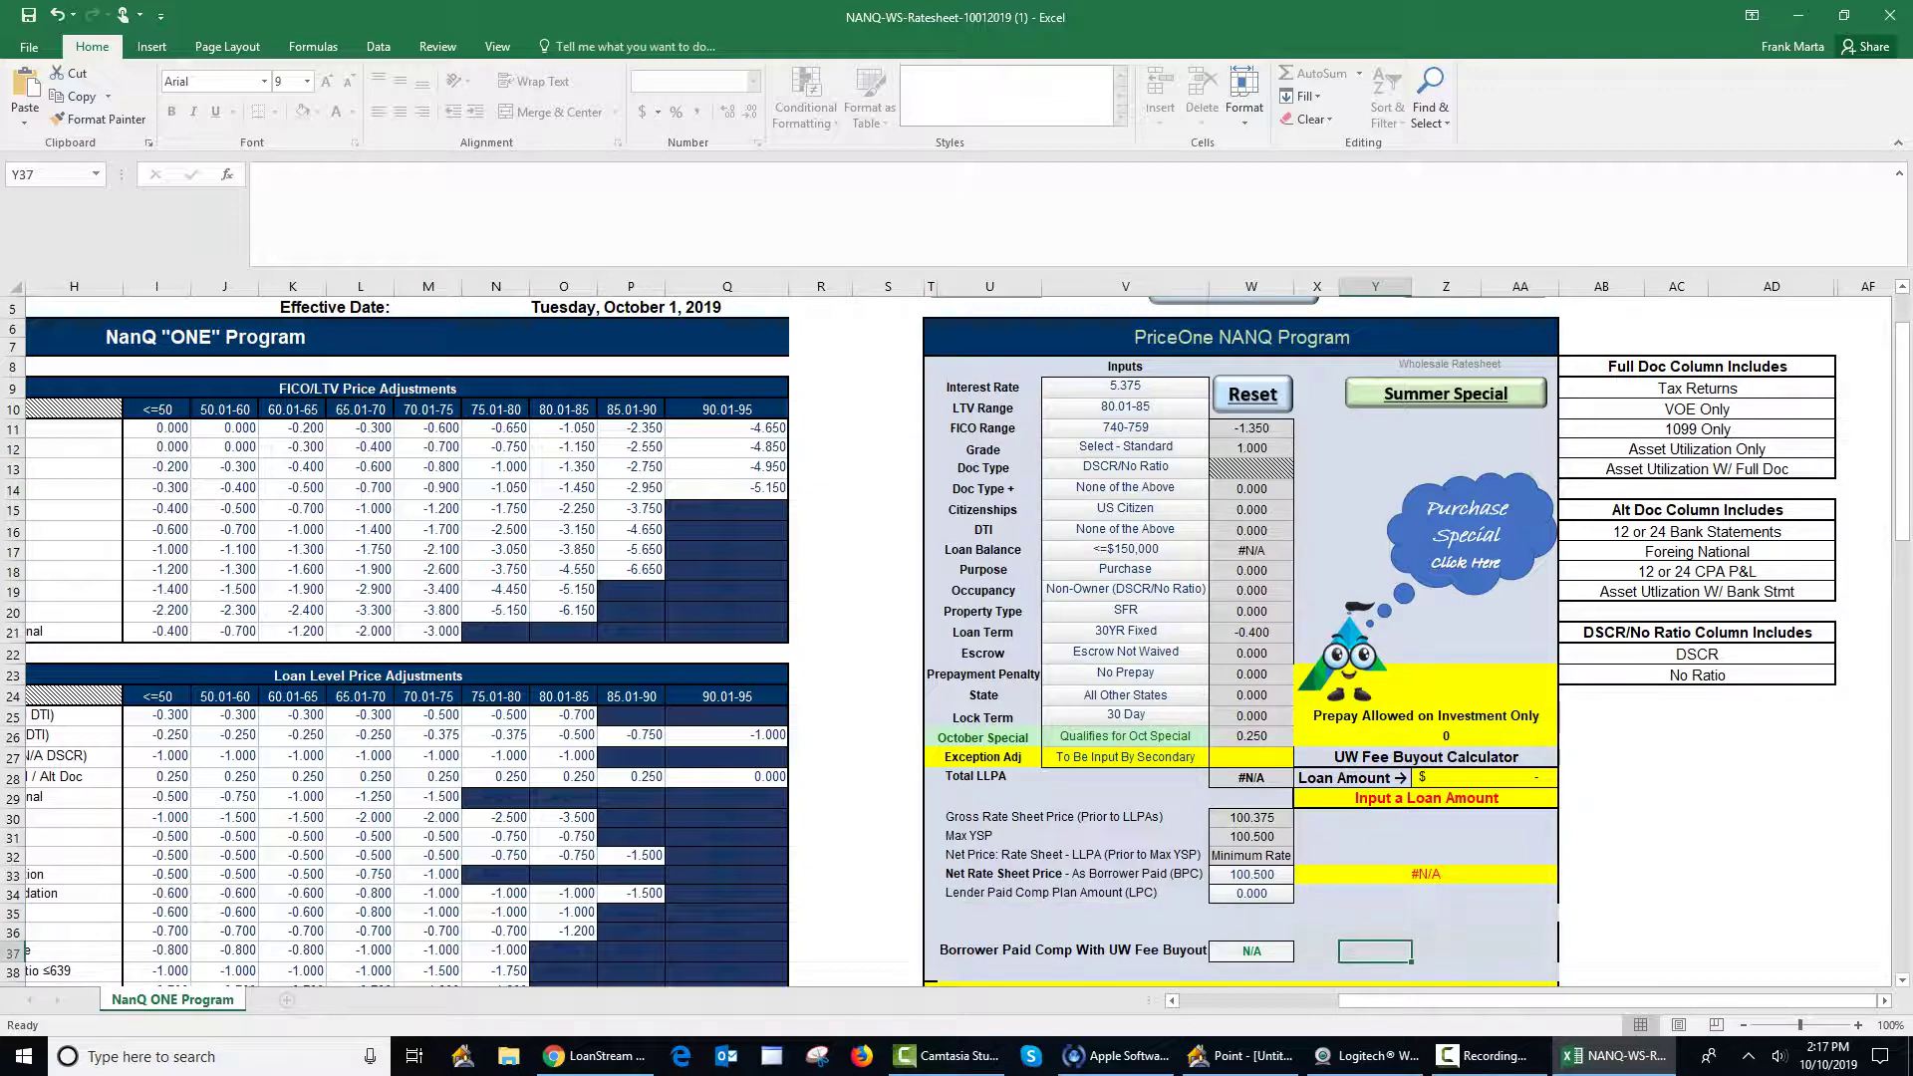
key(Tab)
key(alt+Down)
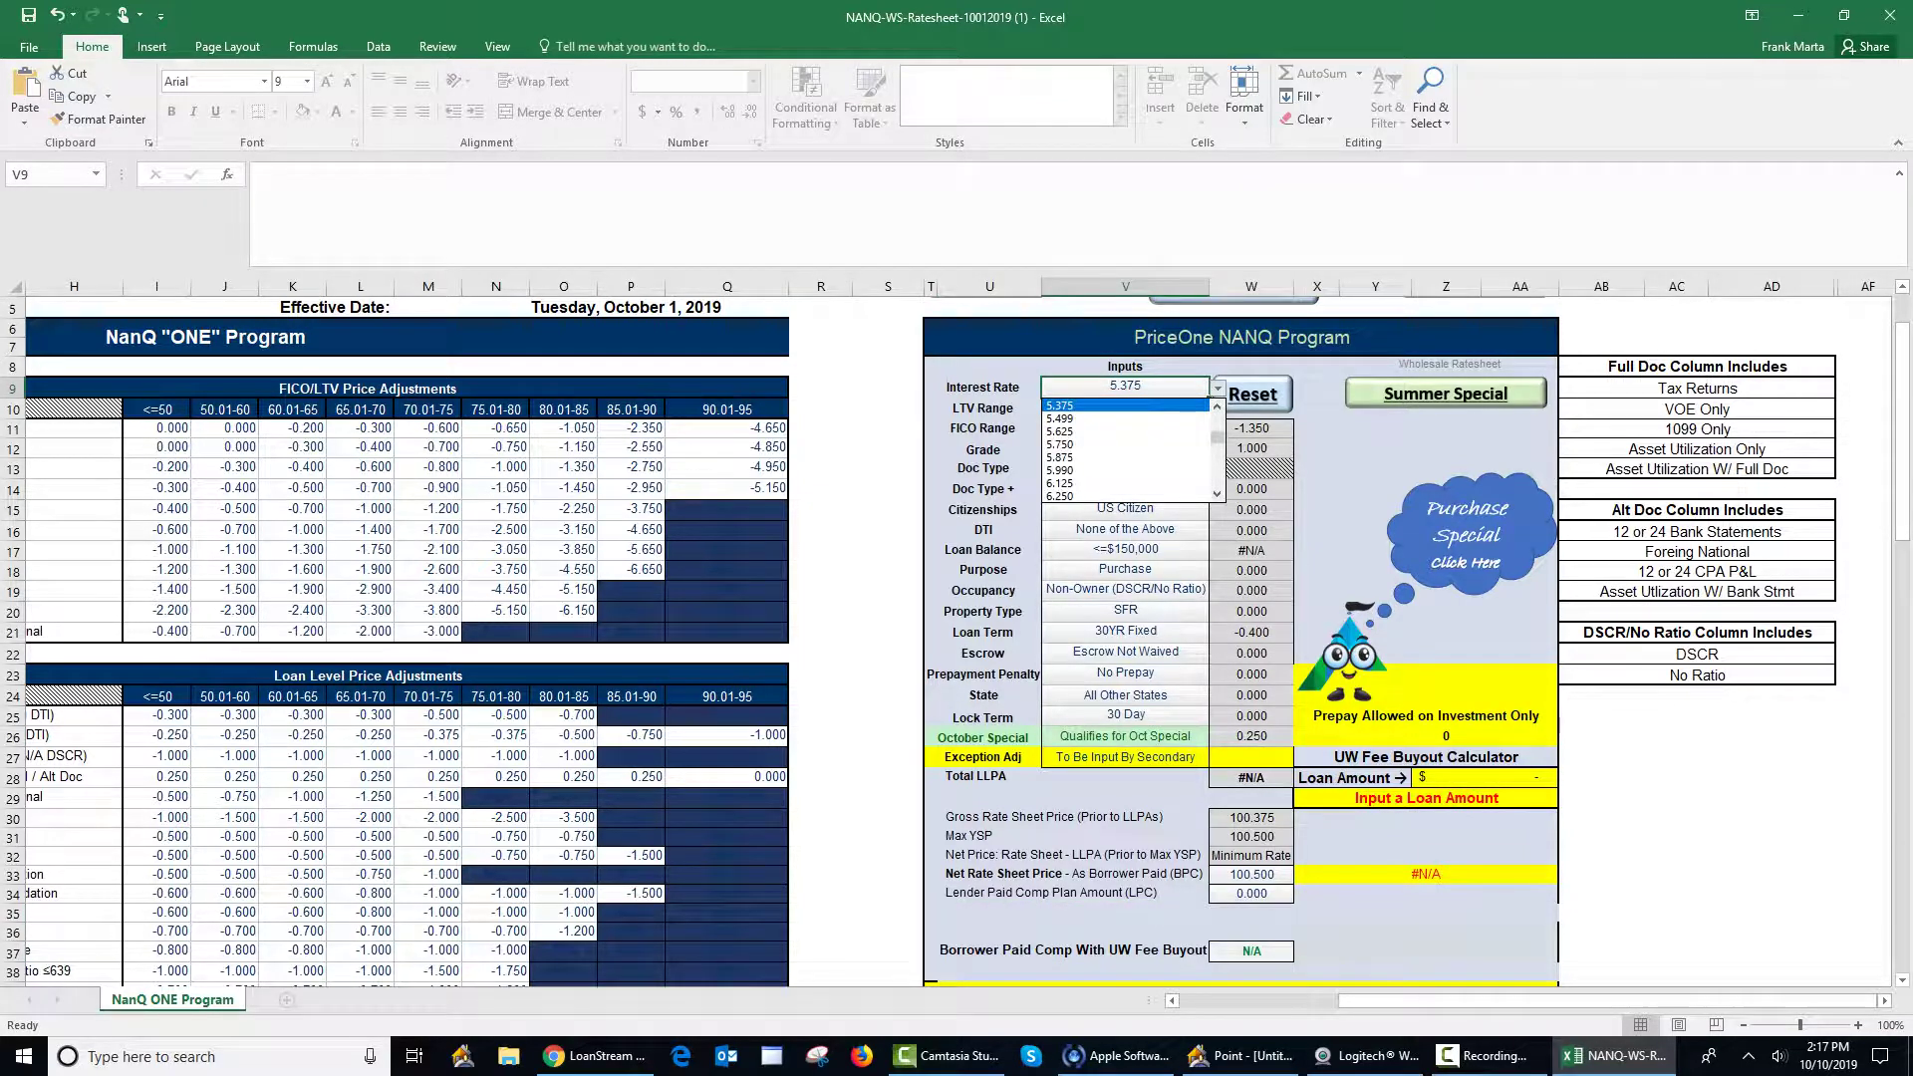
key(Up)
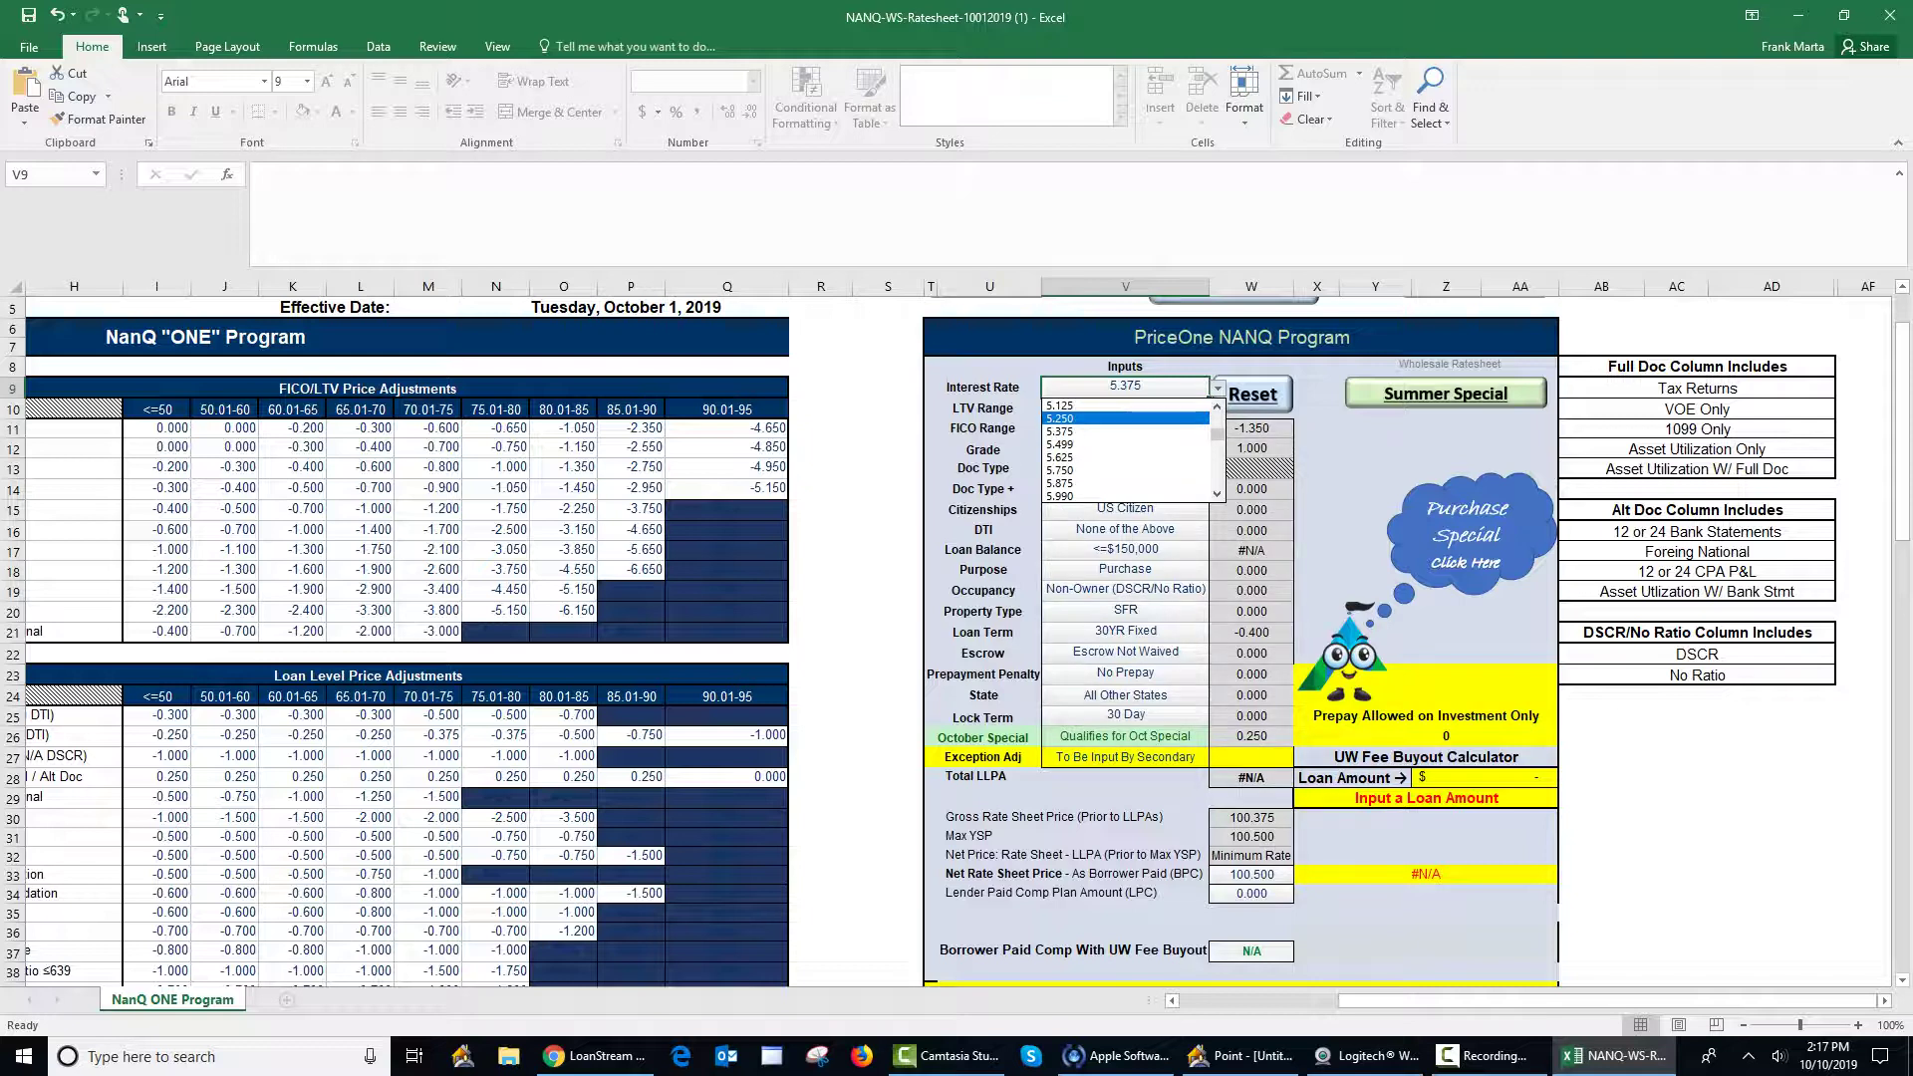
key(Return)
key(Down)
key(Down)
key(Down)
key(Down)
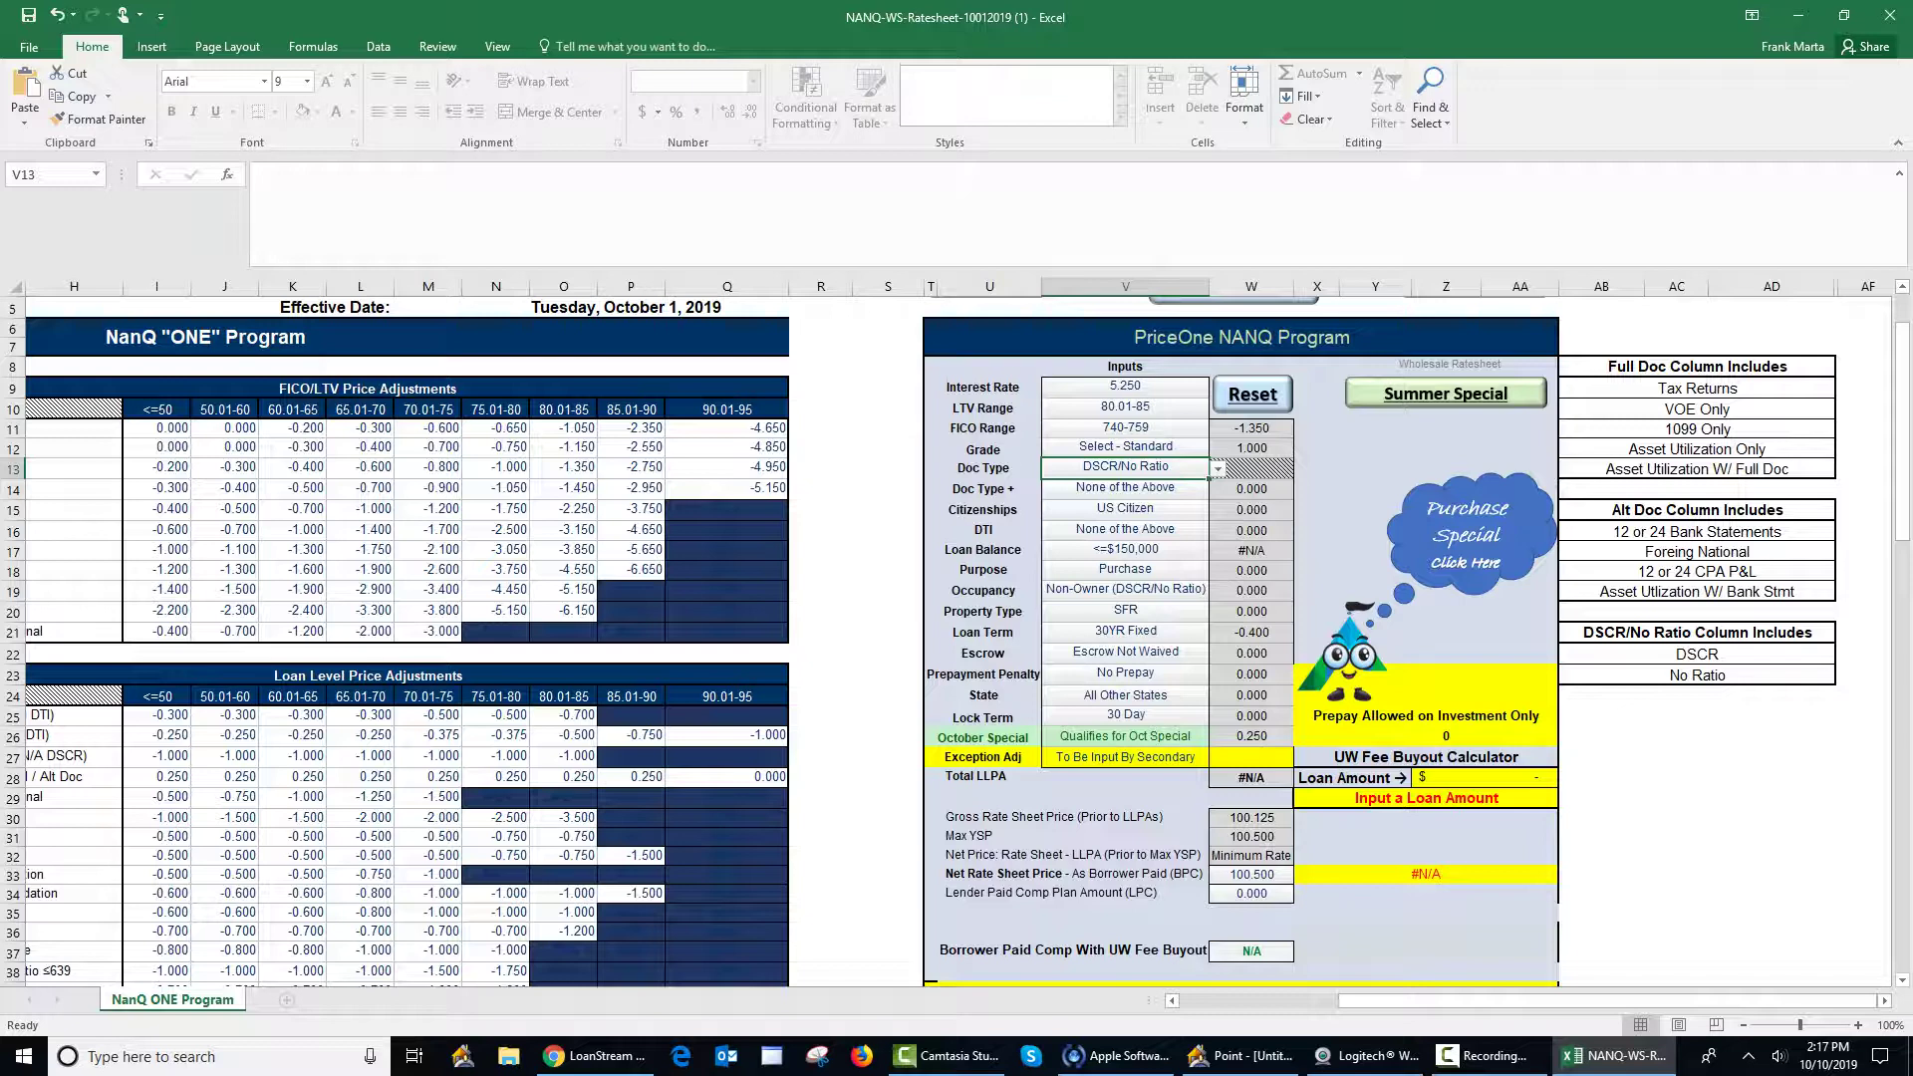
Step: Browse the rate options and set the interest rate to 5.750
key(Up)
key(Up)
key(Up)
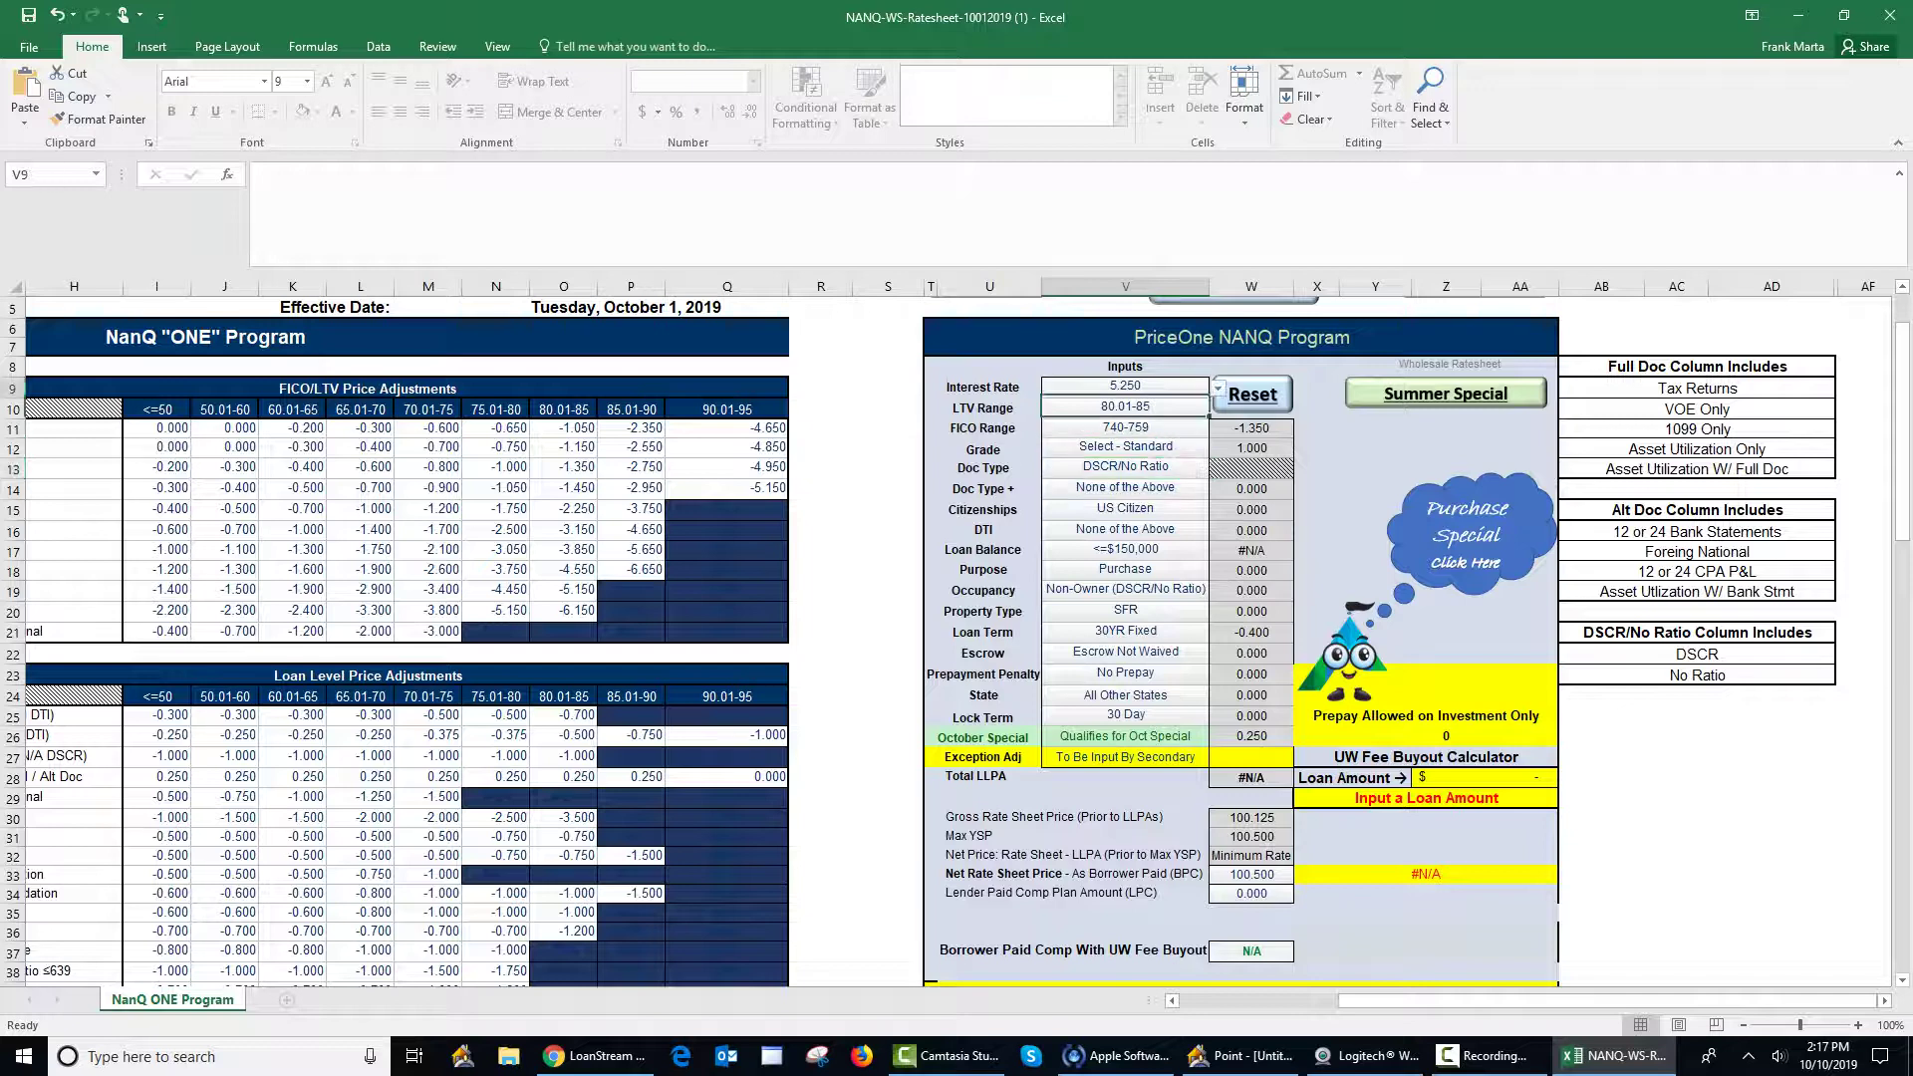
key(Up)
key(alt+Down)
key(Down)
key(Down)
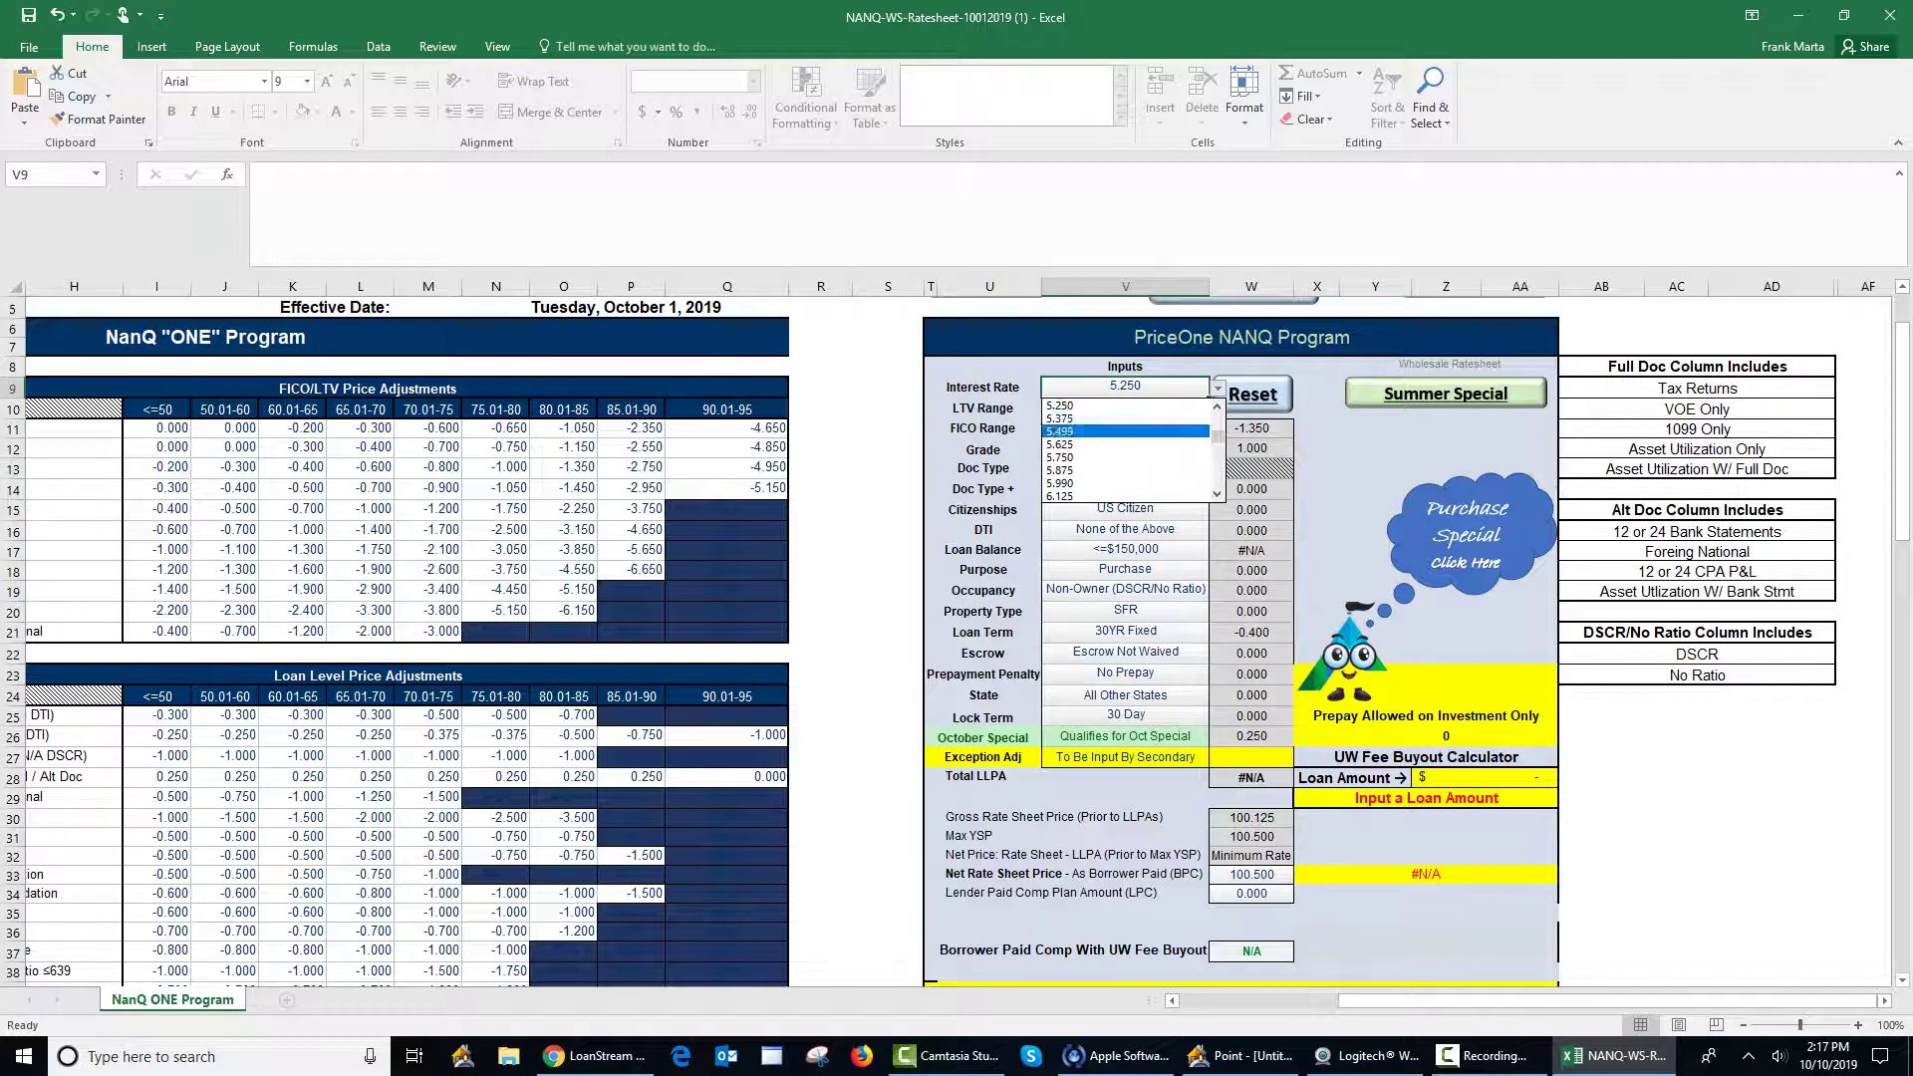
key(Down)
key(Escape)
key(alt+Down)
key(Down)
key(Return)
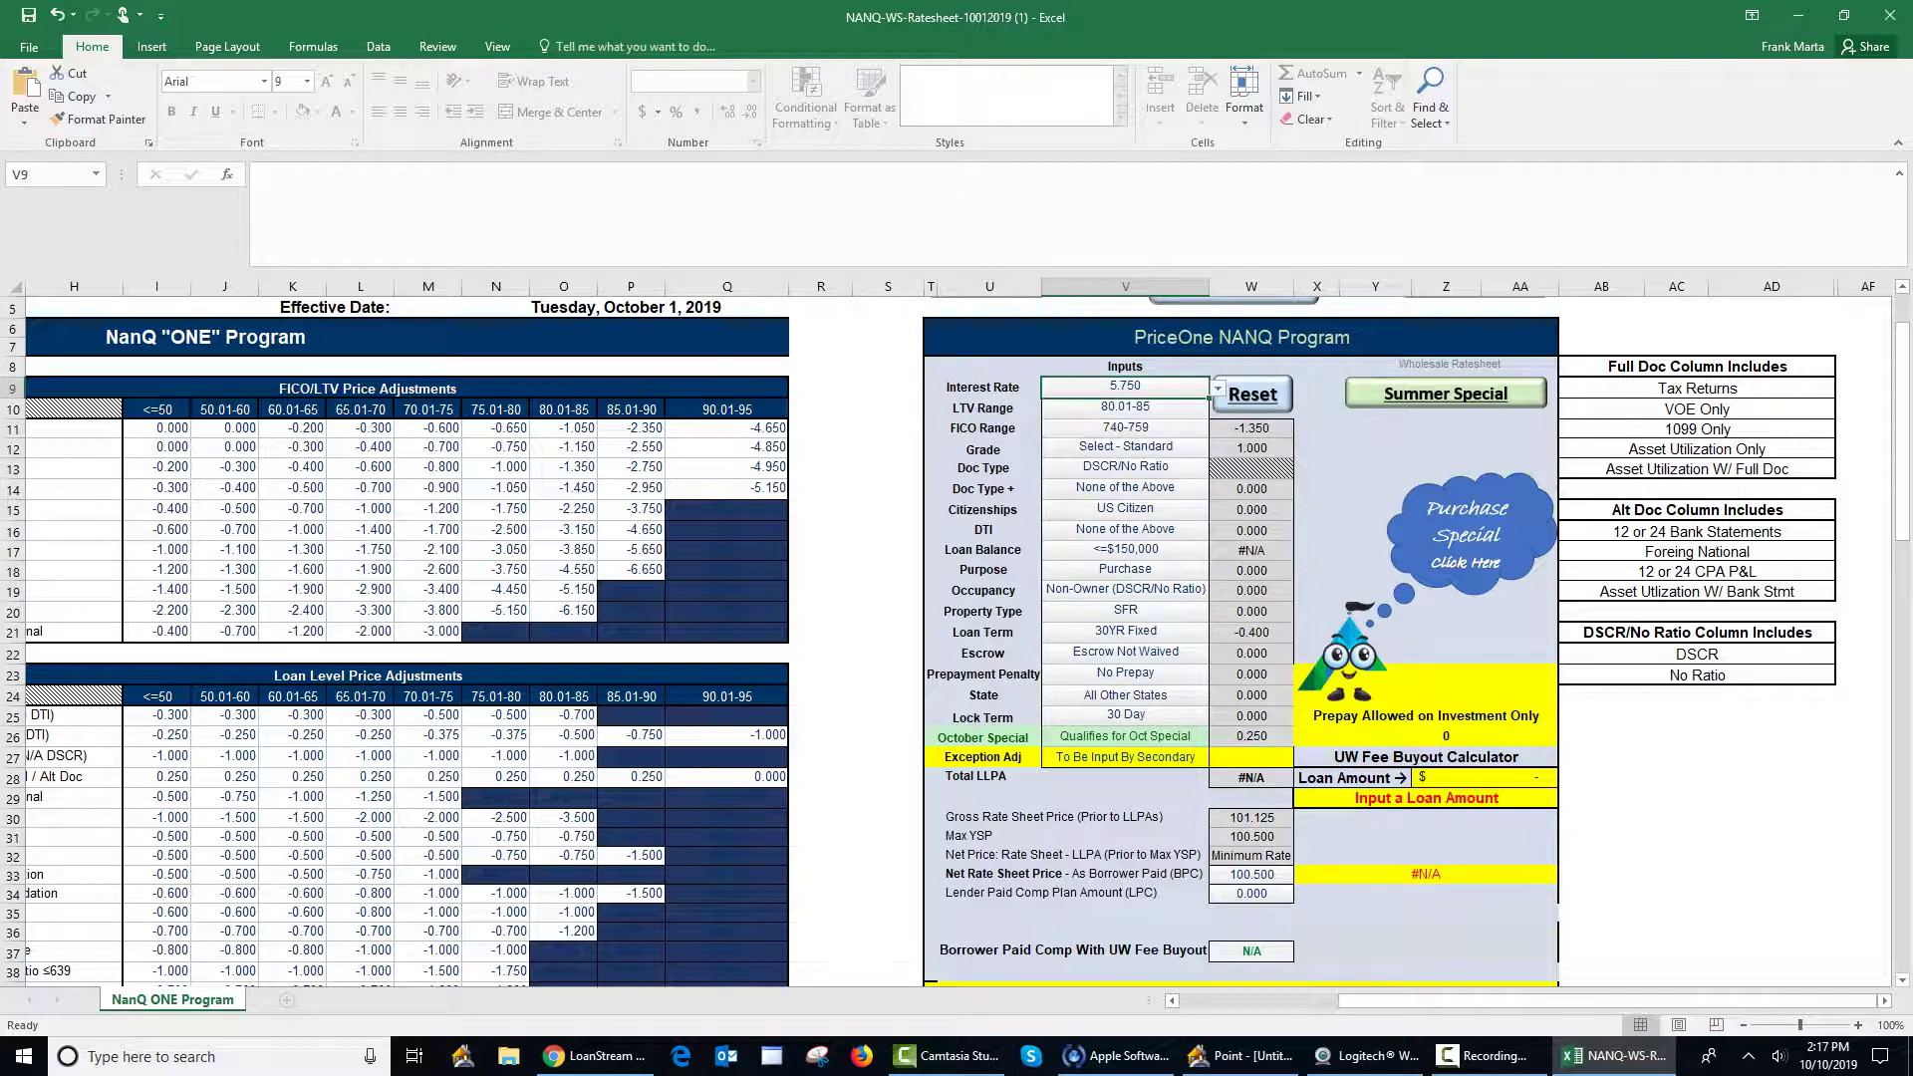
Step: Try 4.990 and 5.125 as interest rates, then settle back on 5.250
key(alt+Down)
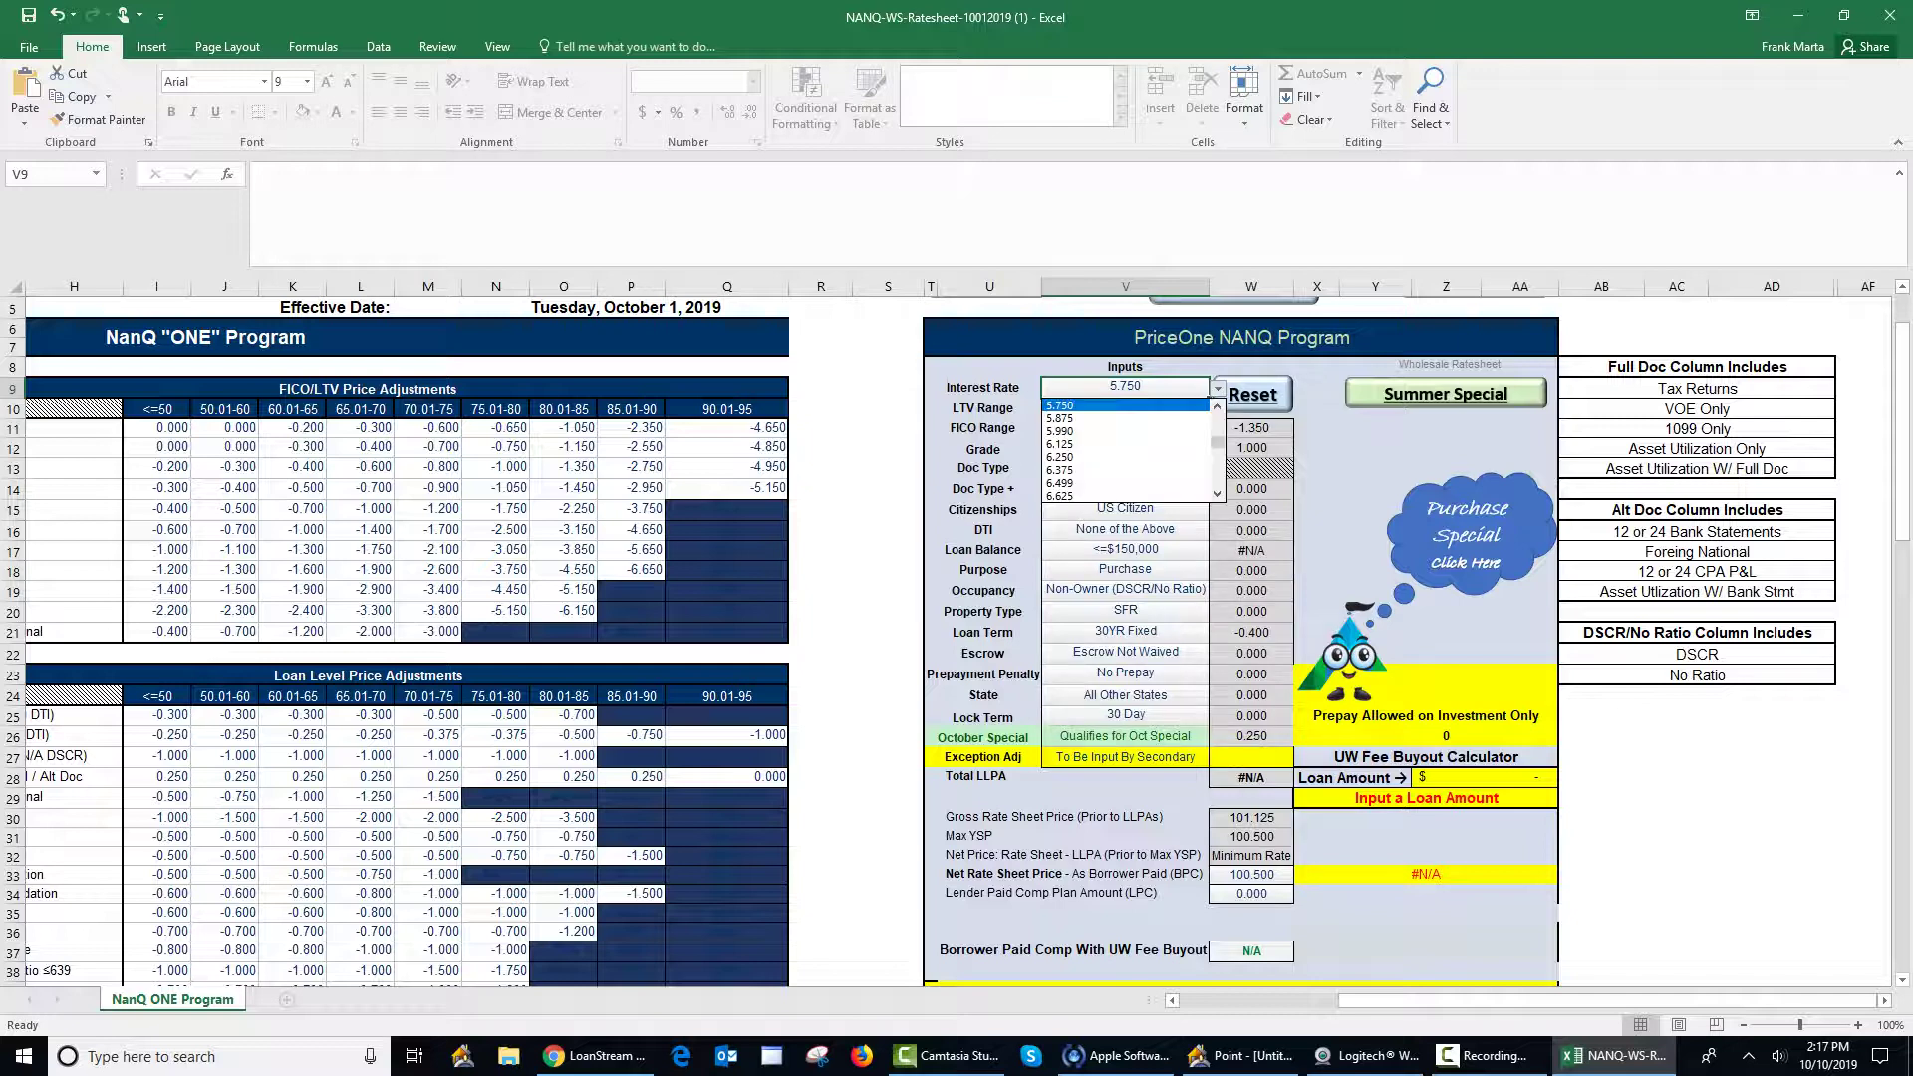
key(Up)
key(Up)
key(Up)
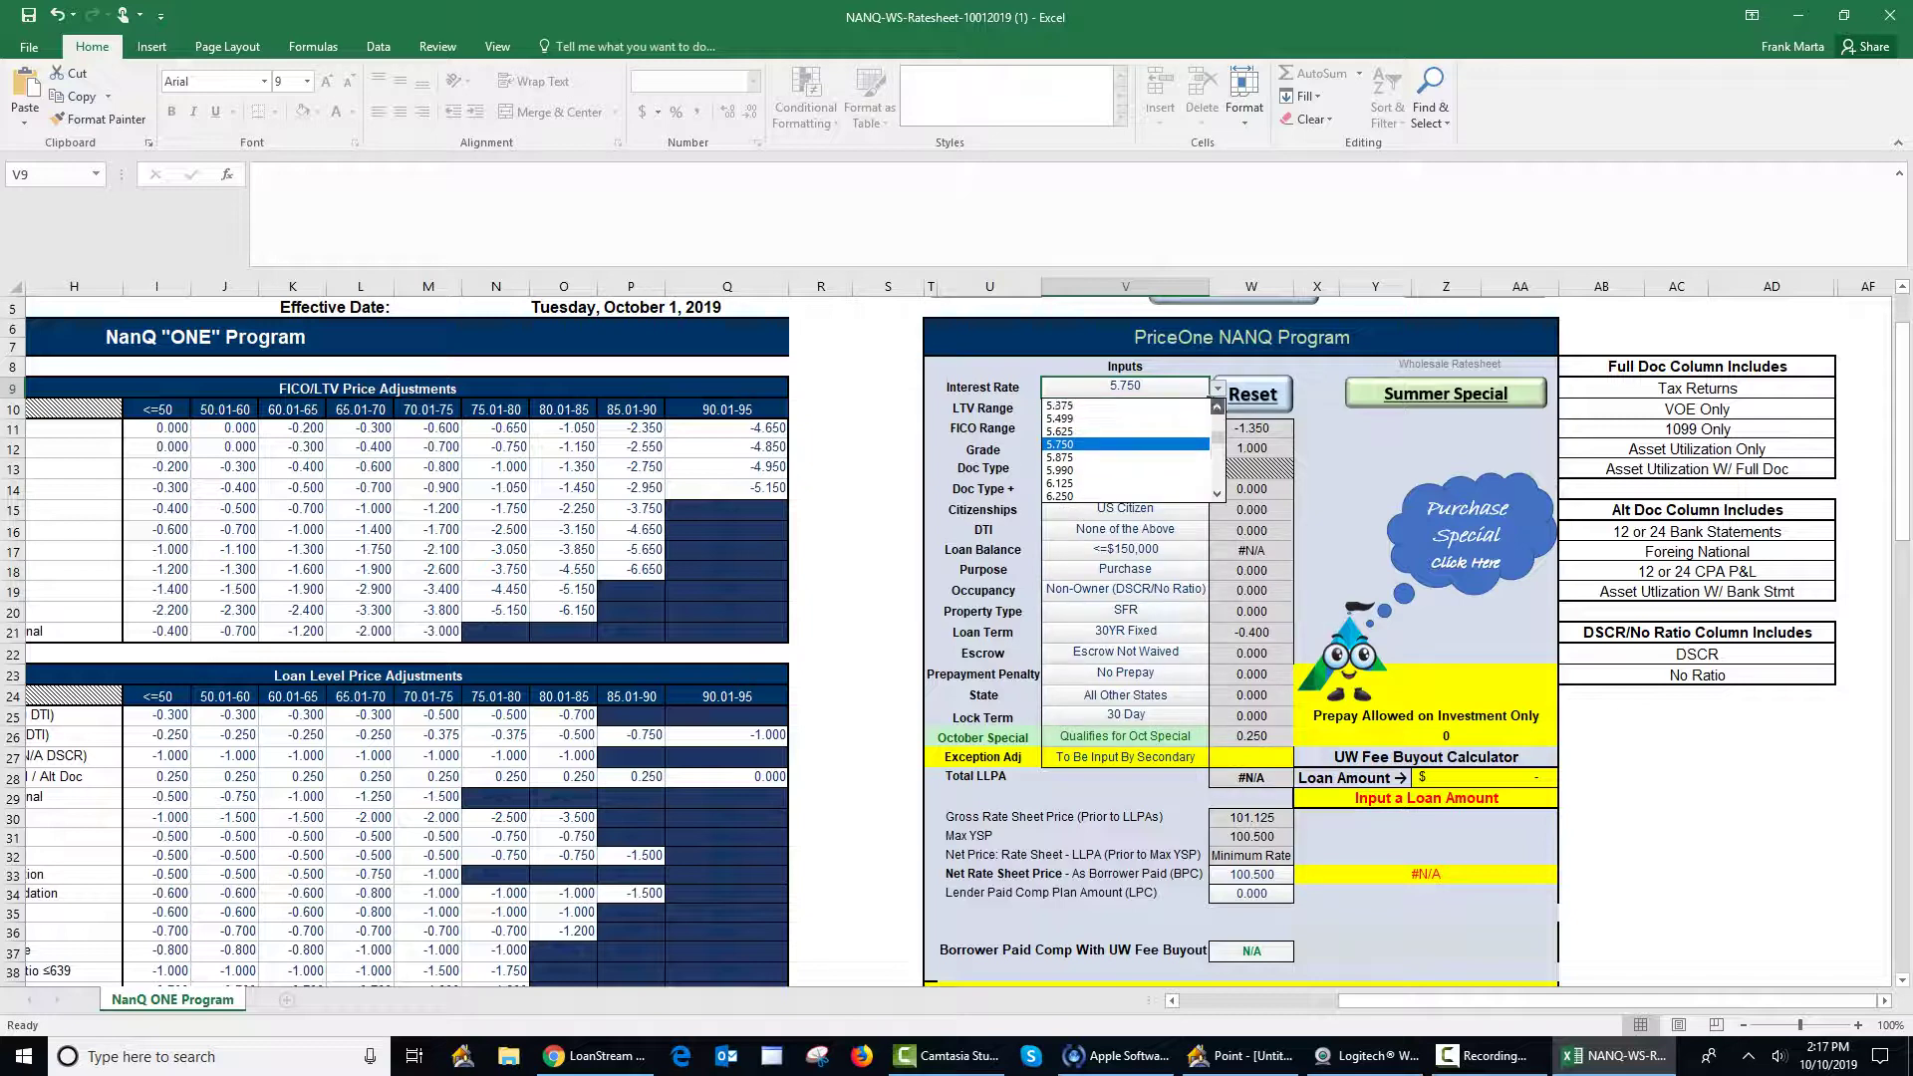
key(Up)
key(Up)
key(Up)
key(Return)
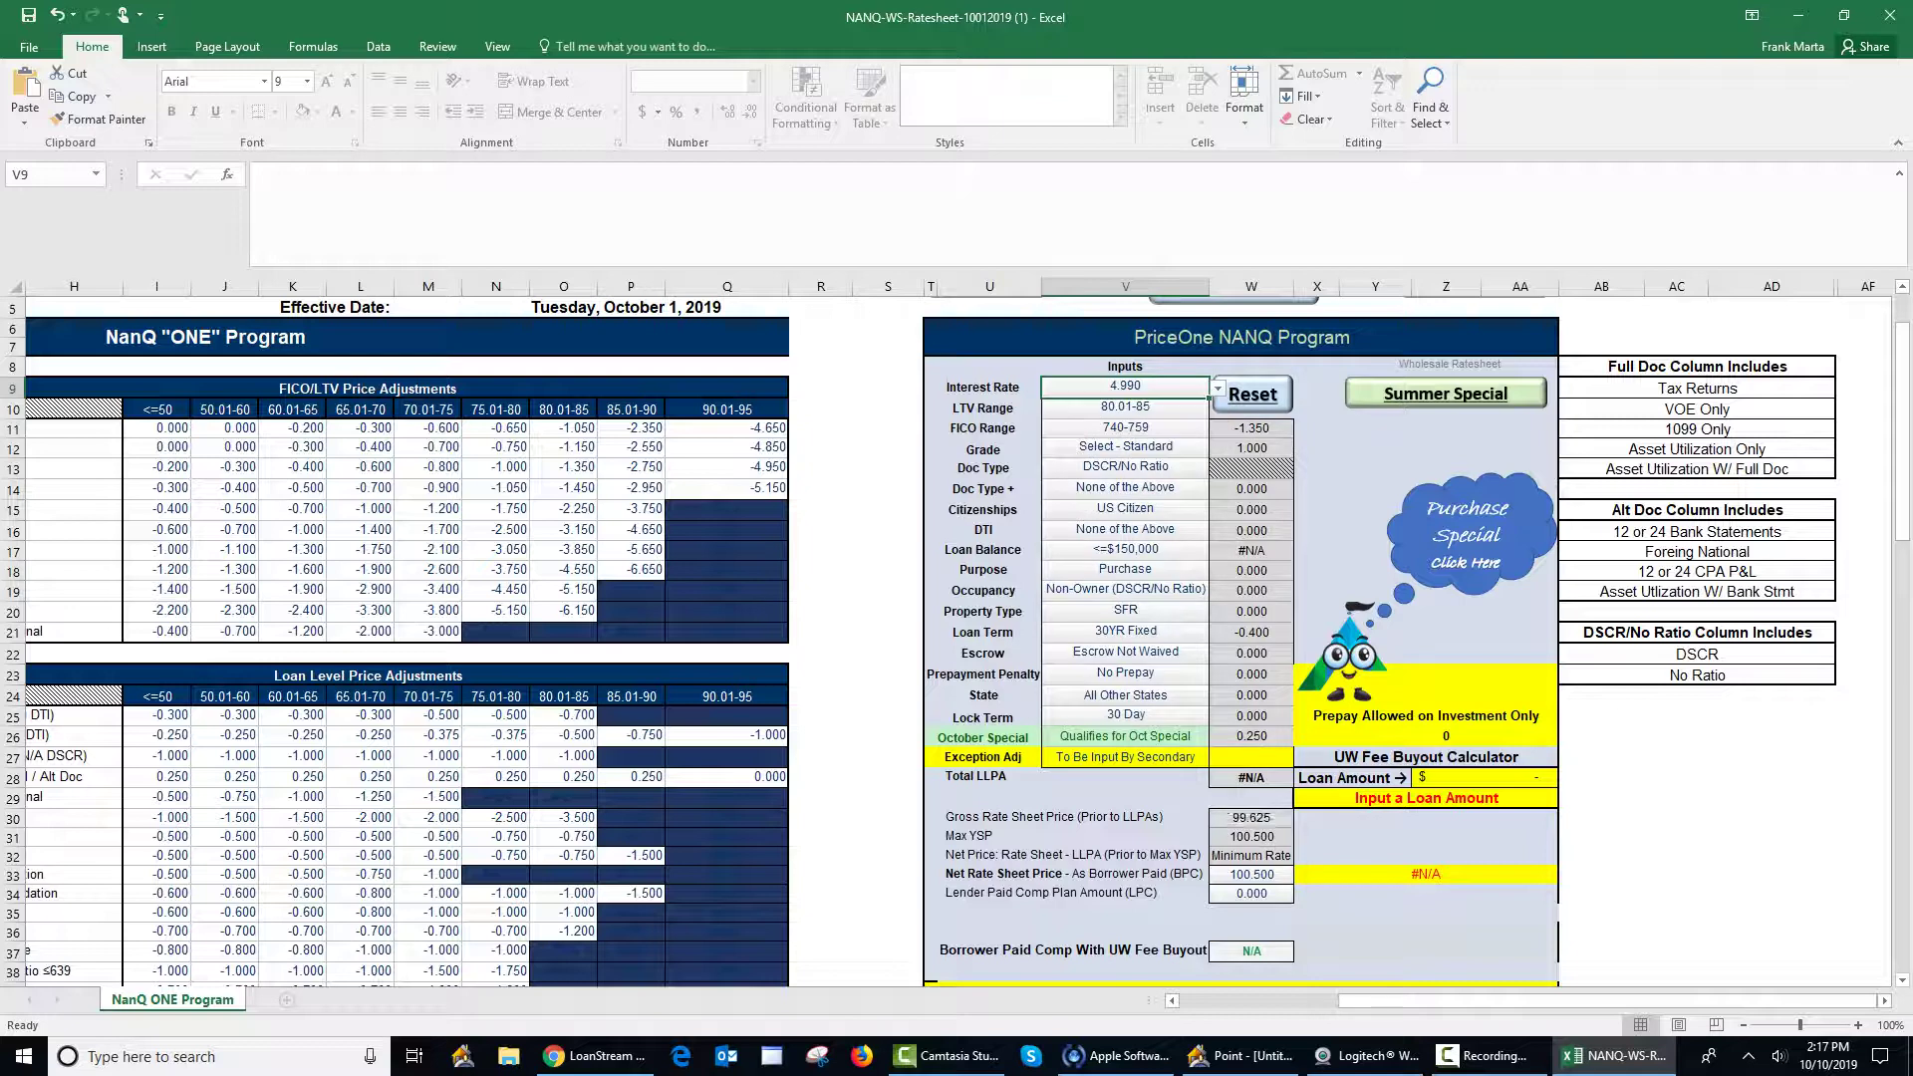
key(alt+Down)
key(Down)
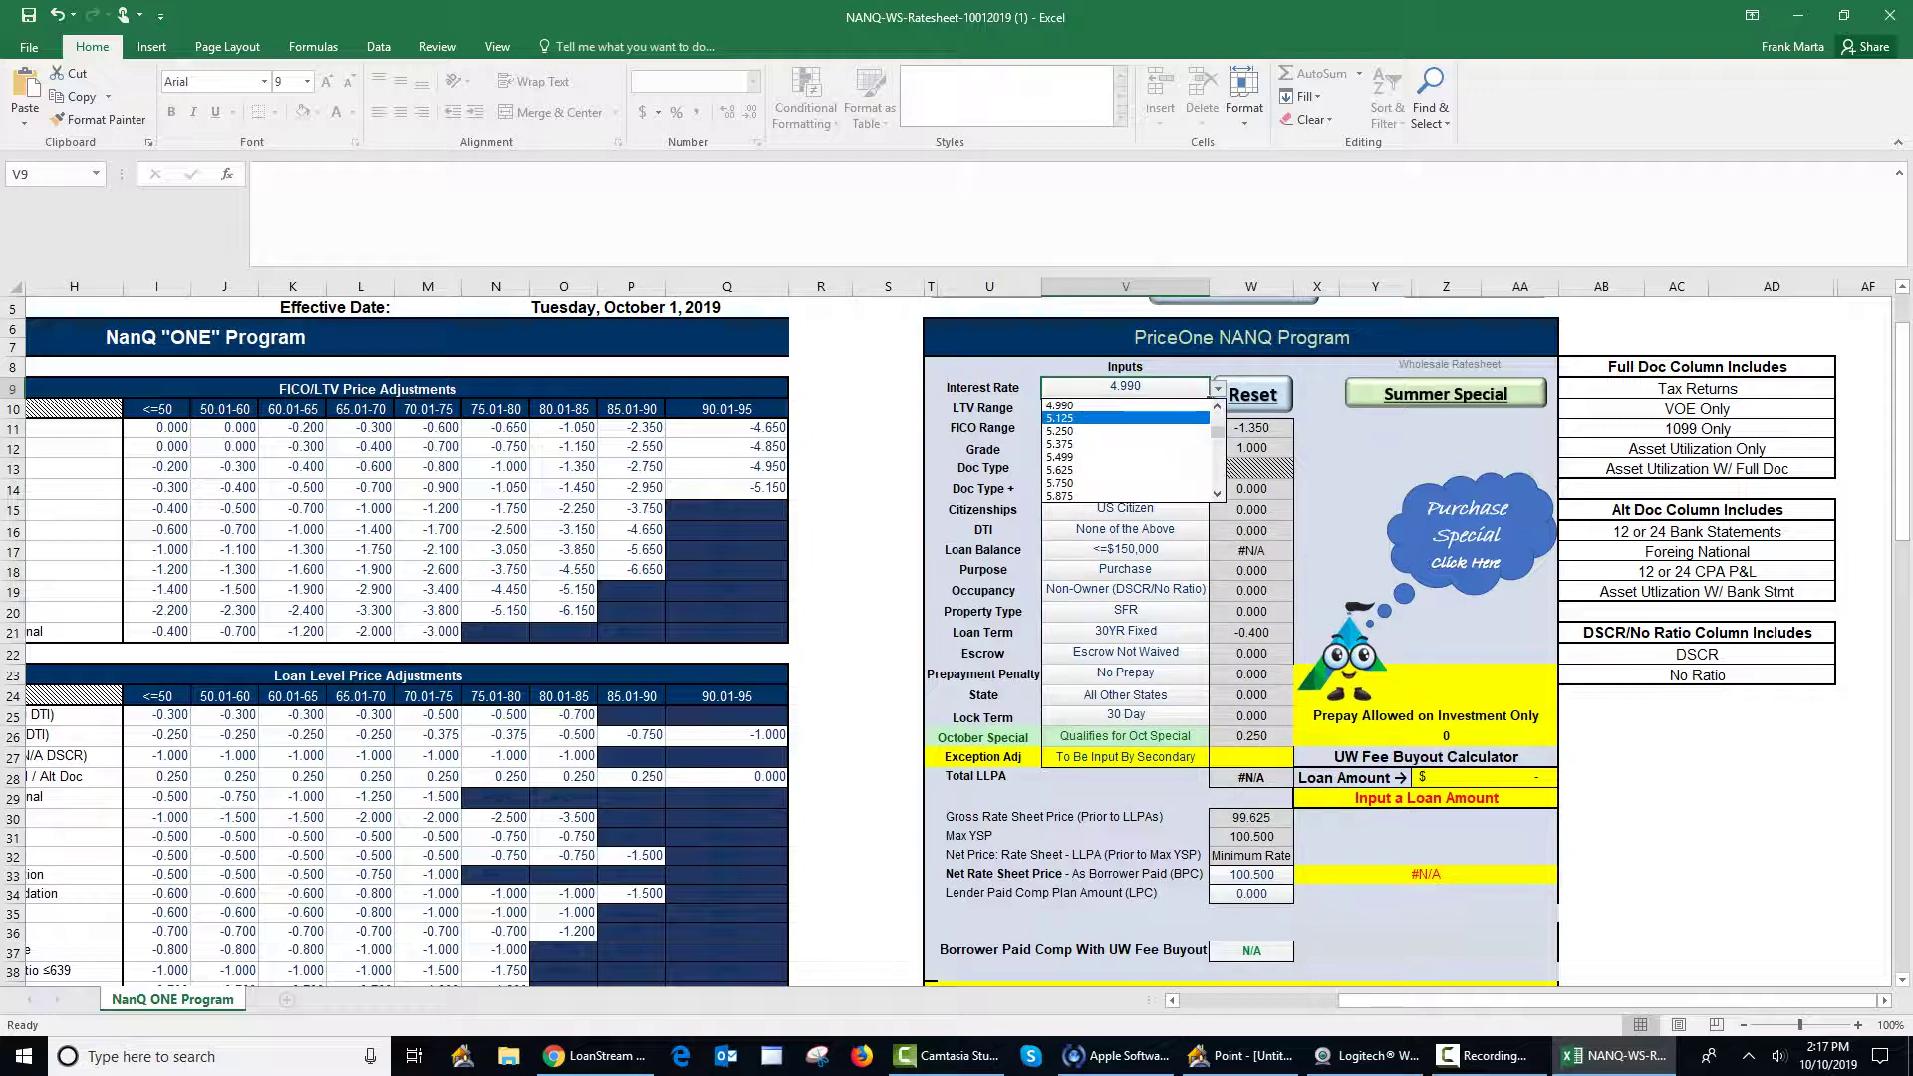
key(Return)
key(alt+Down)
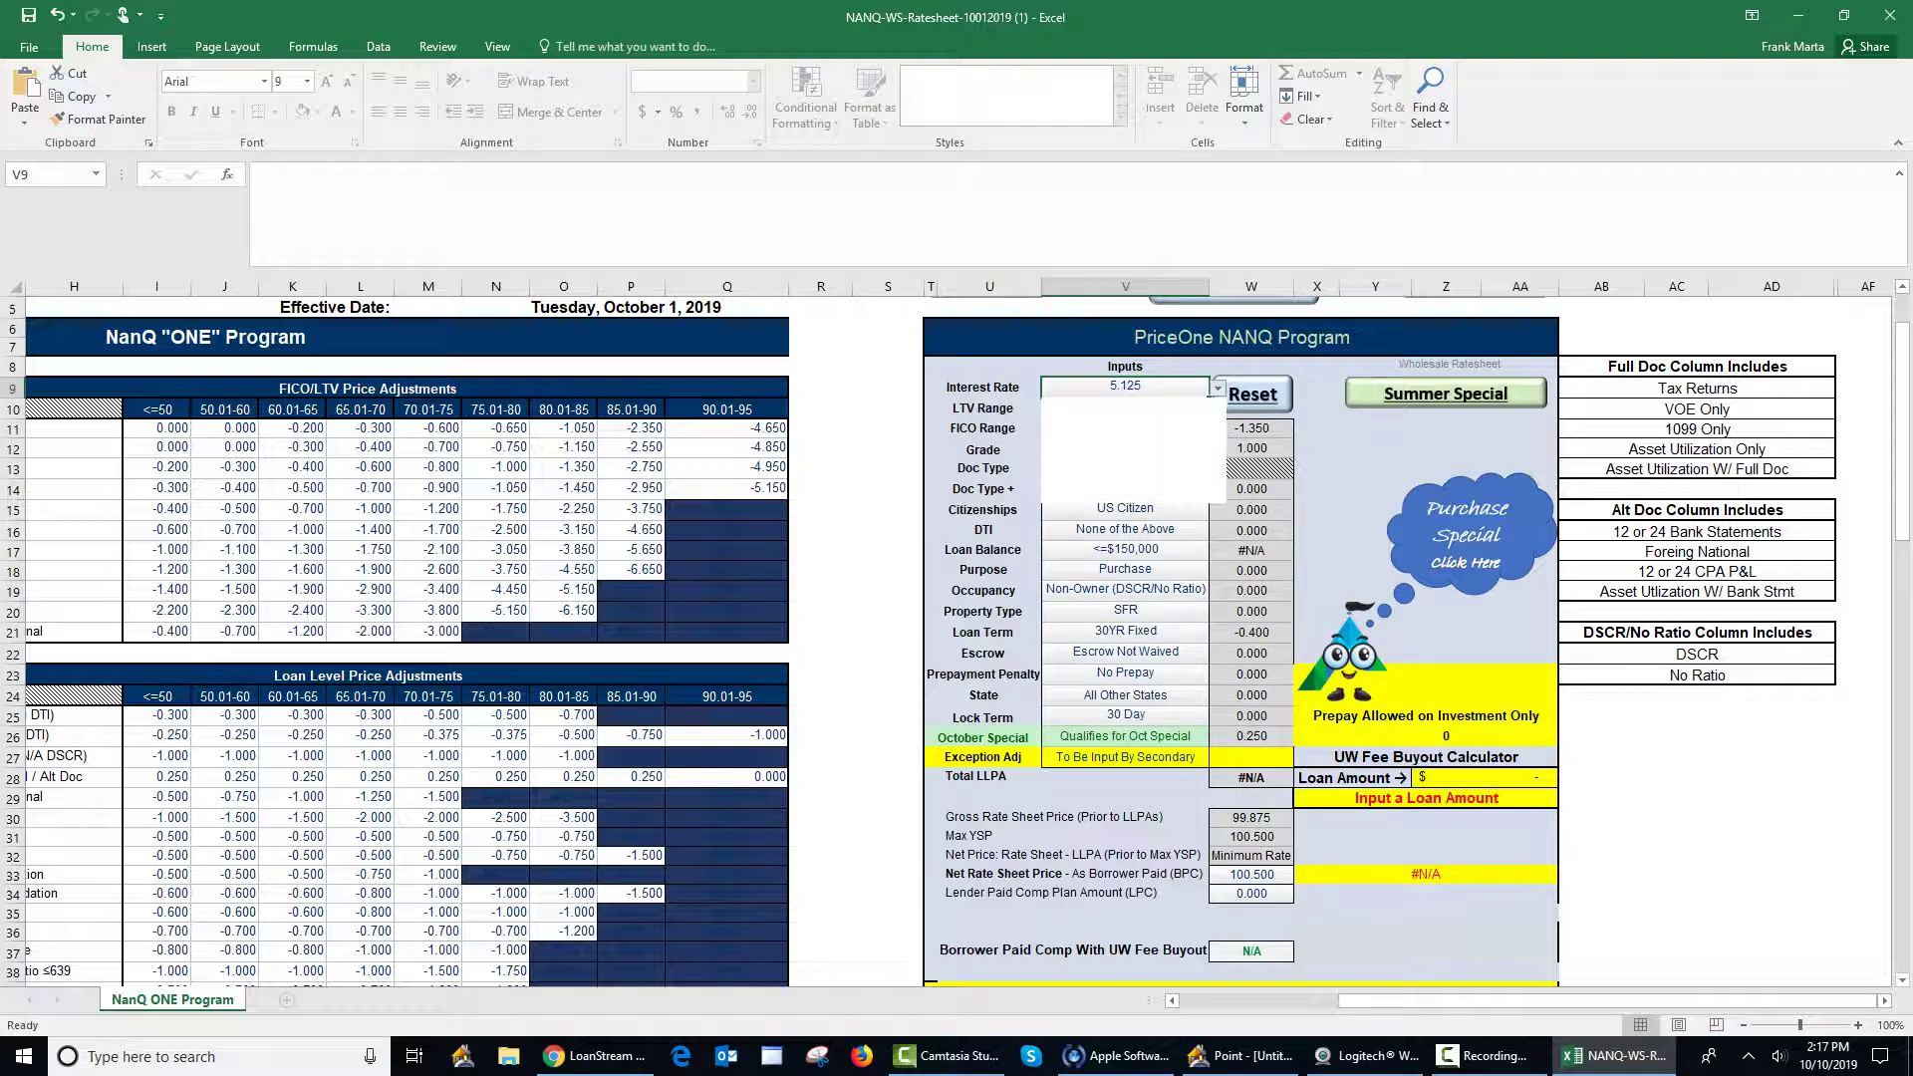
key(Down)
key(Return)
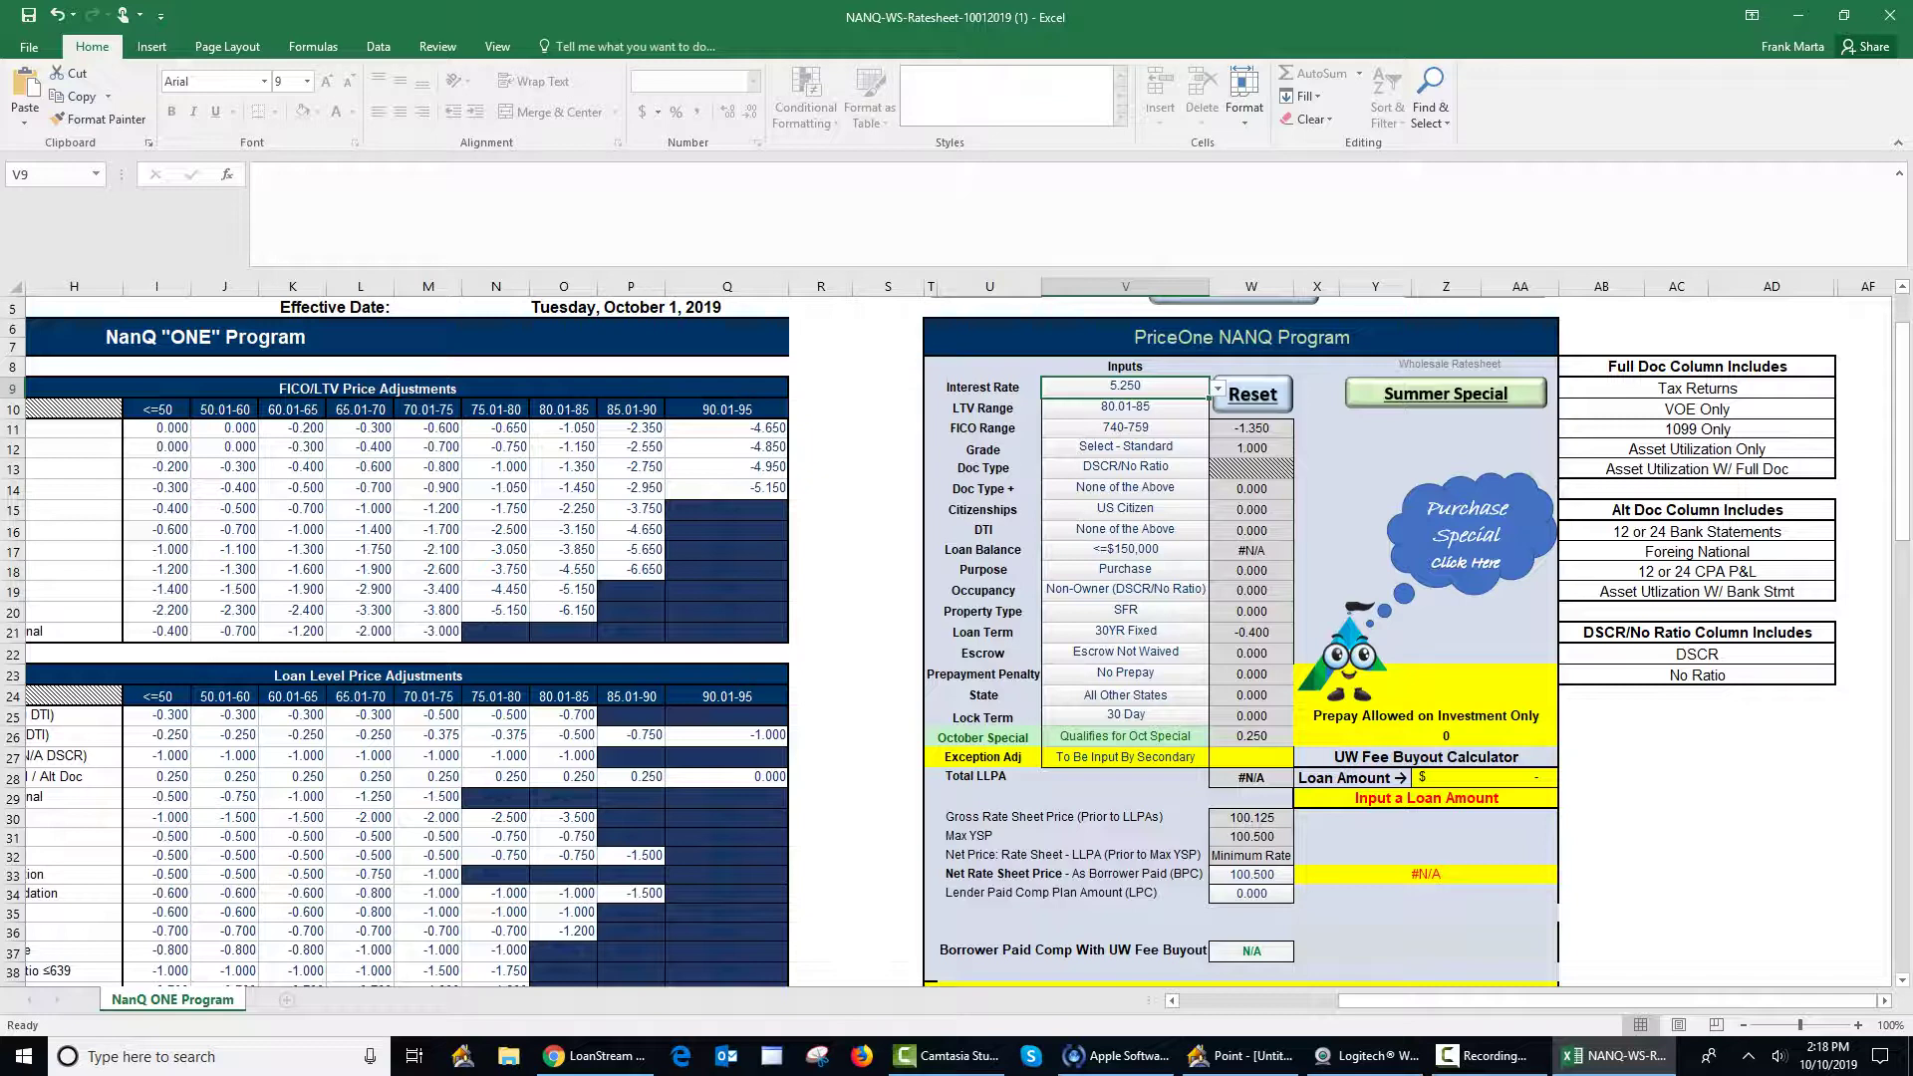
click(1251, 693)
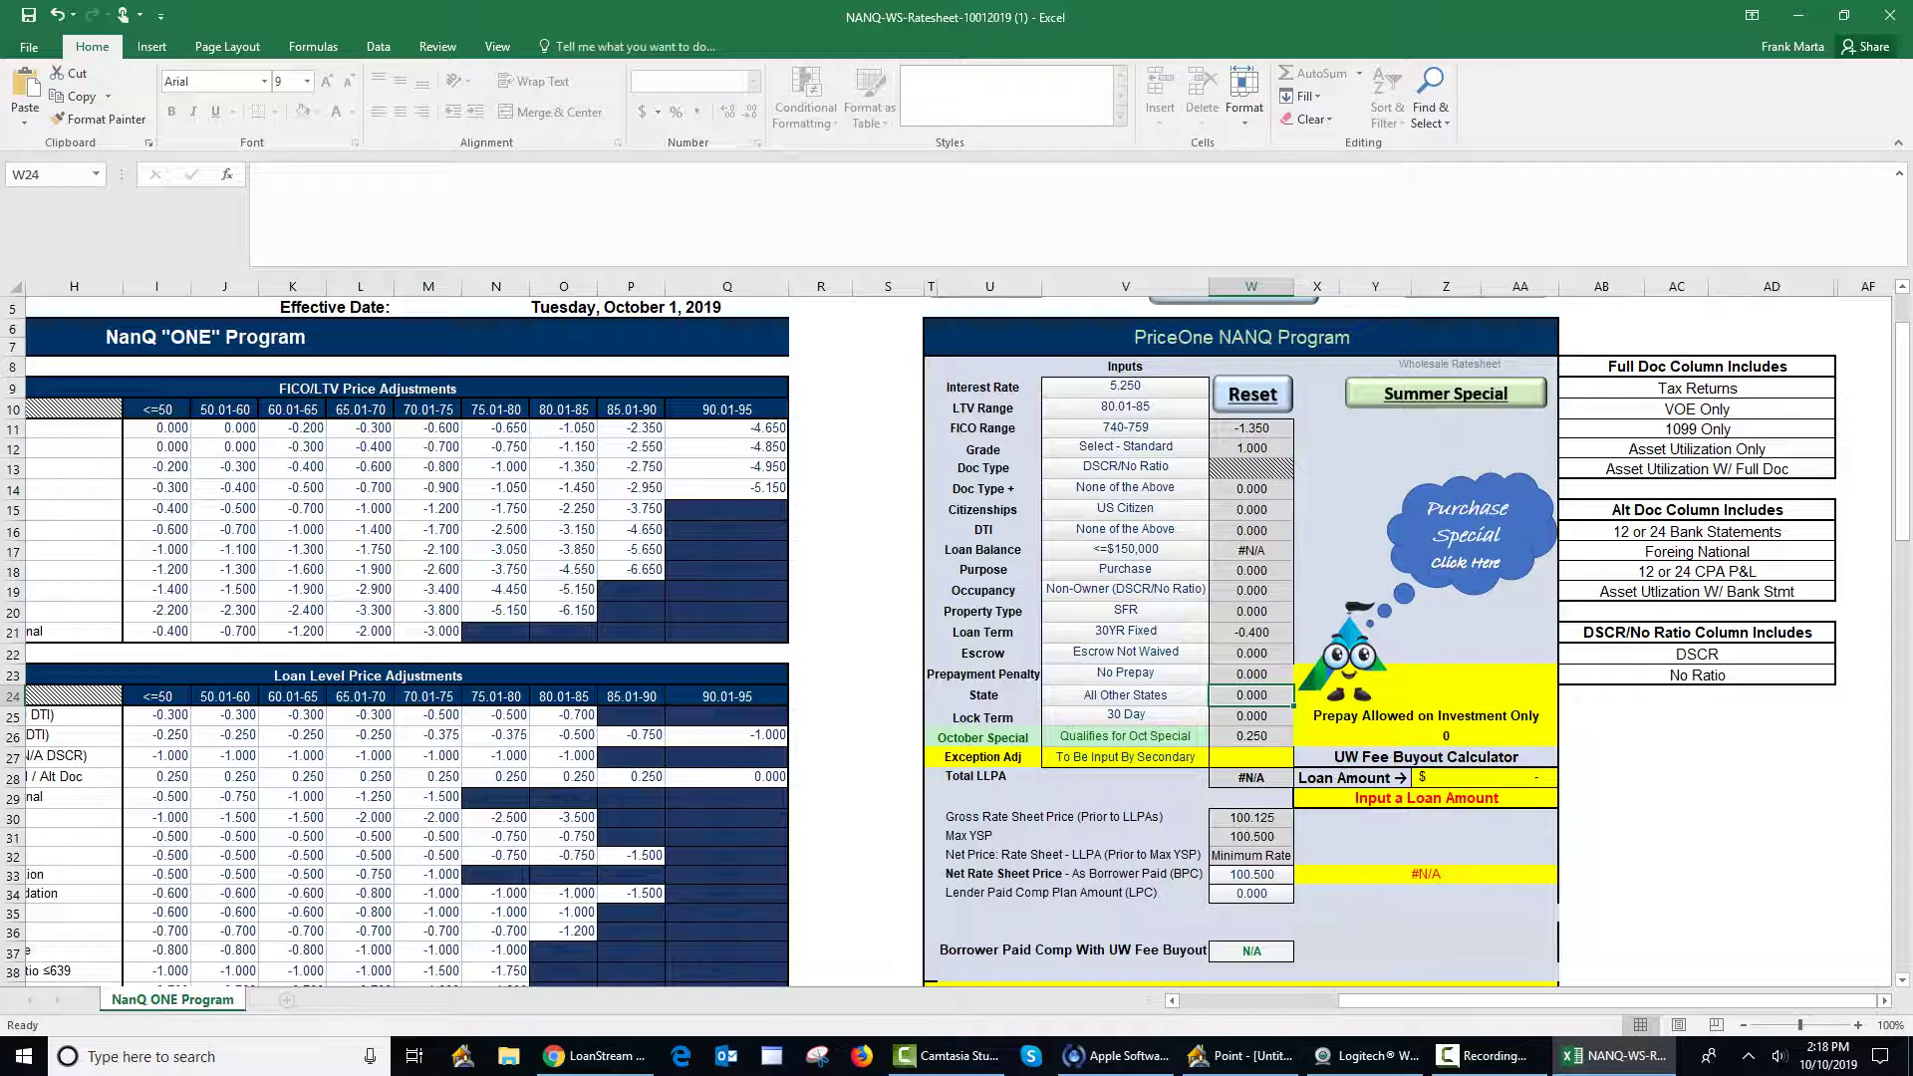
scroll(957, 644, down, 1)
scroll(957, 642, down, 1)
scroll(957, 643, down, 2)
scroll(958, 643, down, 1)
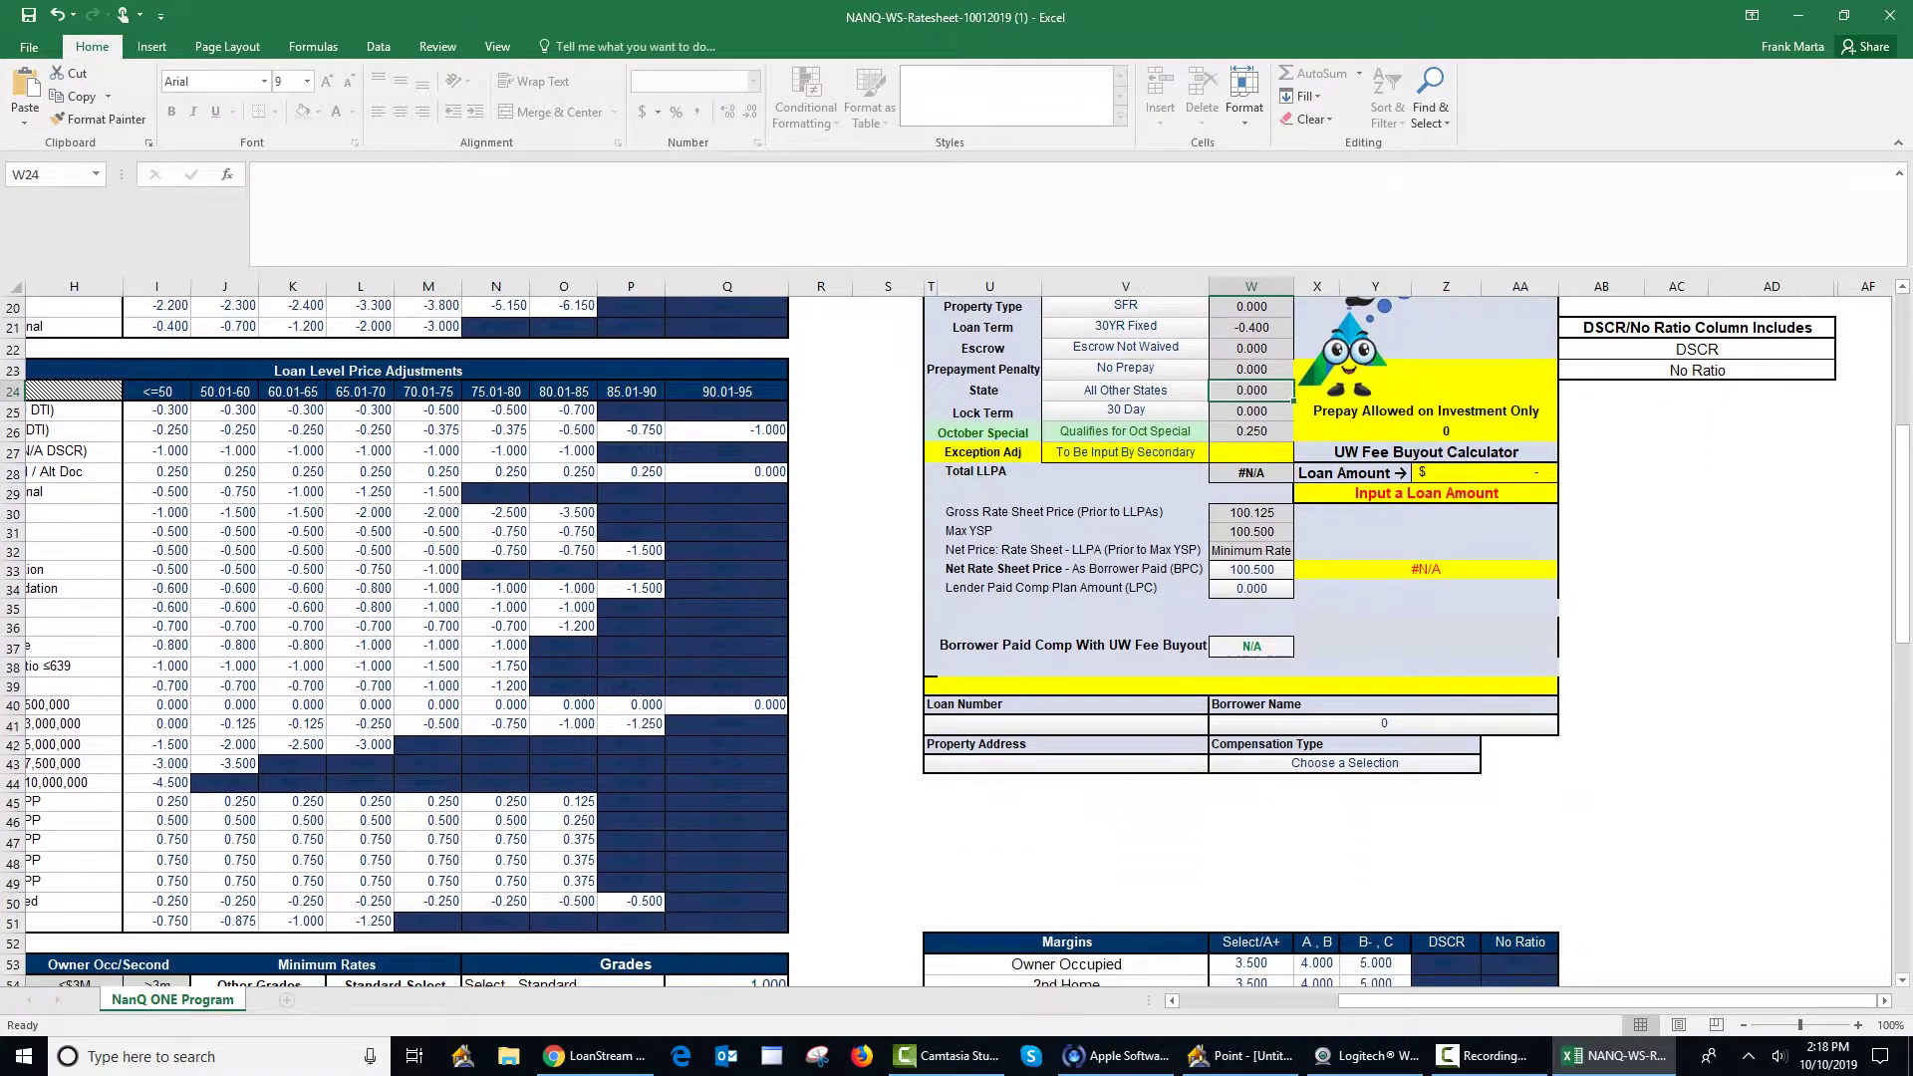
scroll(956, 643, down, 3)
scroll(956, 643, up, 5)
scroll(957, 642, up, 6)
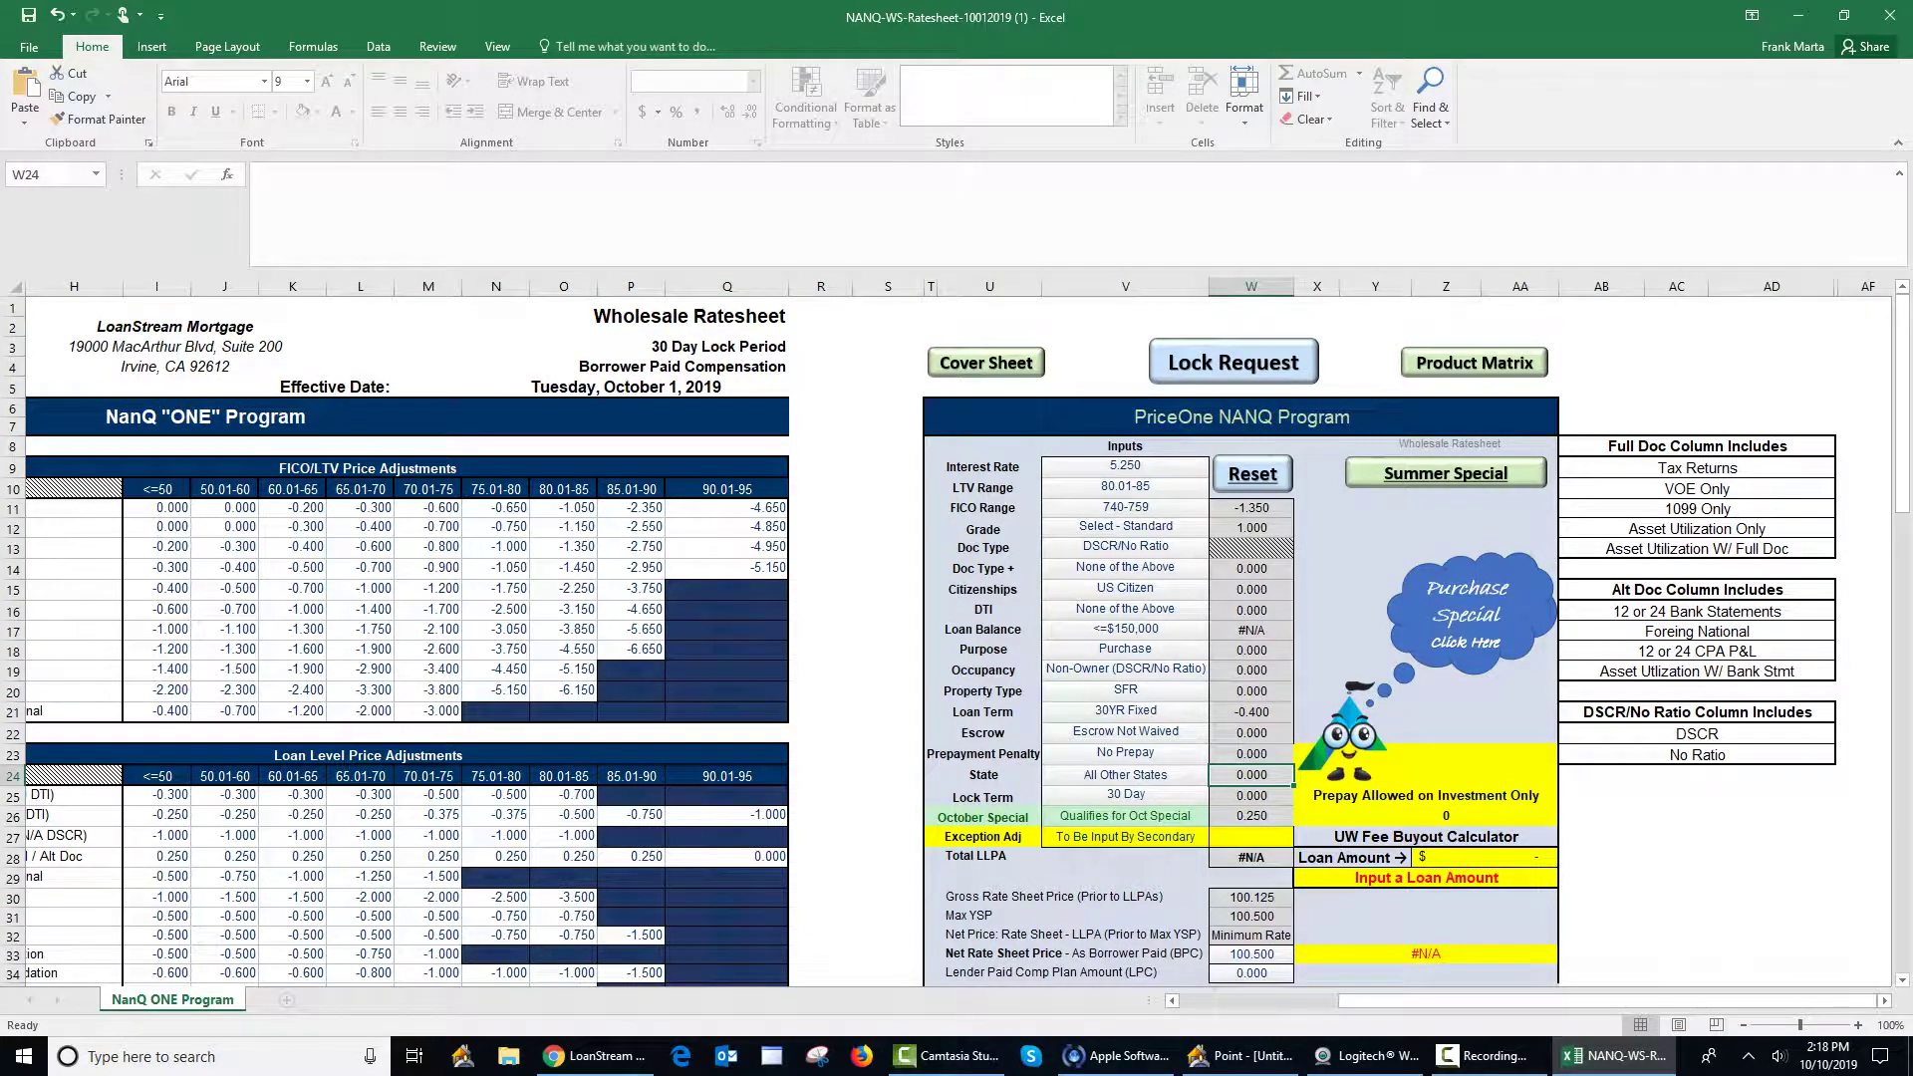
Step: Change the Doc Type in V13 to Alt Doc
click(1125, 545)
key(Delete)
key(alt+Down)
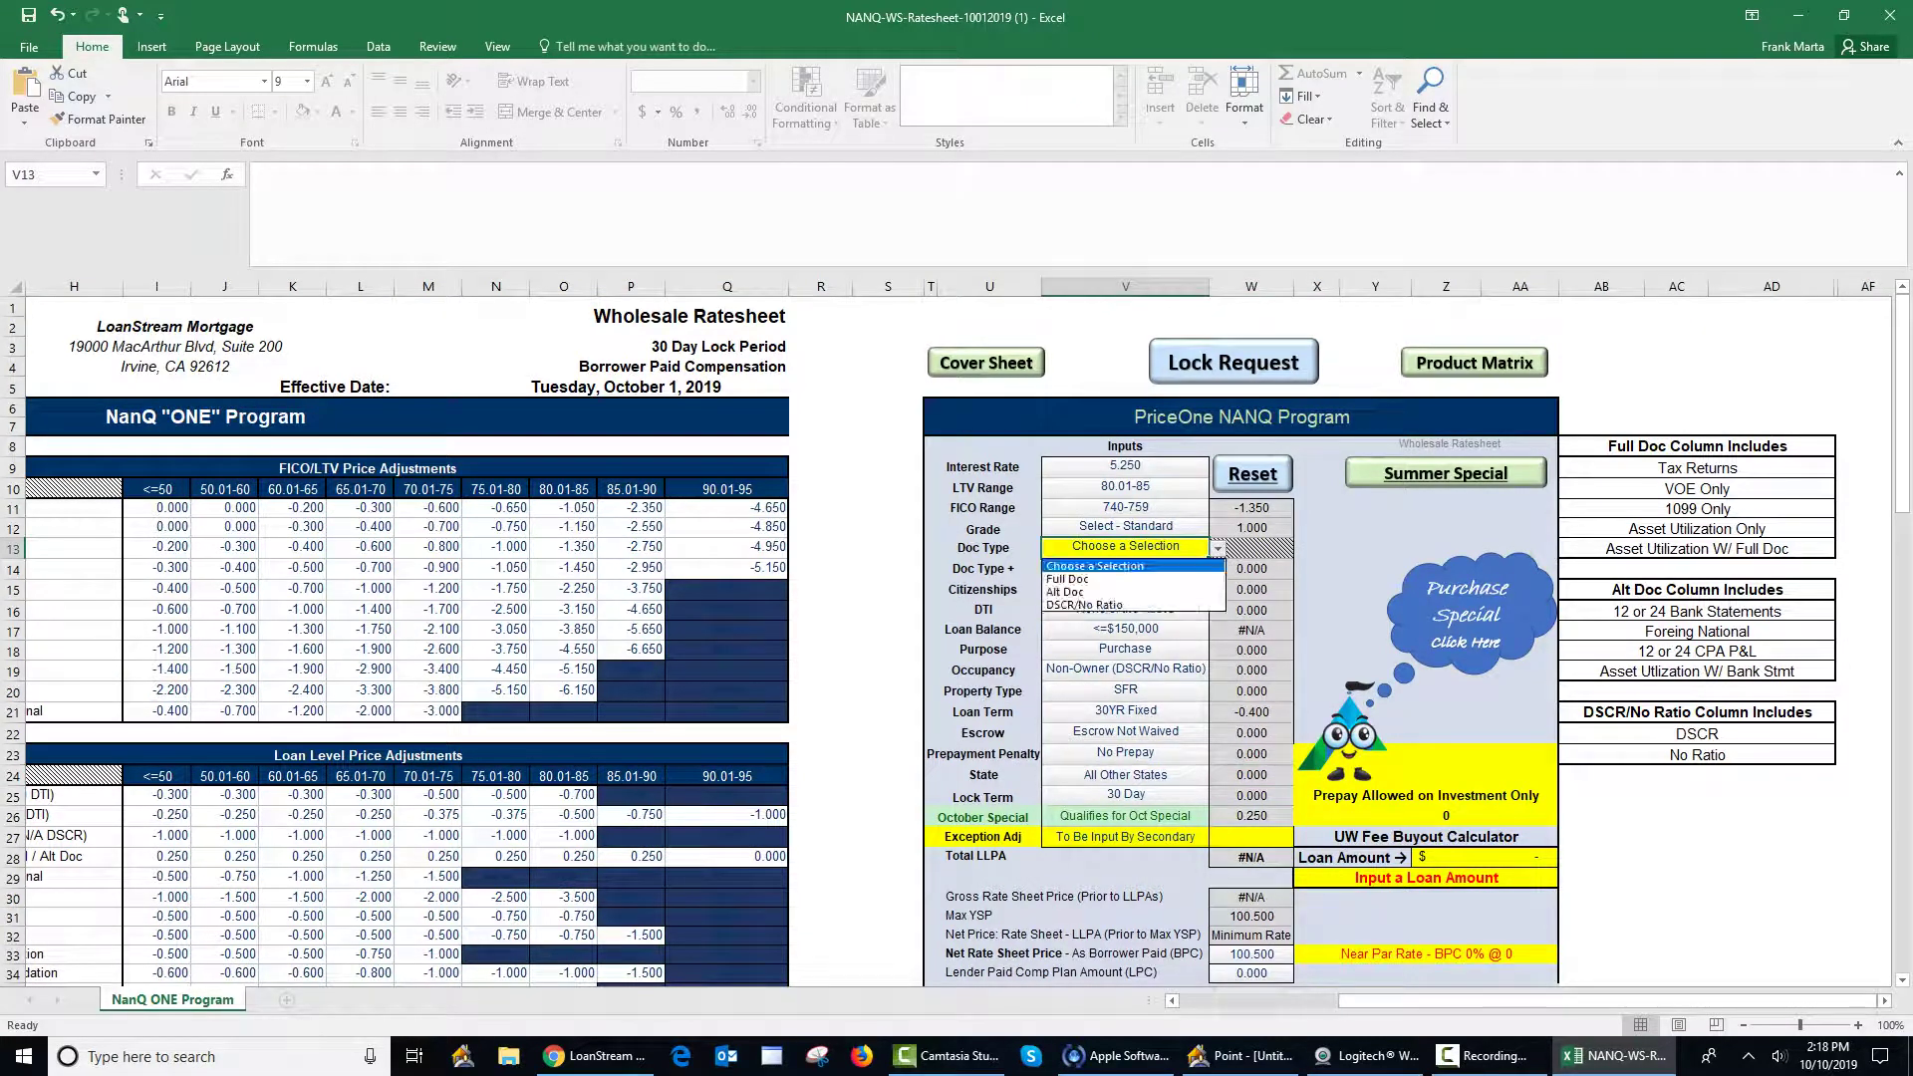
key(Down)
key(Down)
key(Return)
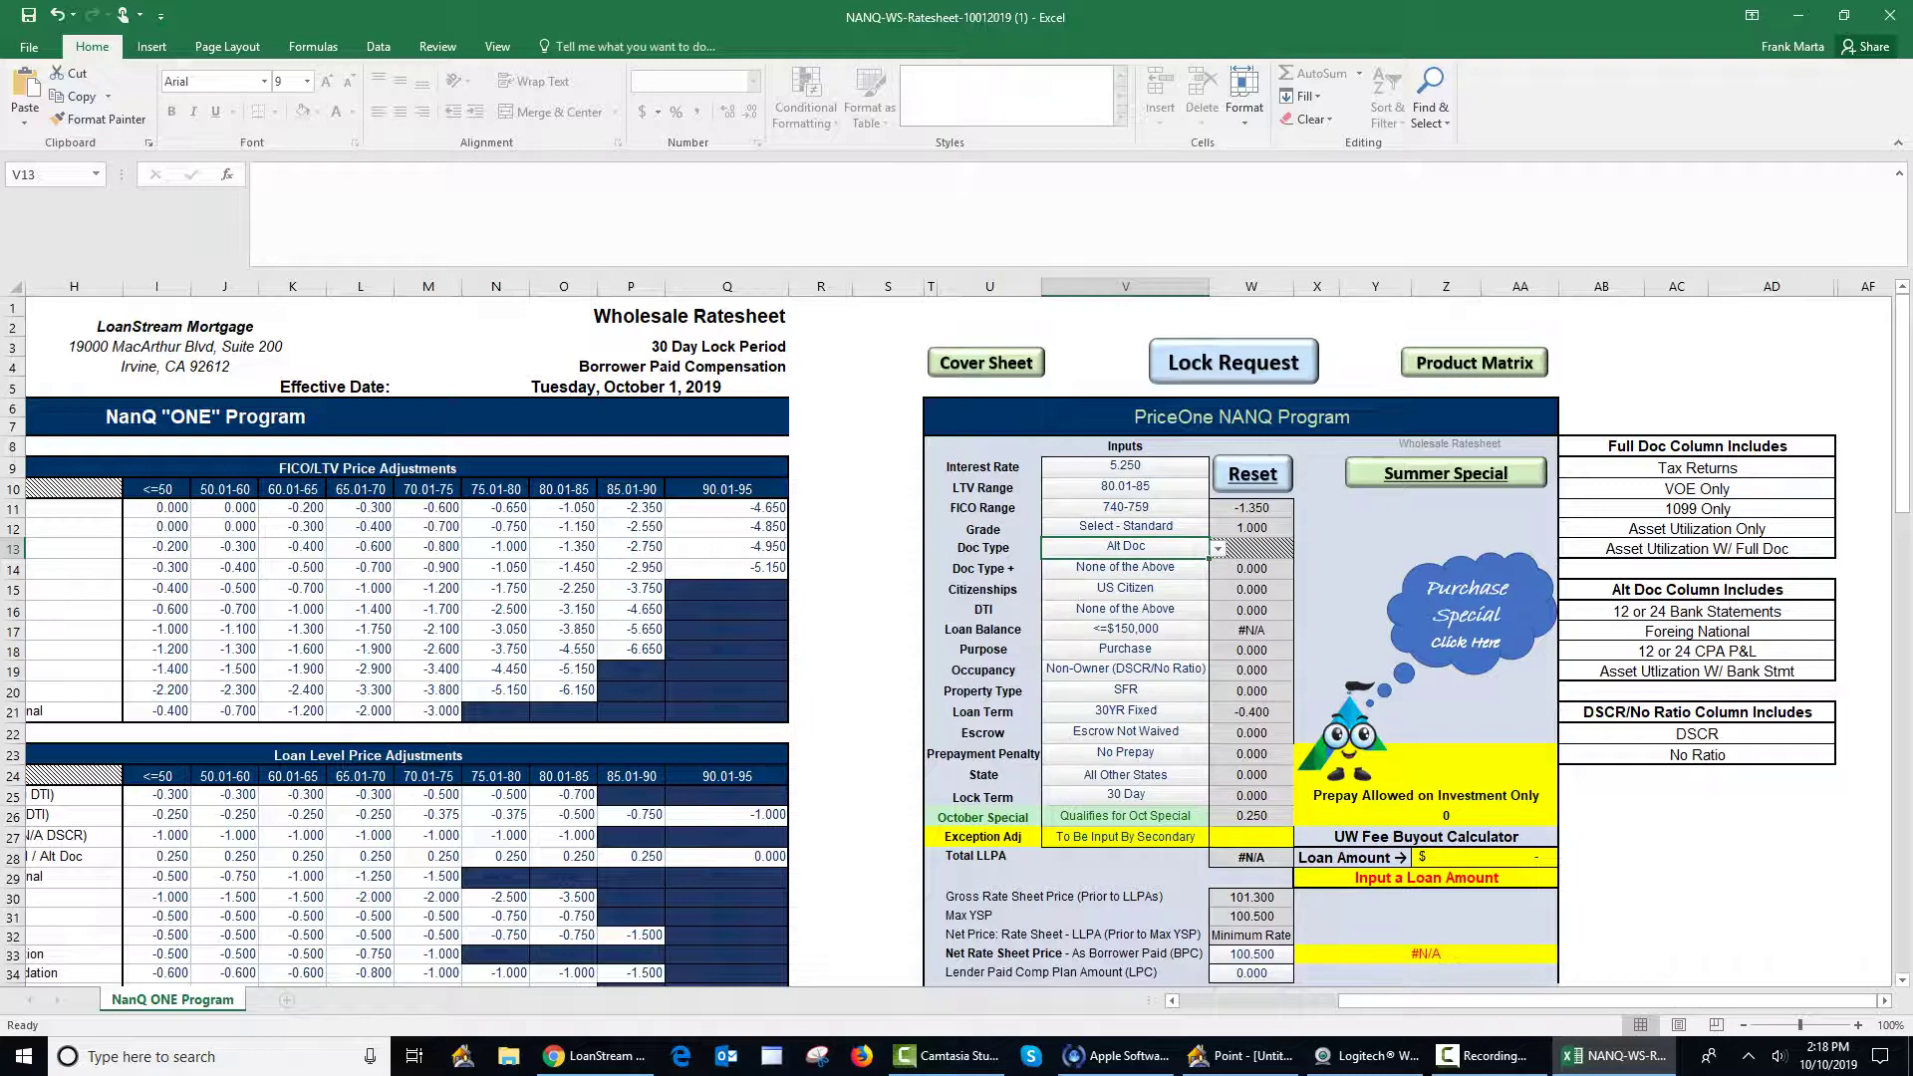
Step: Set Doc Type + in V14 to 24 Month Full / Alt Doc
key(alt+Down)
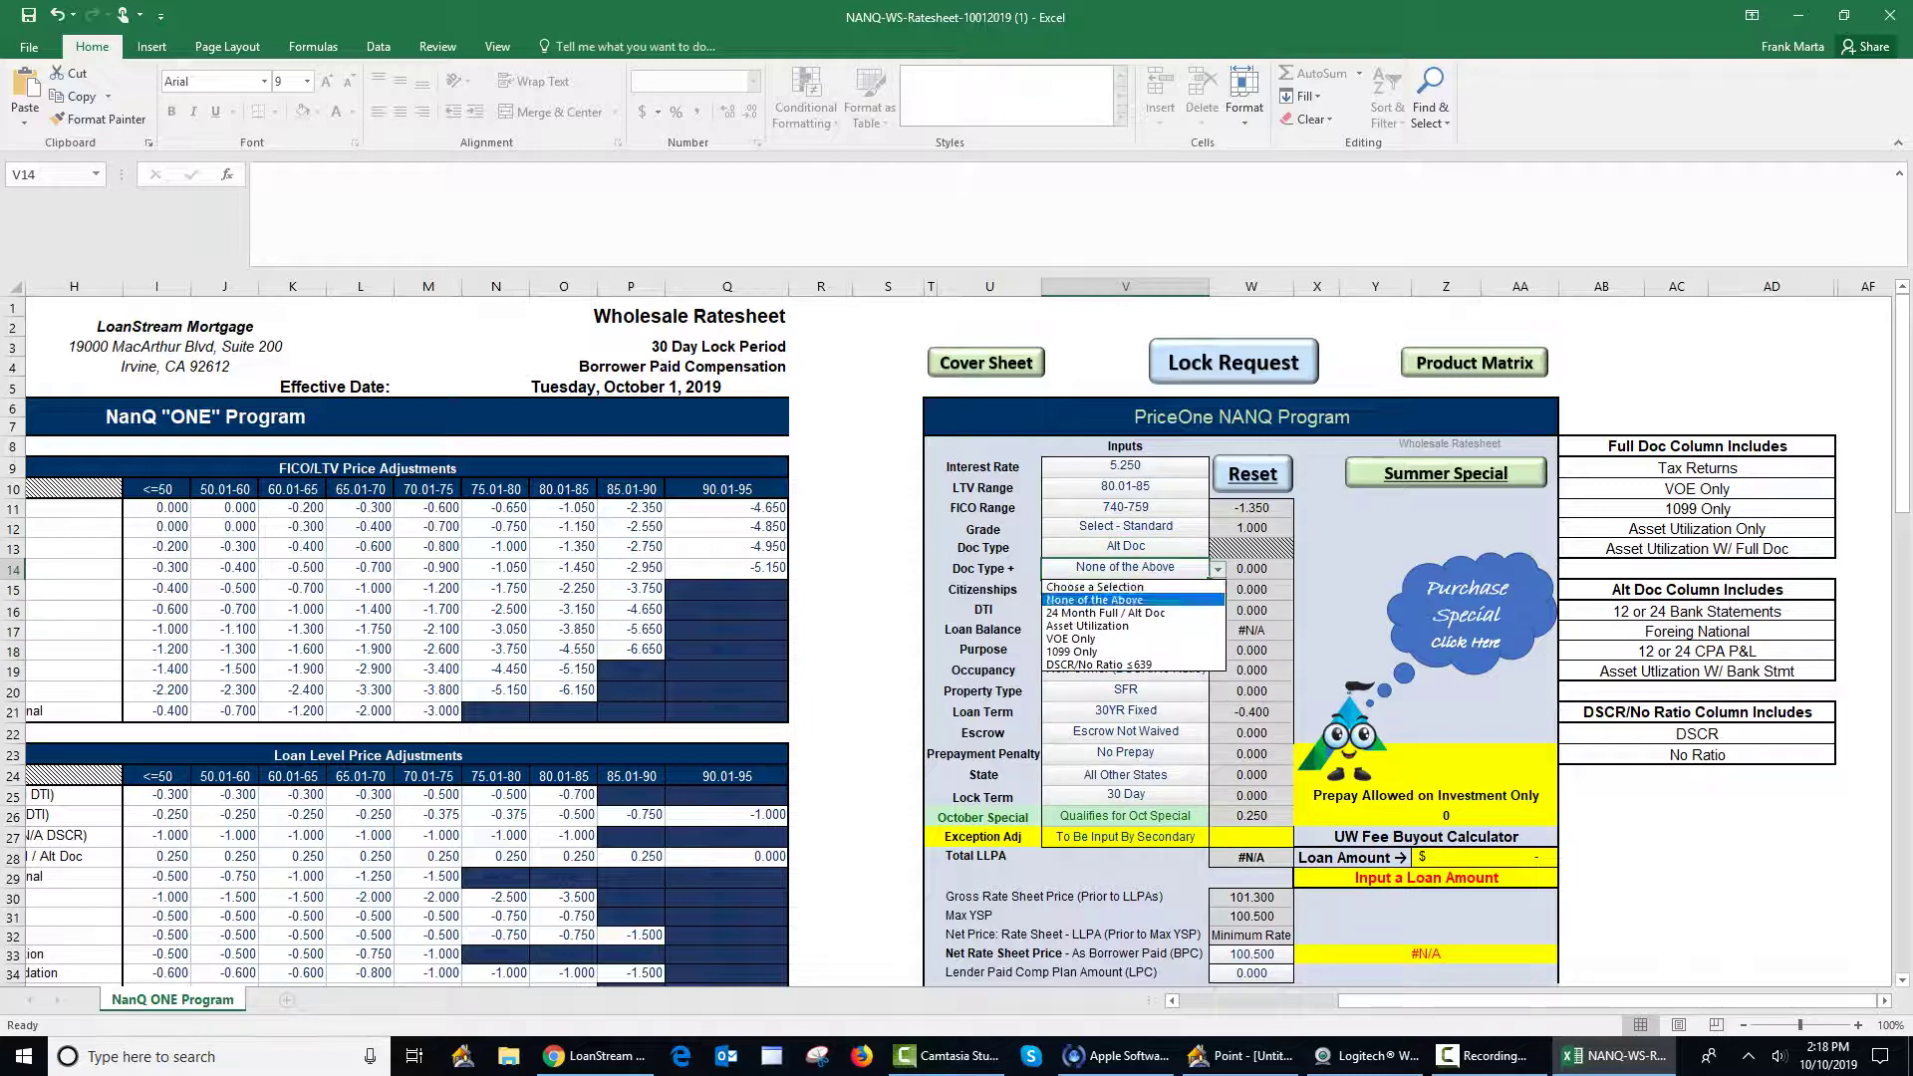
key(Down)
key(Escape)
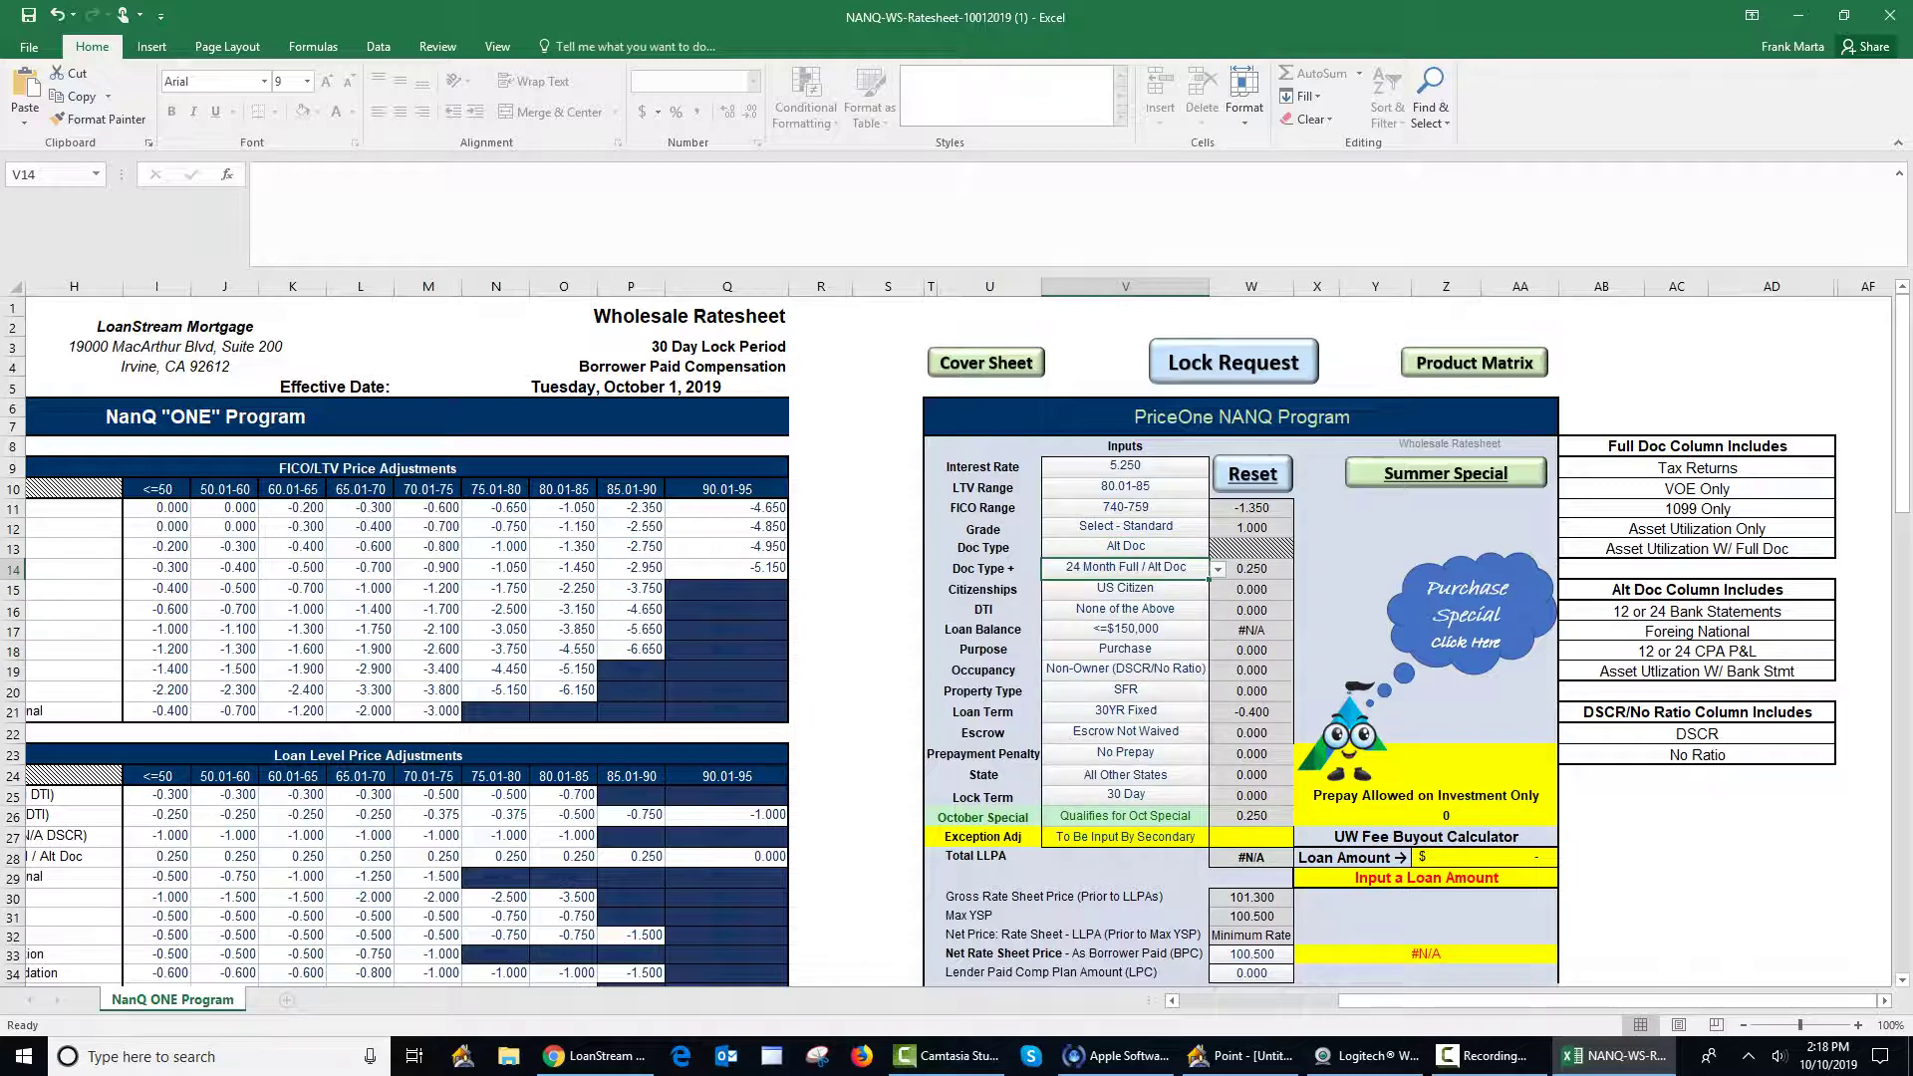
Step: Browse the other Doc Type + options and close the list without changing it
key(alt+Down)
key(Down)
key(Down)
key(Down)
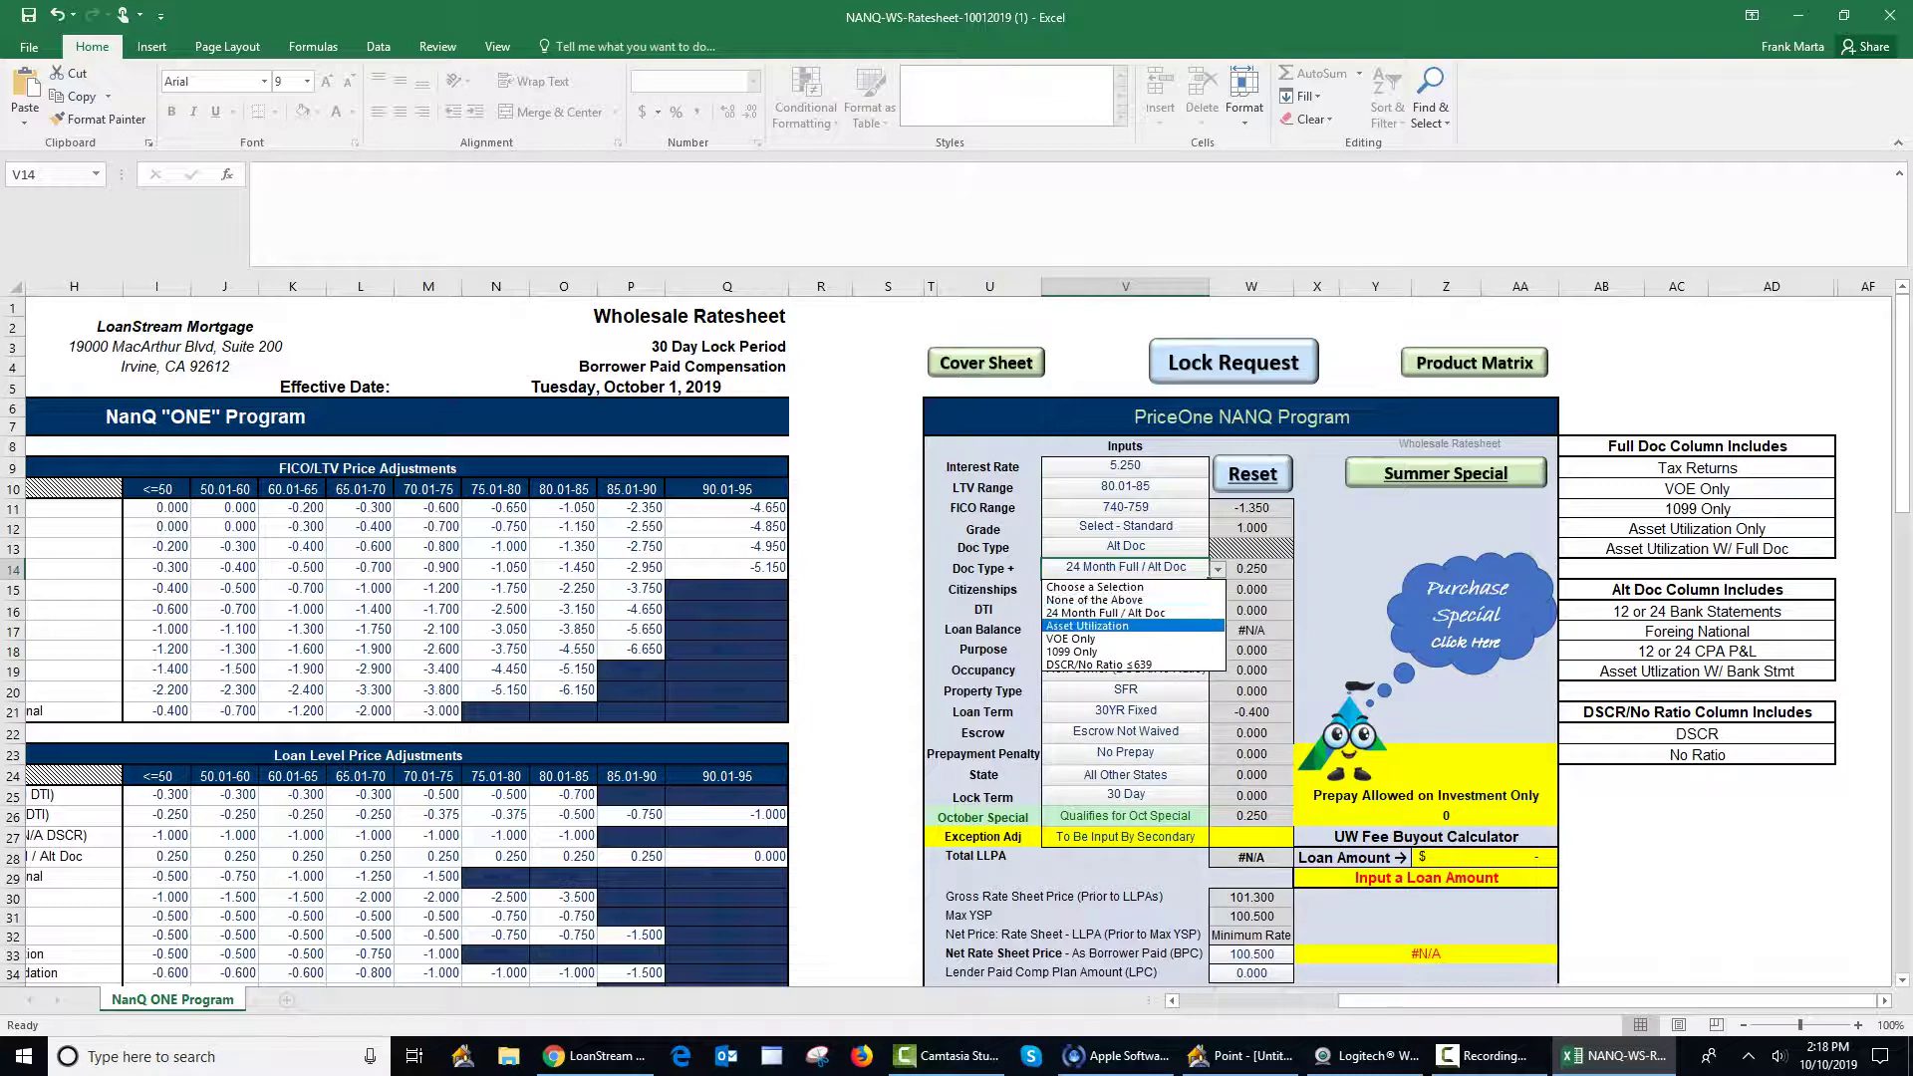
key(Down)
key(Down)
key(Up)
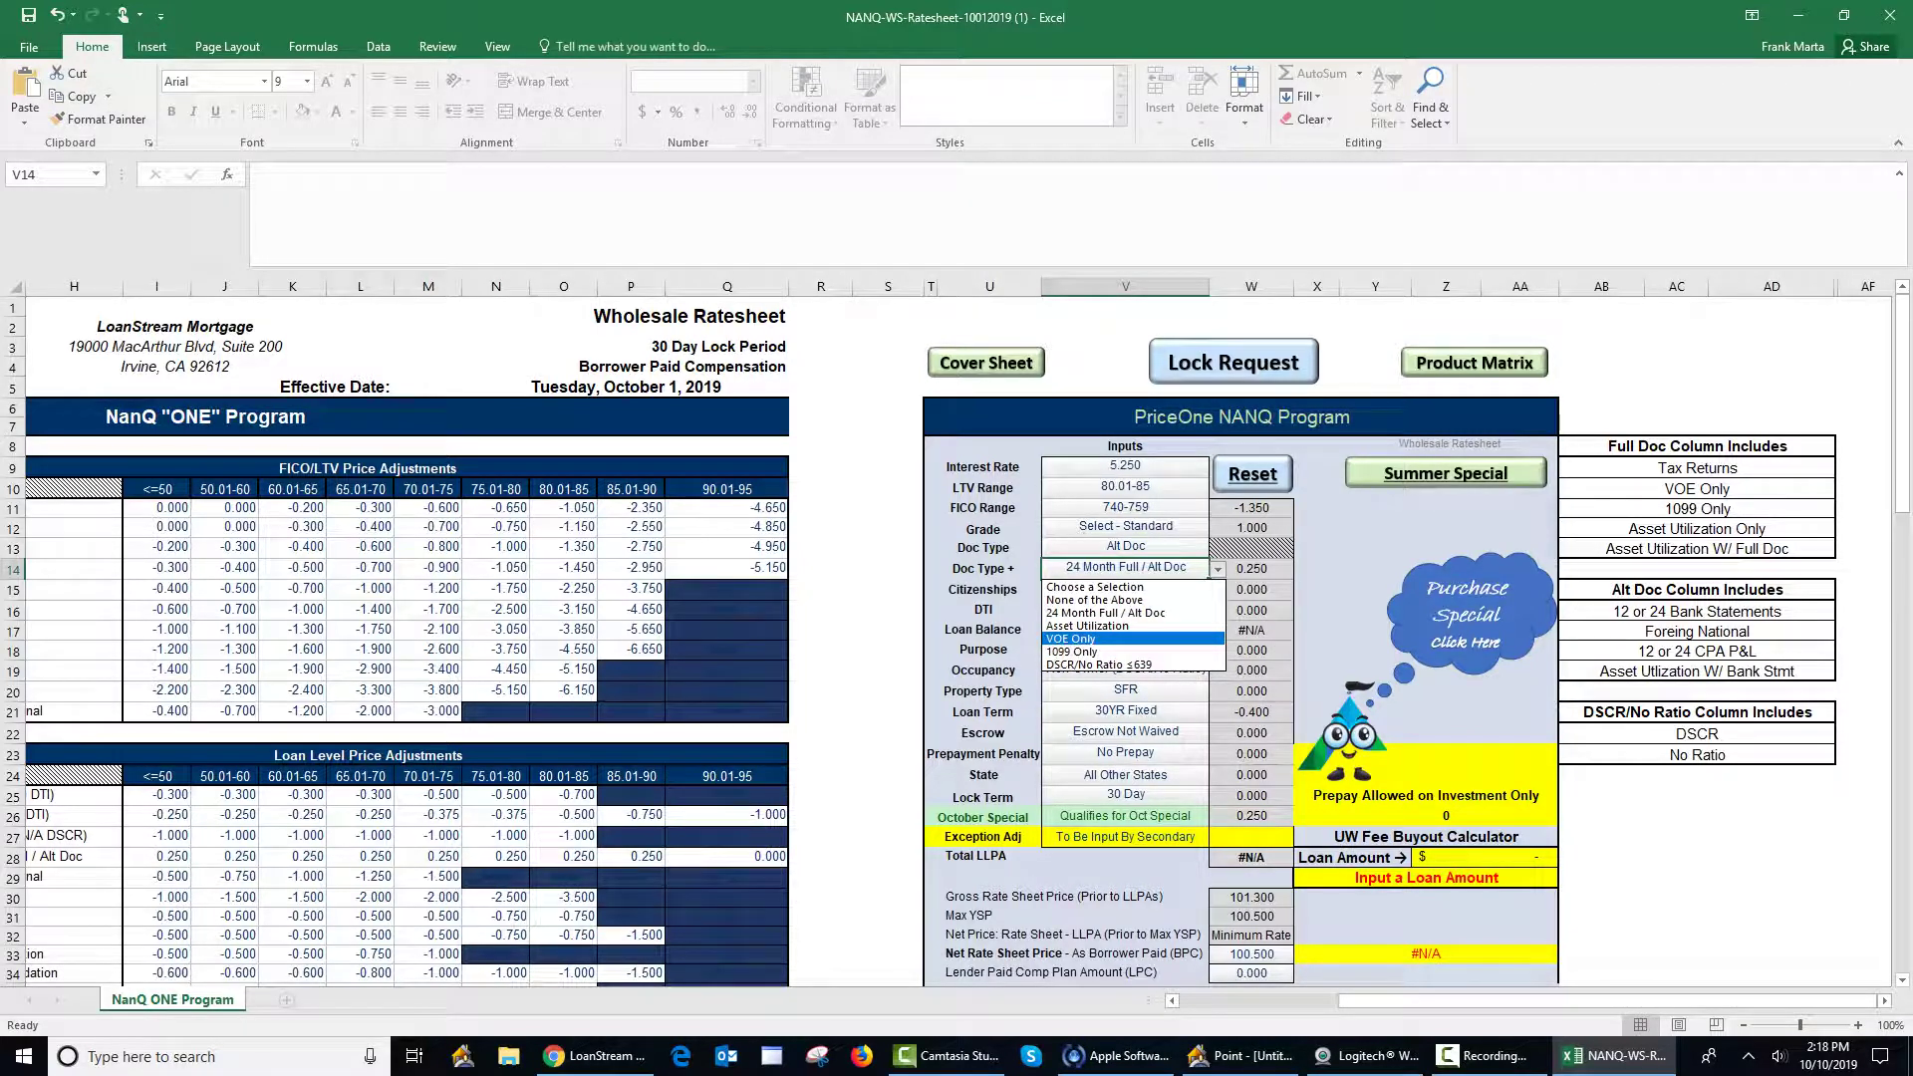
key(Up)
key(Down)
key(Down)
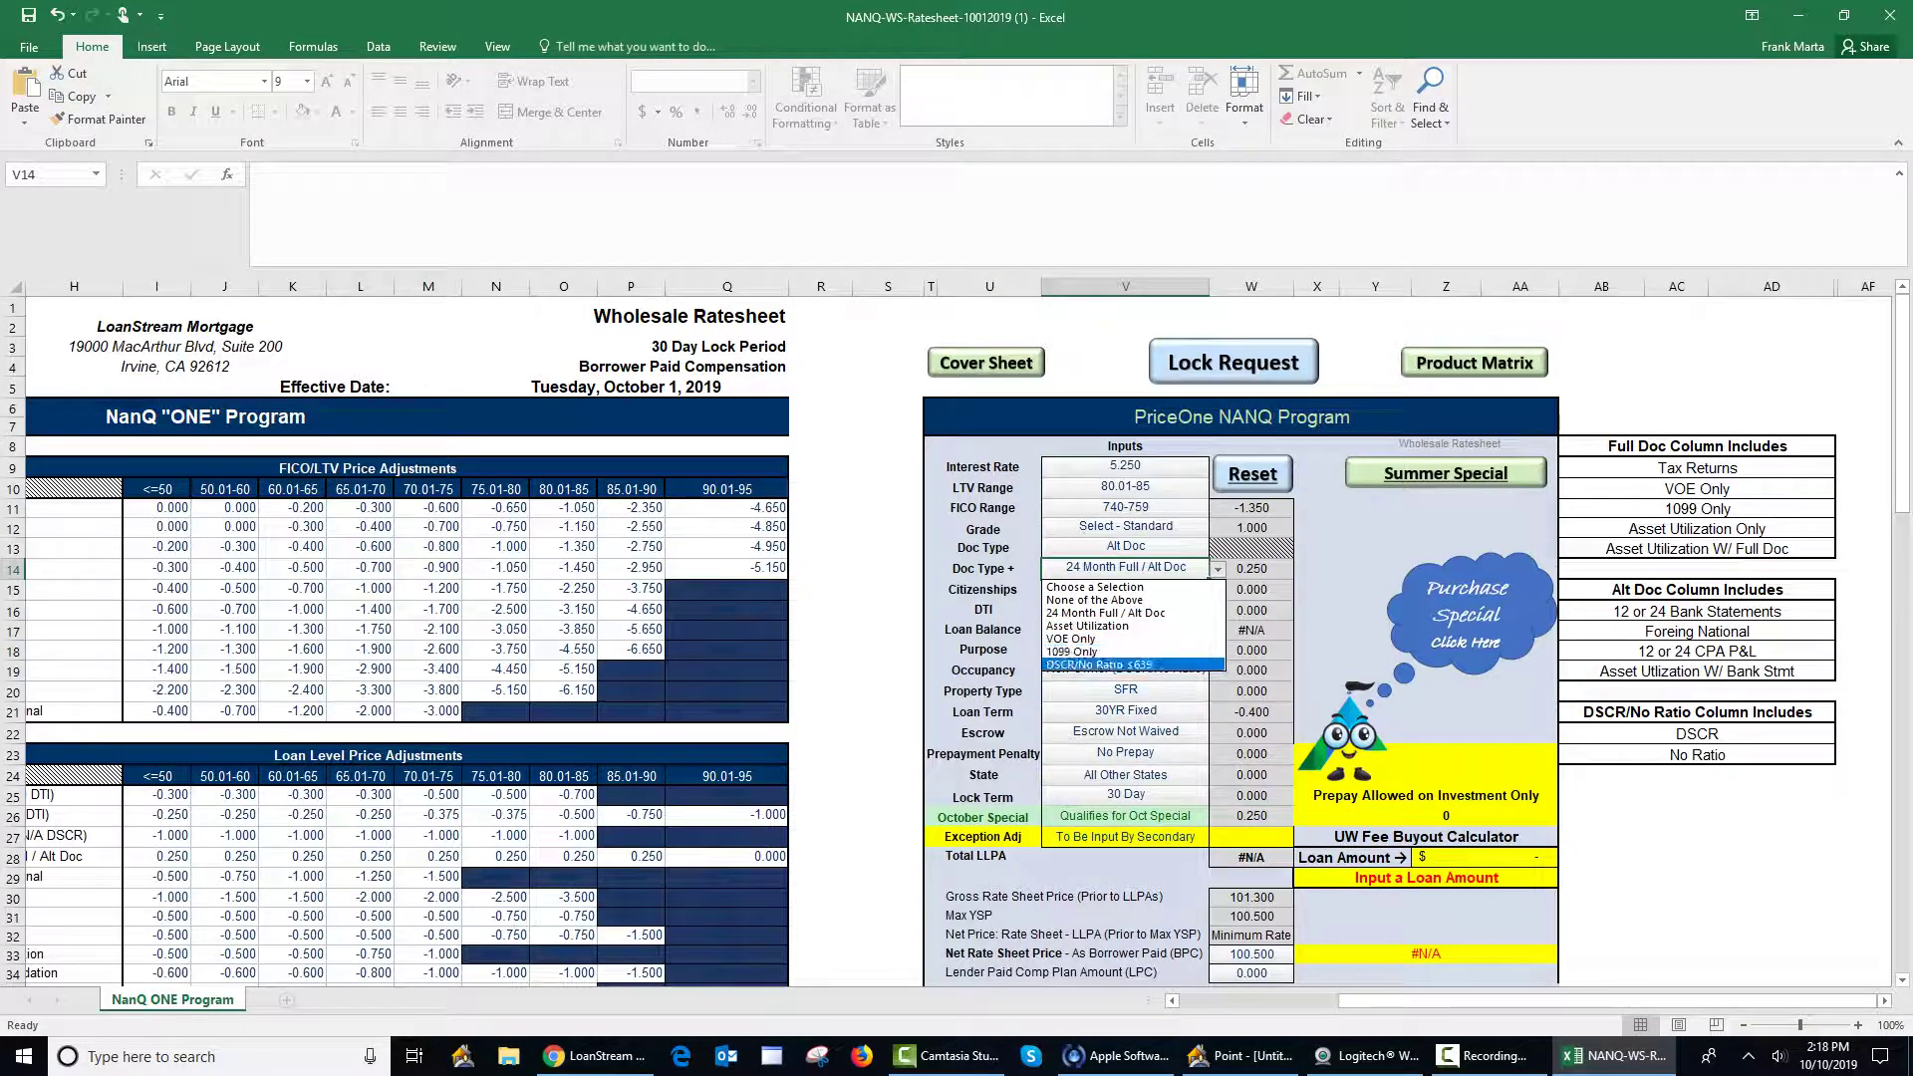
key(Up)
key(Up)
key(Up)
key(Down)
key(Down)
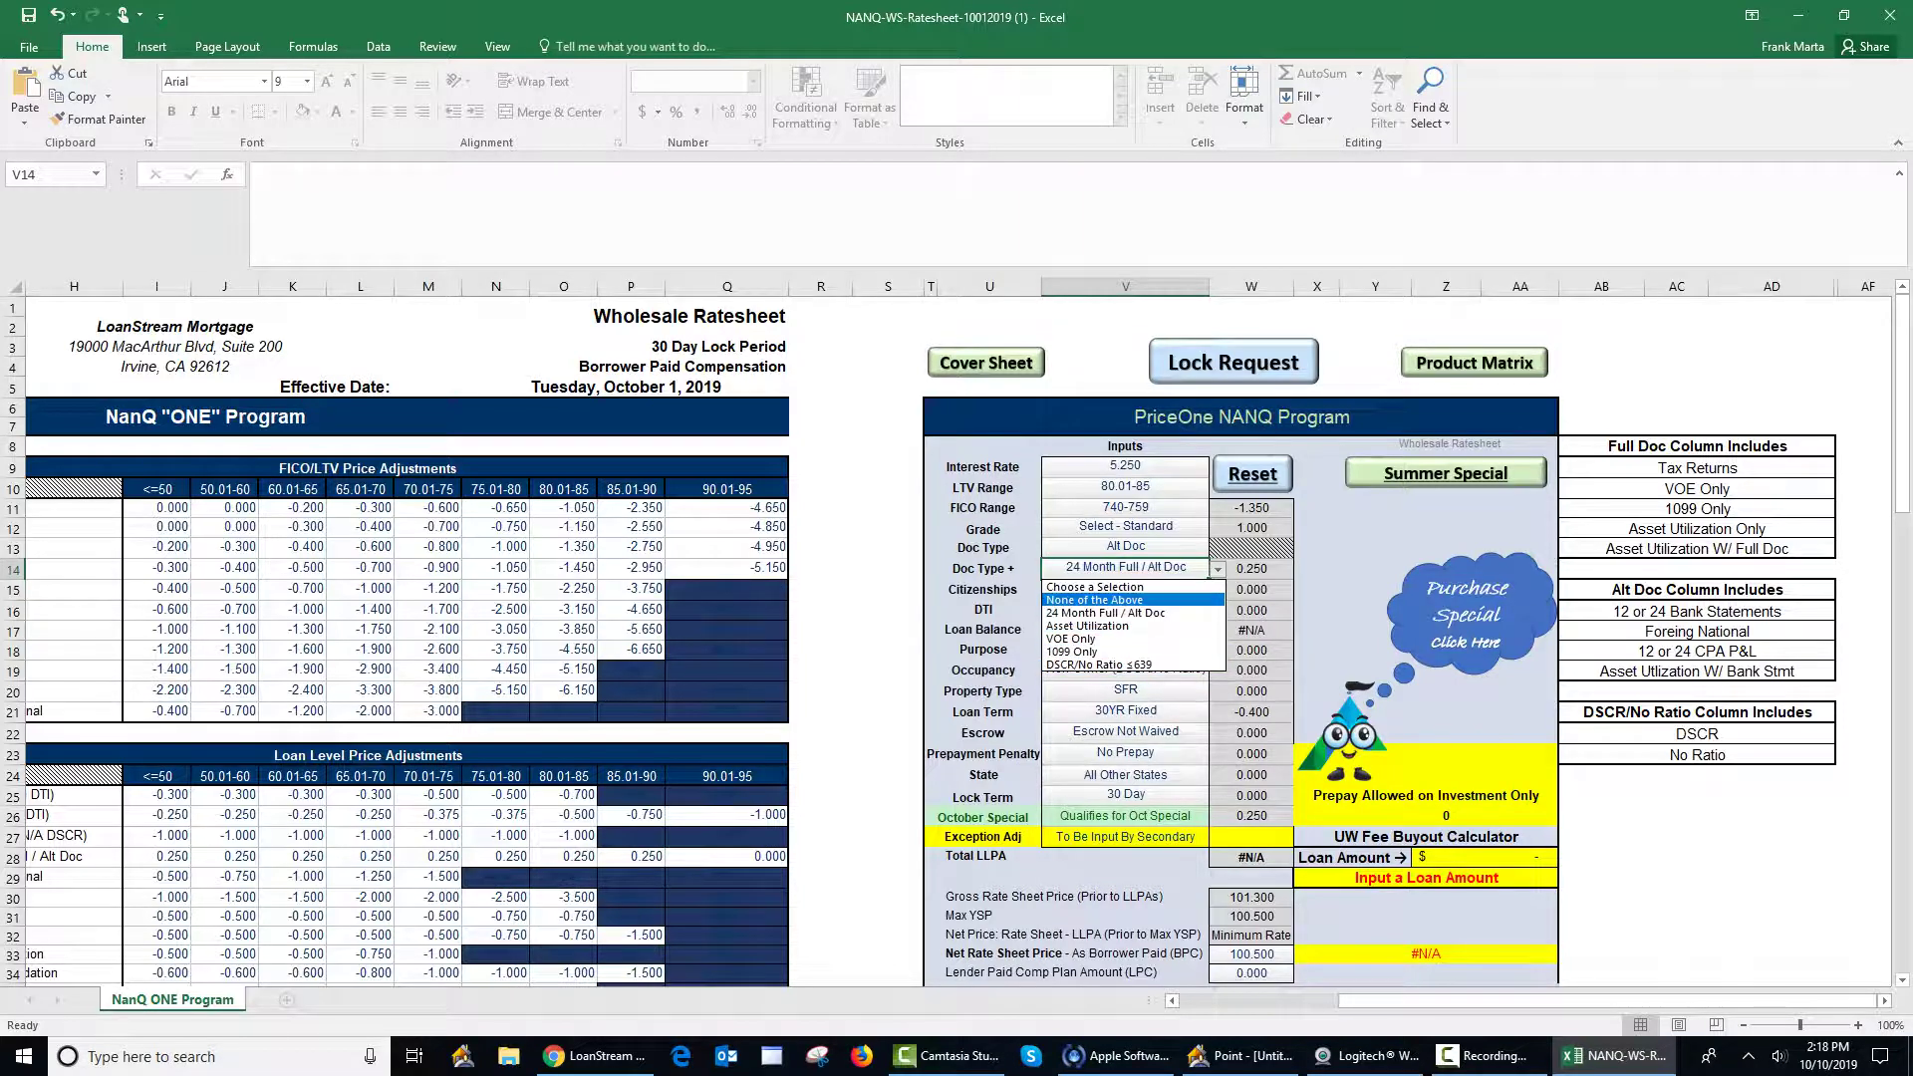
key(Escape)
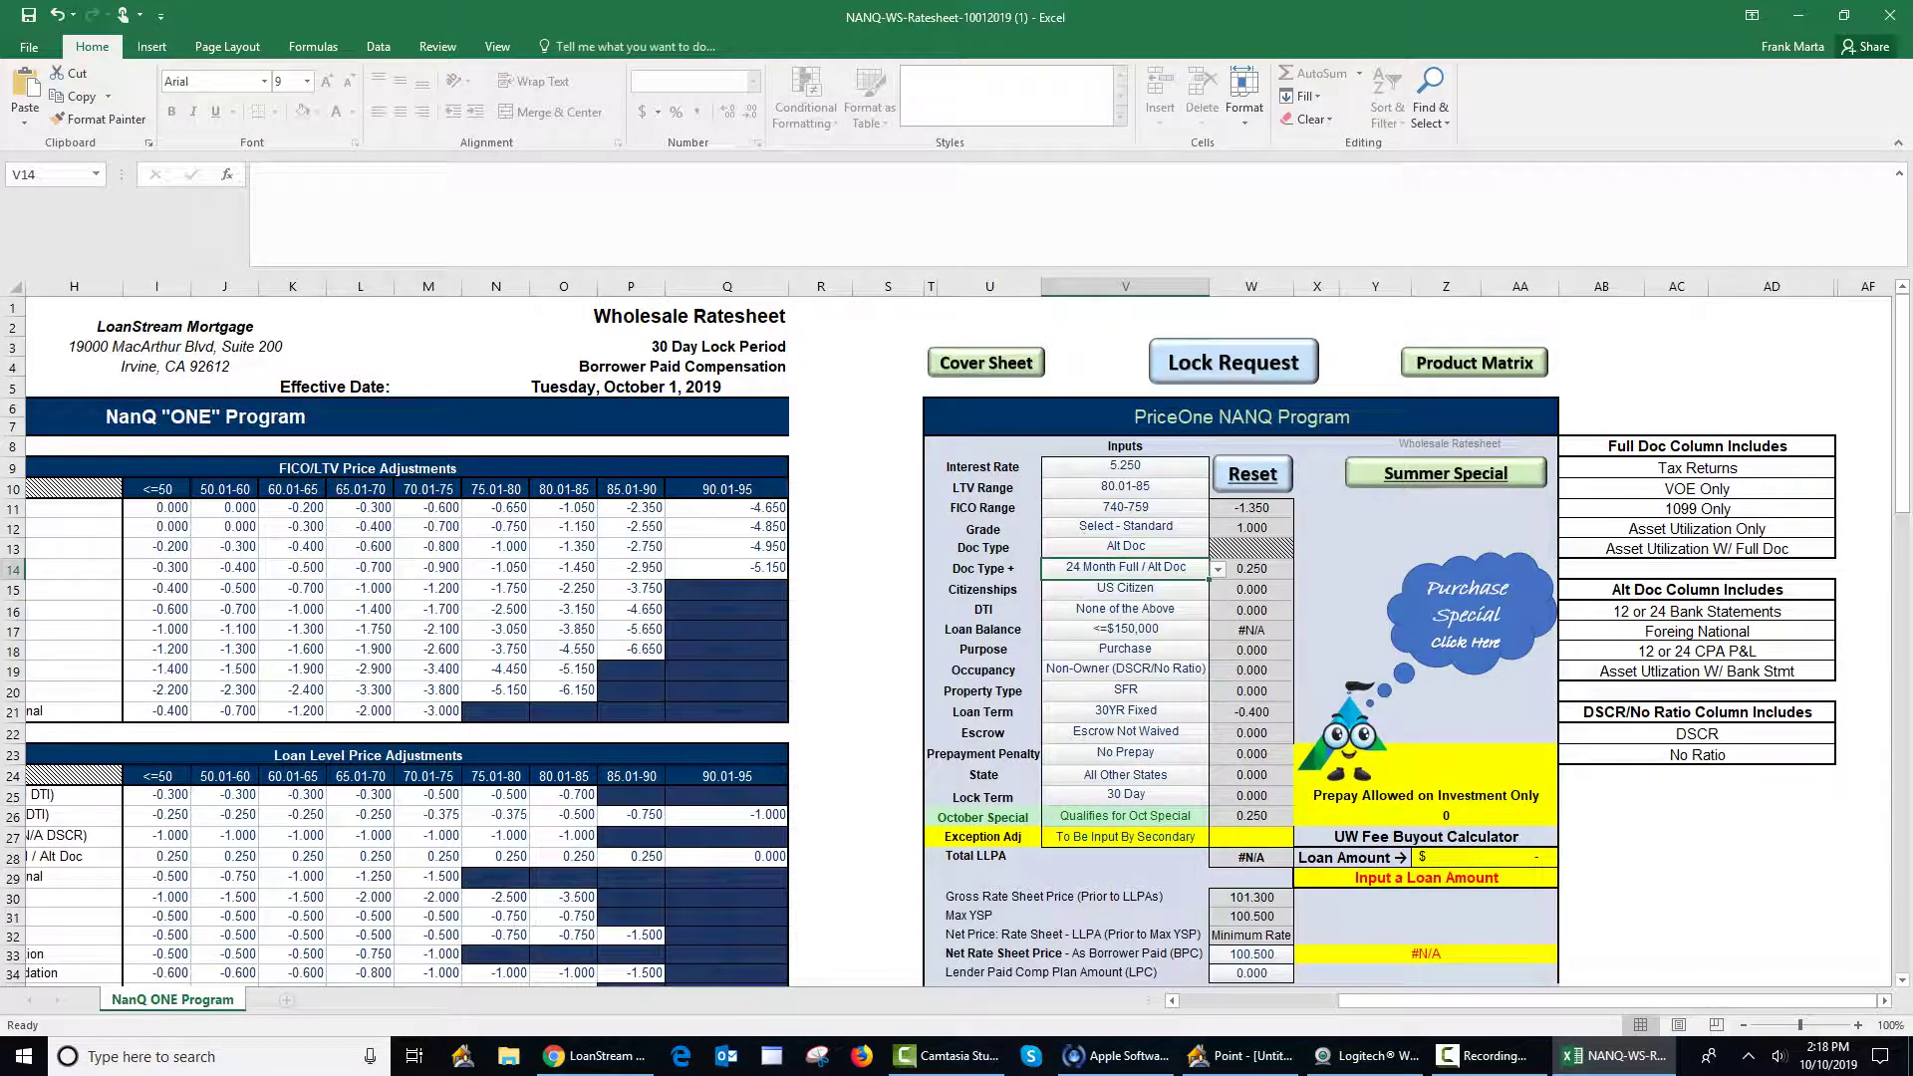